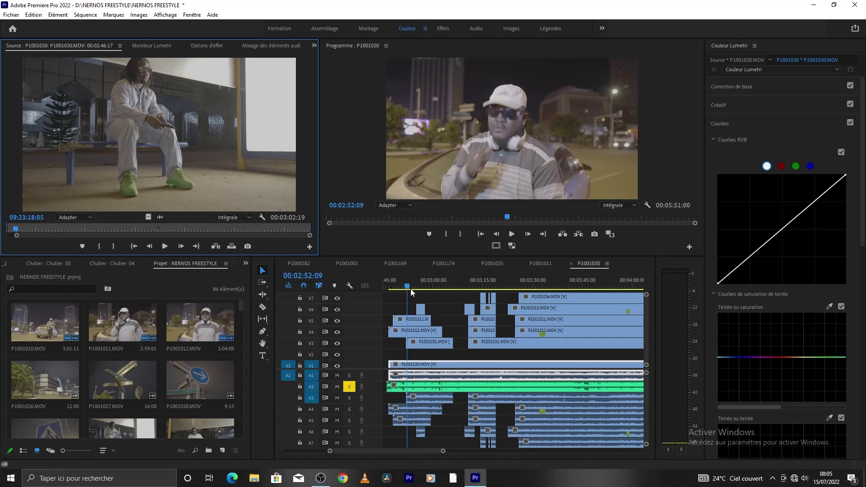
Play the P1001030 sequence from about 00:02:52 to about 00:03:12 to review the edit
left_click(397, 281)
key("space")
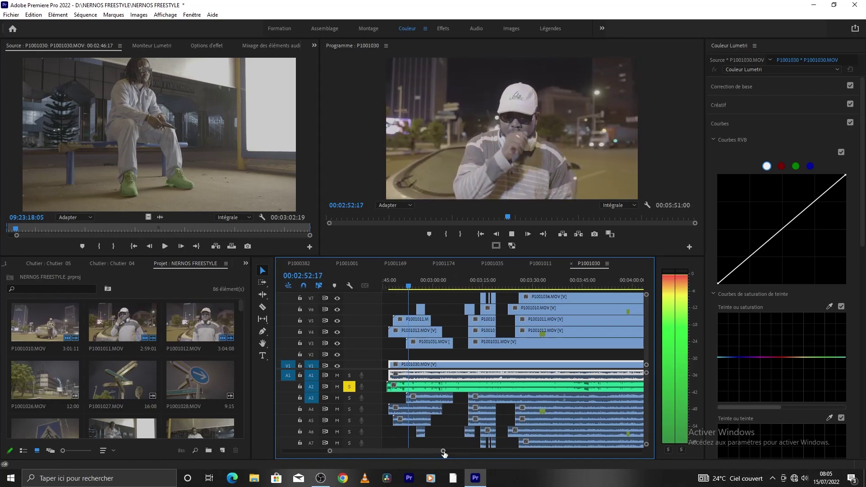
scroll(431, 452, "up", 4)
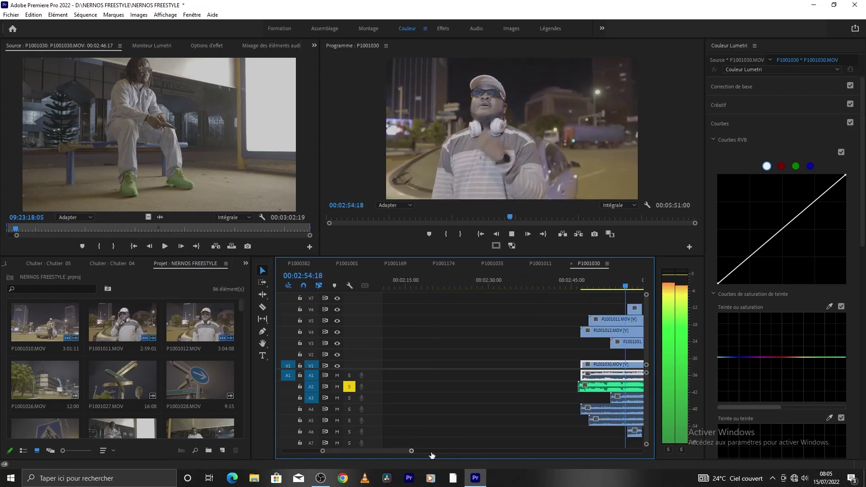
scroll(423, 453, "down", 5)
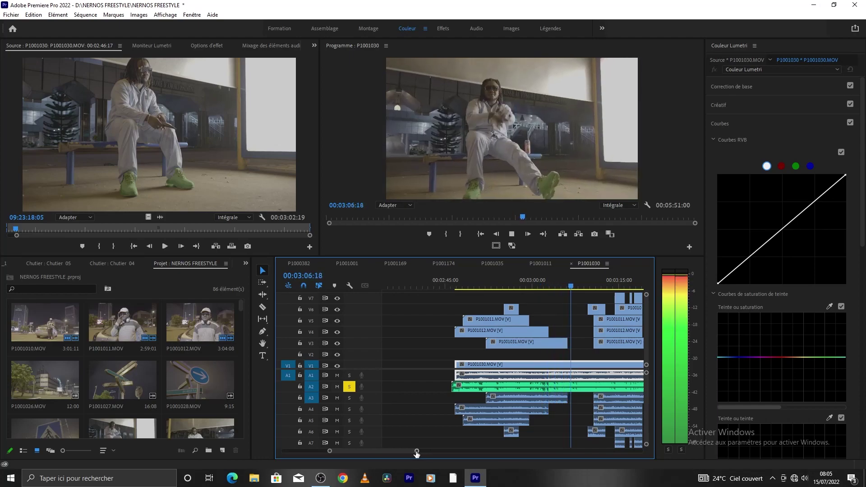
left_click_drag(416, 450, 429, 451)
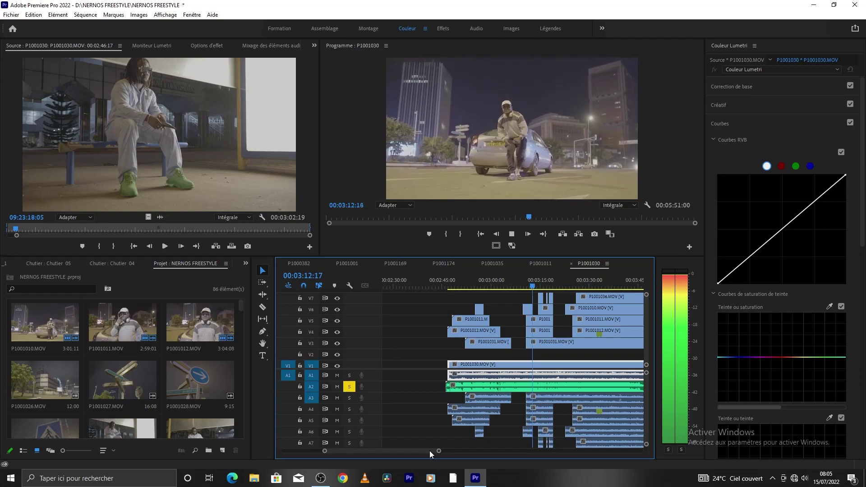
key("space")
Replay the P1001010.MOV clip on V6 between about 00:03:10 and 00:03:11 to find a cut point in the movement
left_click_drag(438, 450, 398, 451)
left_click(485, 288)
key("space")
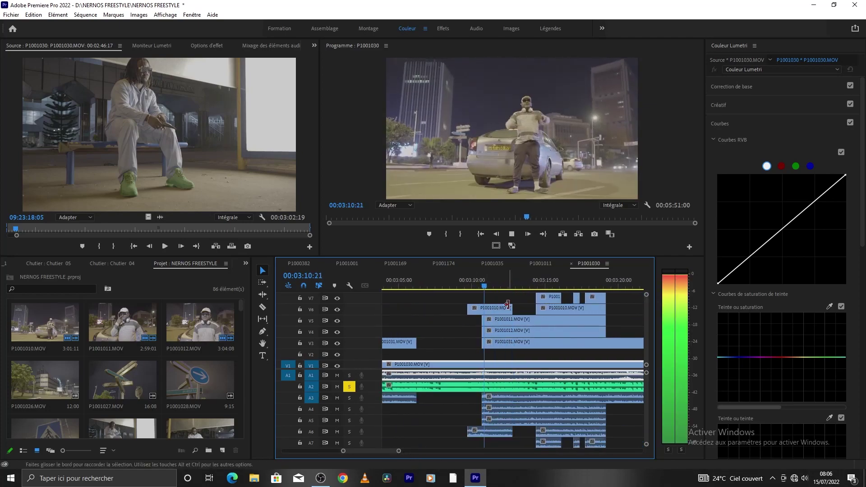
left_click(470, 284)
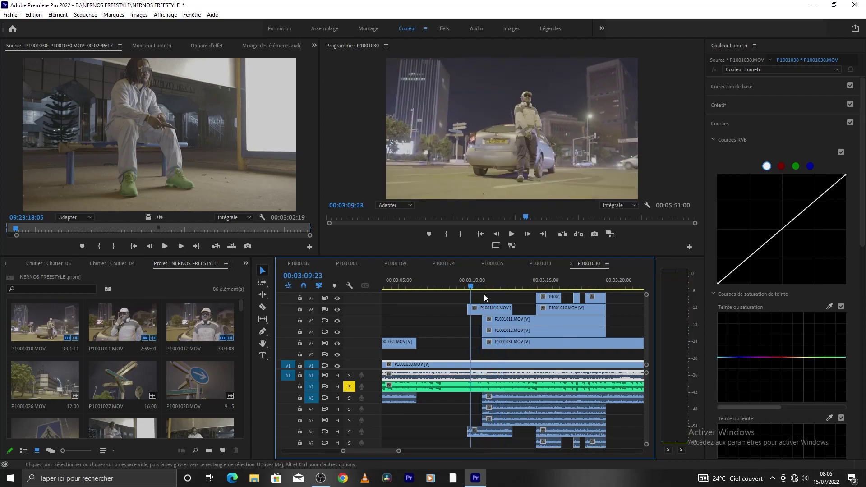
key("space")
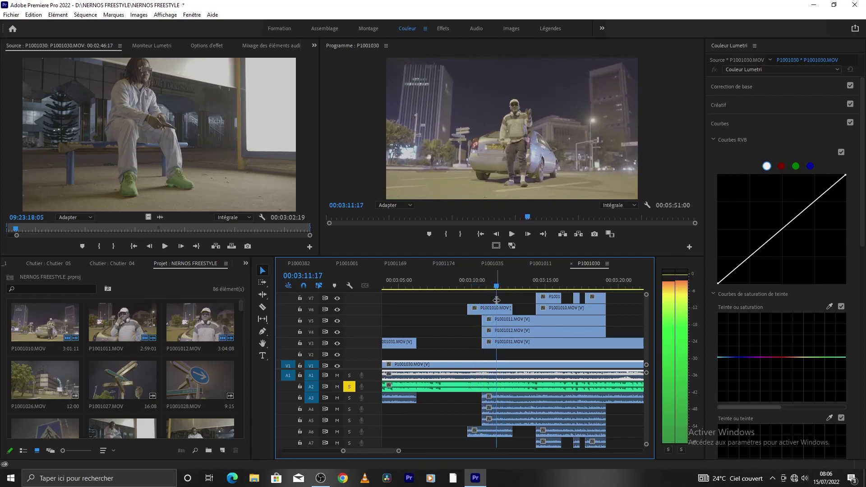
left_click_drag(492, 286, 480, 286)
key("space")
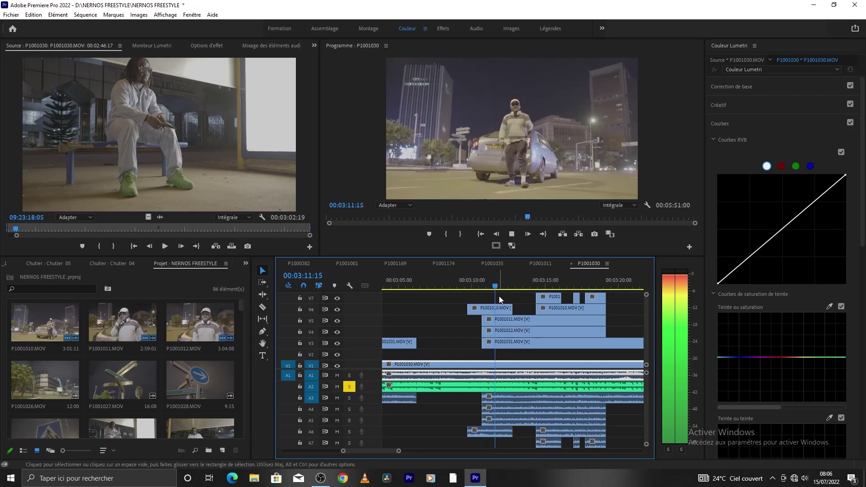
key("space")
left_click(481, 284)
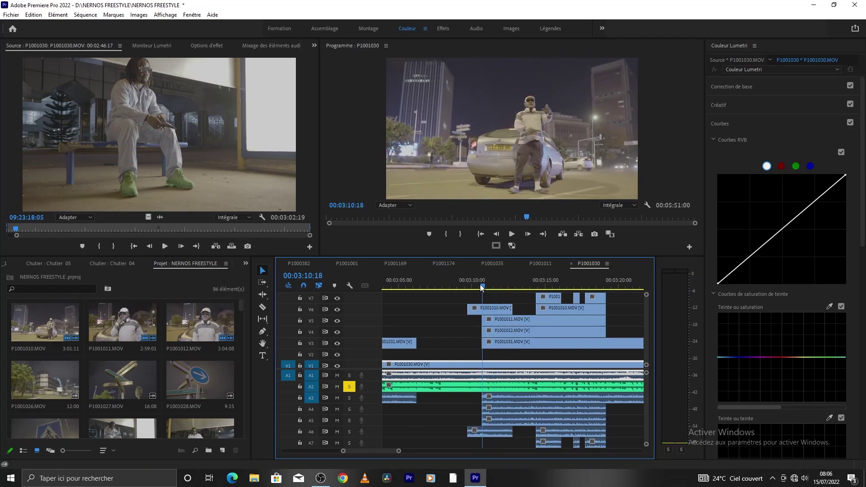
key("space")
key("space")
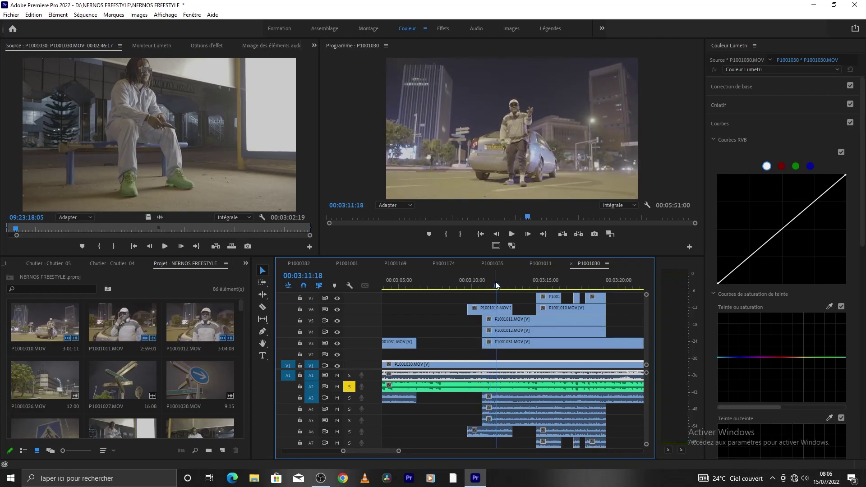
left_click(471, 286)
key("space")
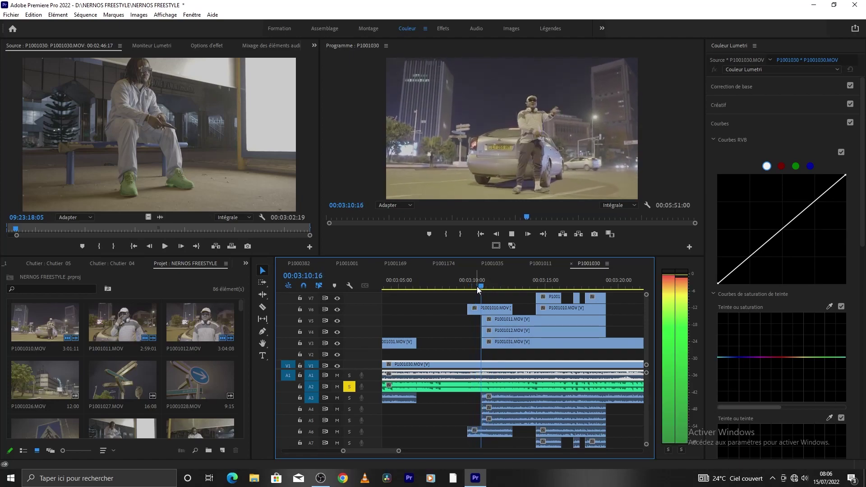
key("space")
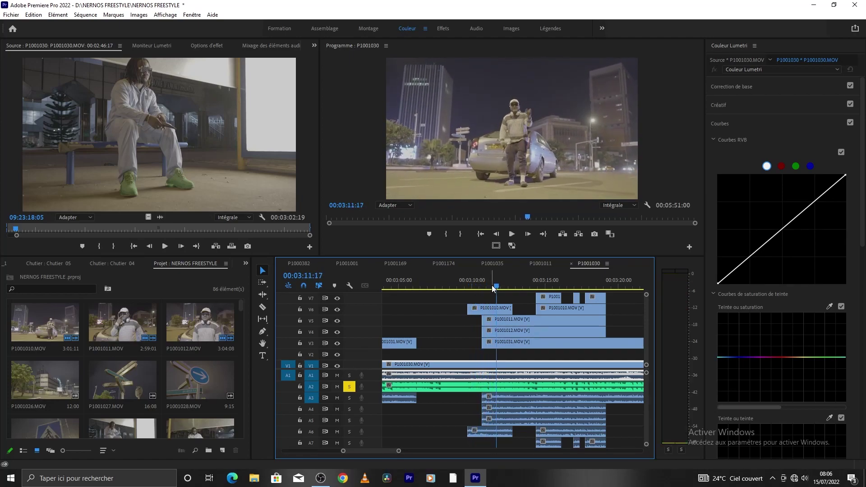
left_click(483, 285)
key("space")
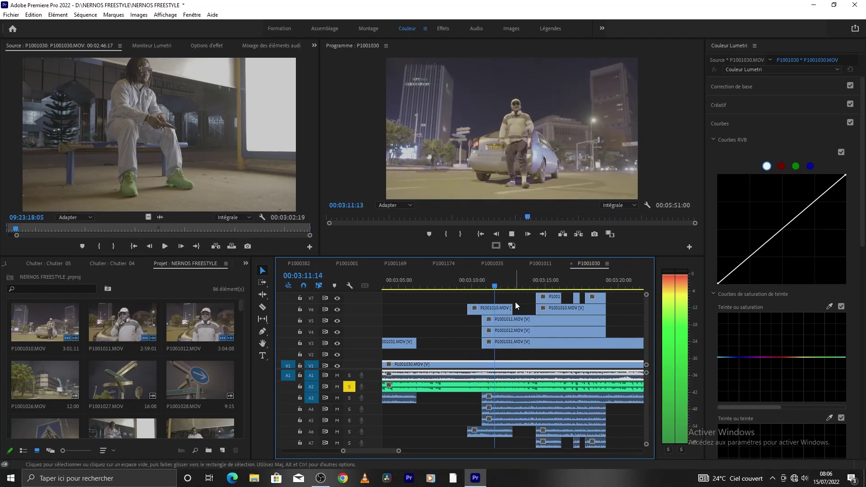
Split the P1001010.MOV clip on V6 at 00:03:11:06
key("space")
key("Left")
key("Left")
key("Left")
key("Left")
key("Left")
key("Left")
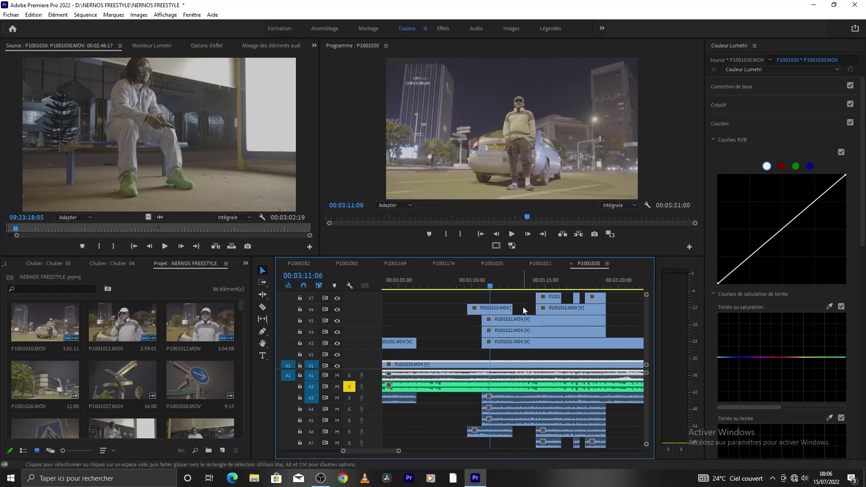
key("c")
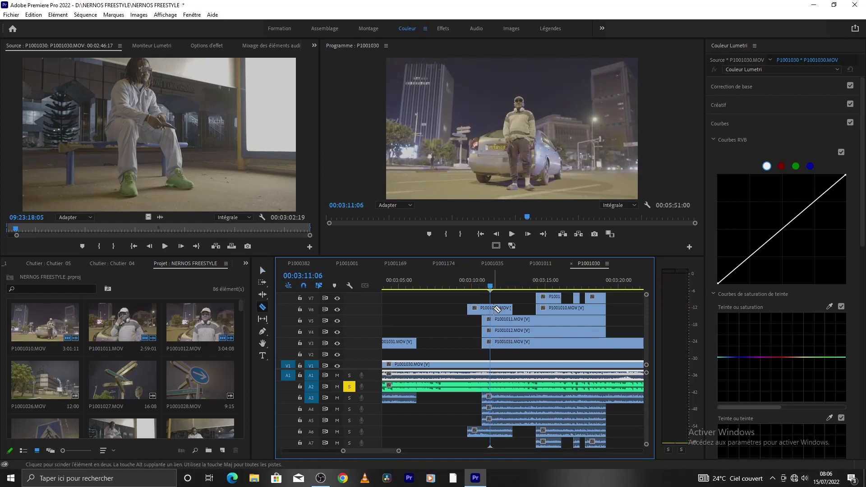
left_click(491, 308)
Replay the split and move the cut between the two P1001010.MOV pieces on V6 to 00:03:11:05
key("space")
key("space")
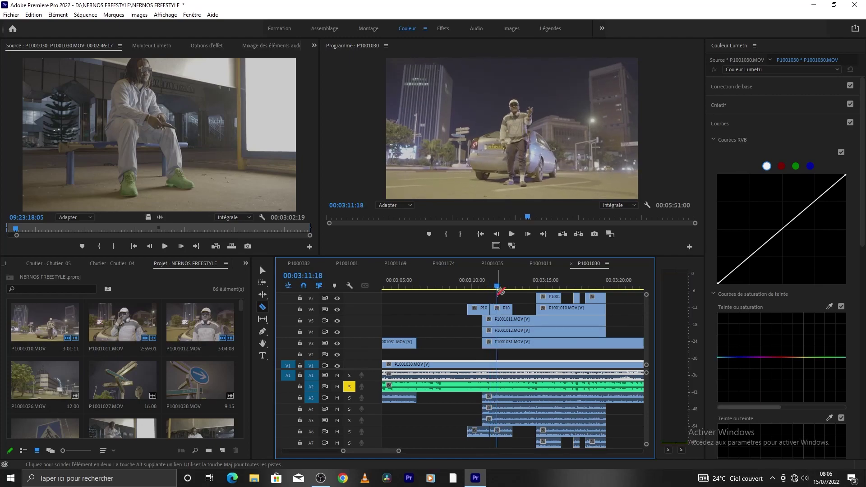
left_click(473, 287)
key("space")
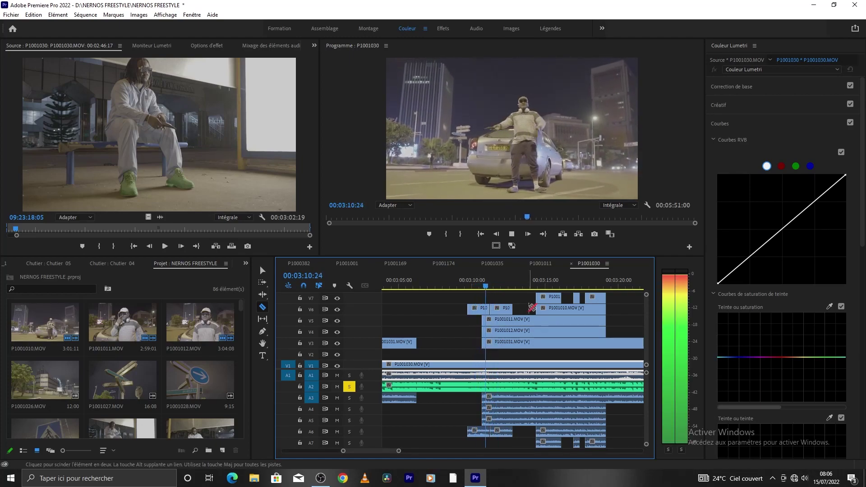
key("space")
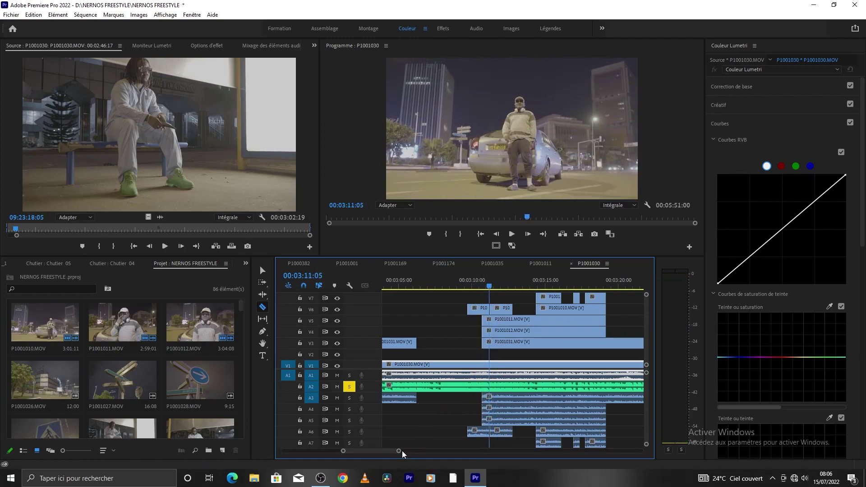
left_click_drag(398, 451, 370, 451)
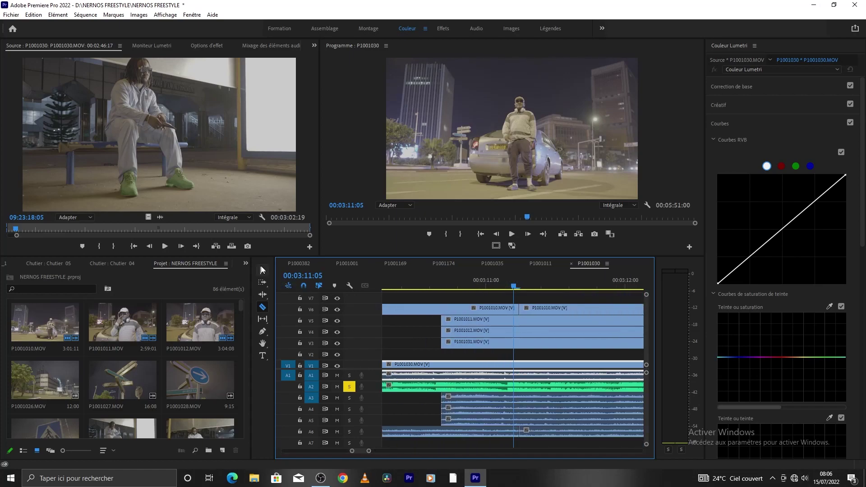
left_click(263, 270)
left_click_drag(519, 307, 514, 308)
Split the second P1001010.MOV piece on V6 at 00:03:11:11 to isolate a short middle piece
left_click(496, 286)
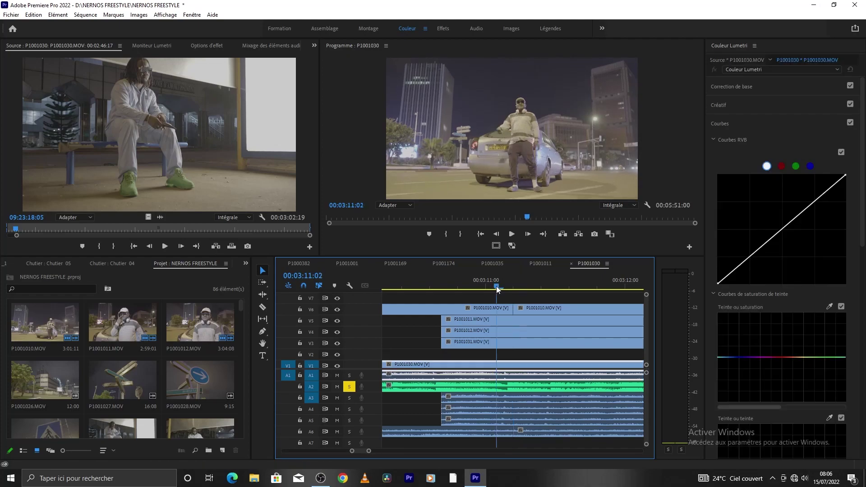
key("space")
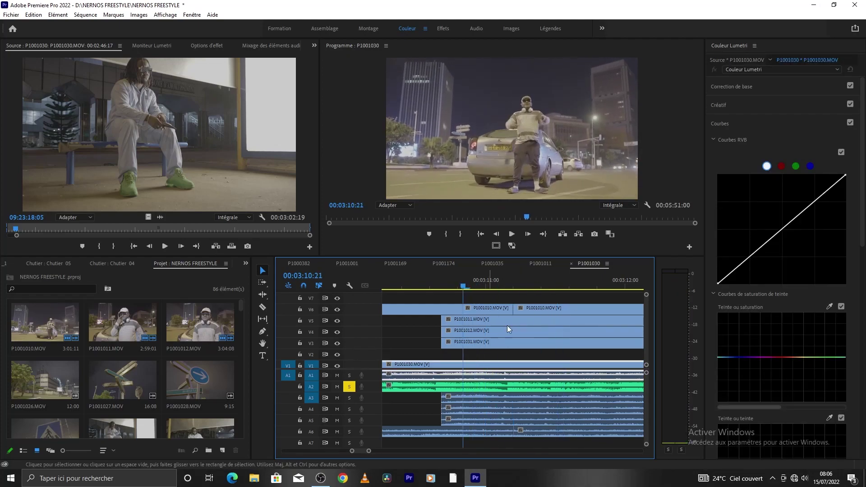
key("space")
key("c")
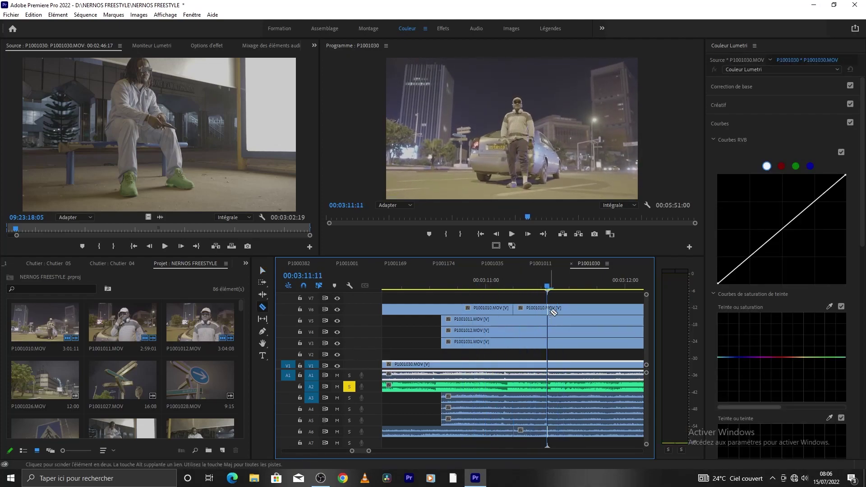
left_click(550, 308)
left_click(261, 269)
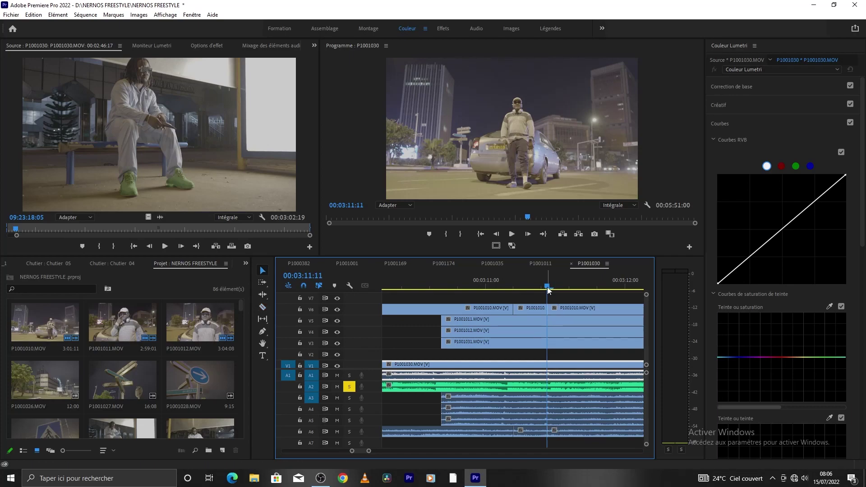
Review the short middle piece of P1001010.MOV on V6 and the footage on either side of its cuts
left_click_drag(547, 287, 468, 312)
key("space")
key("space")
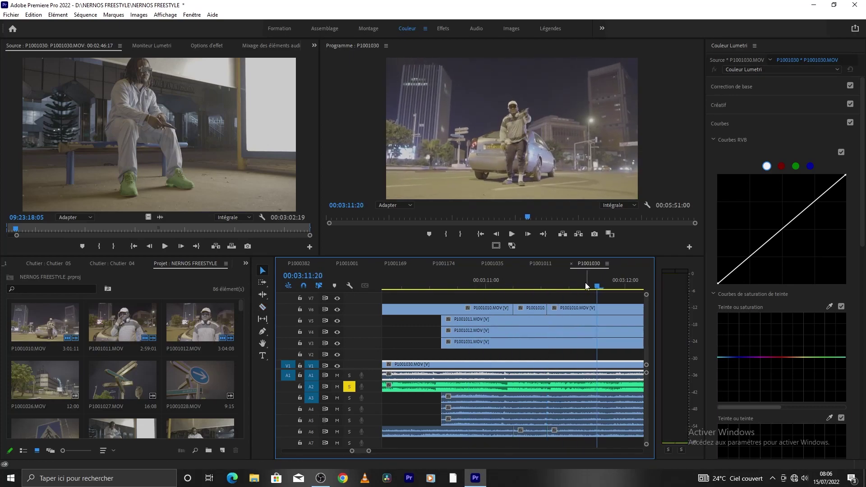
key("space")
key("space")
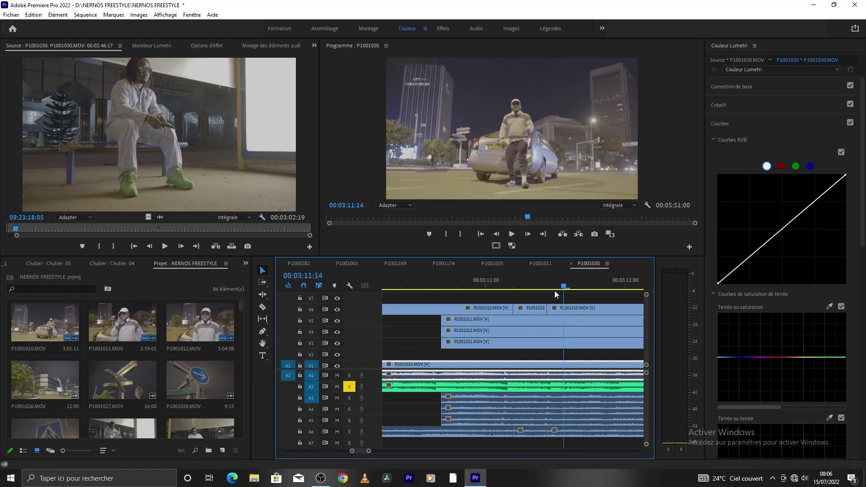
left_click(522, 310)
left_click_drag(523, 311, 528, 283)
left_click(530, 308)
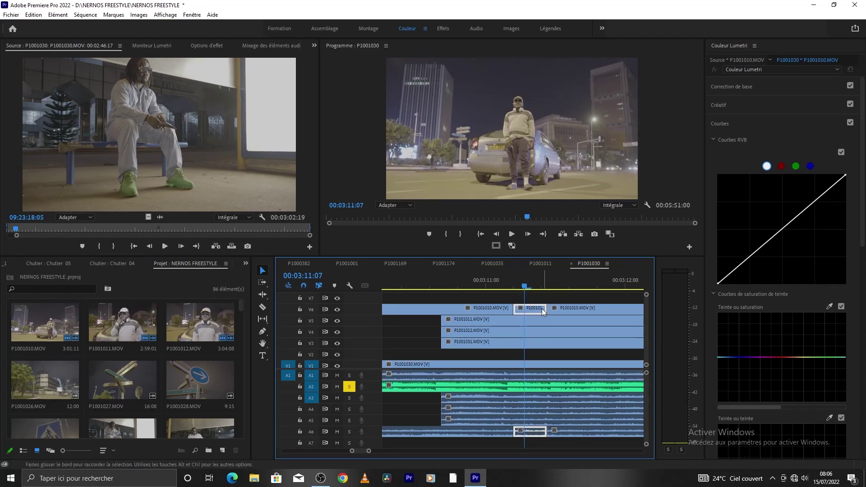
left_click(495, 285)
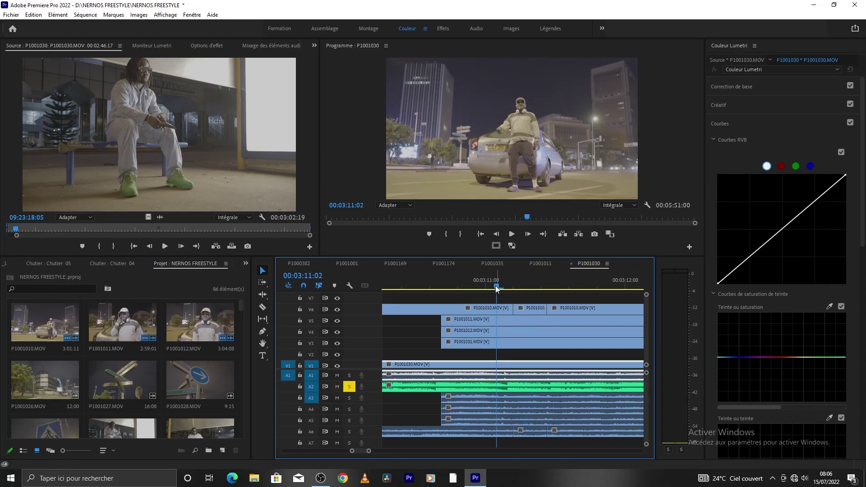
key("space")
left_click(531, 287)
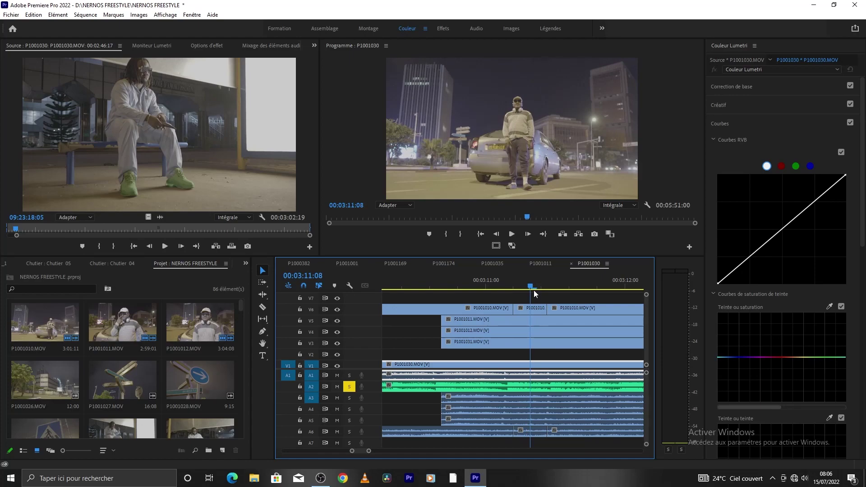
Search the effects for "mir" and apply Miroir horizontal to the short middle piece of P1001010.MOV on V6
left_click(521, 307)
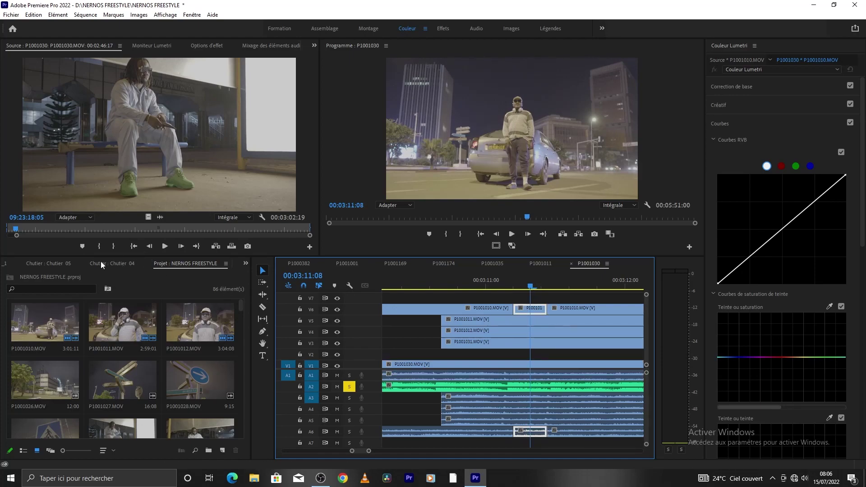
left_click(245, 263)
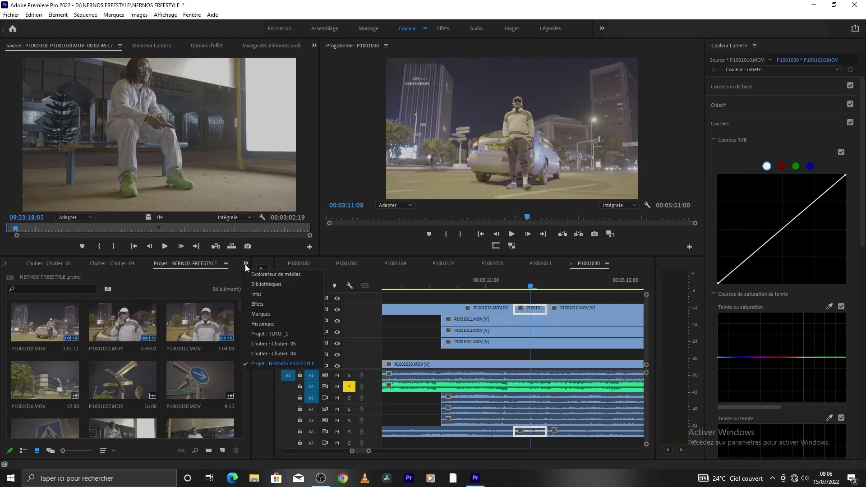
left_click(271, 293)
left_click(79, 276)
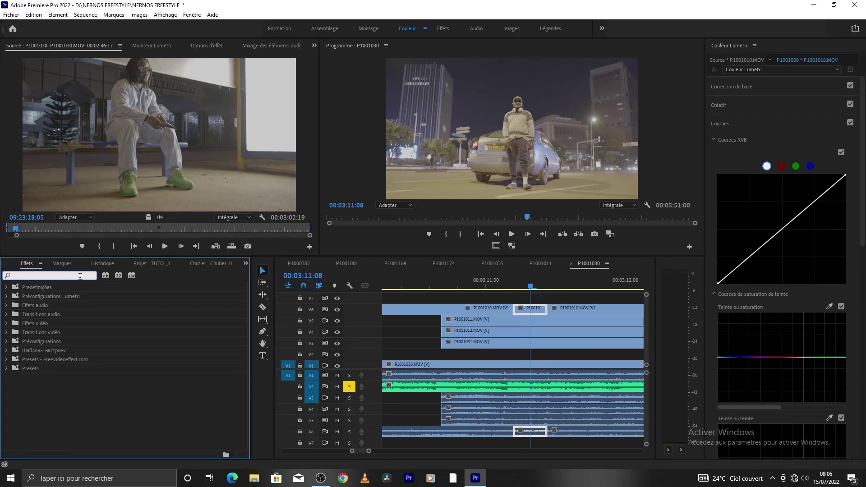
type("mir")
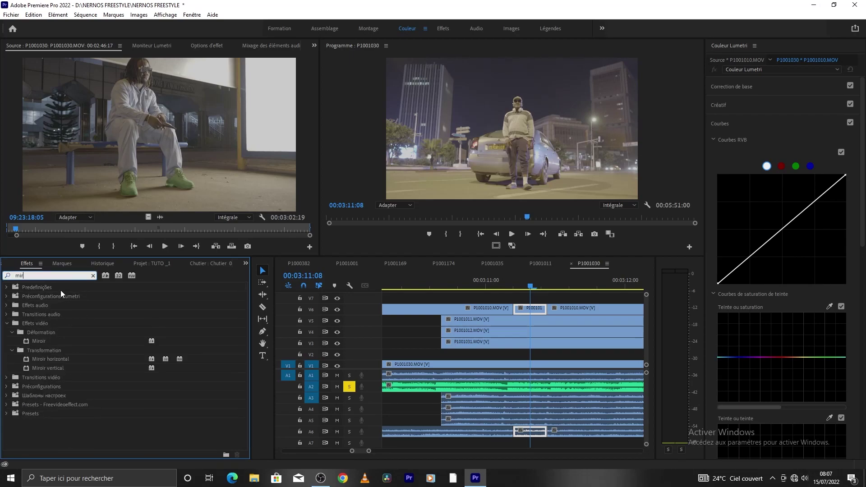
left_click_drag(36, 362, 380, 308)
Play back the section around 00:03:11 to check the mirrored piece on V6
key("space")
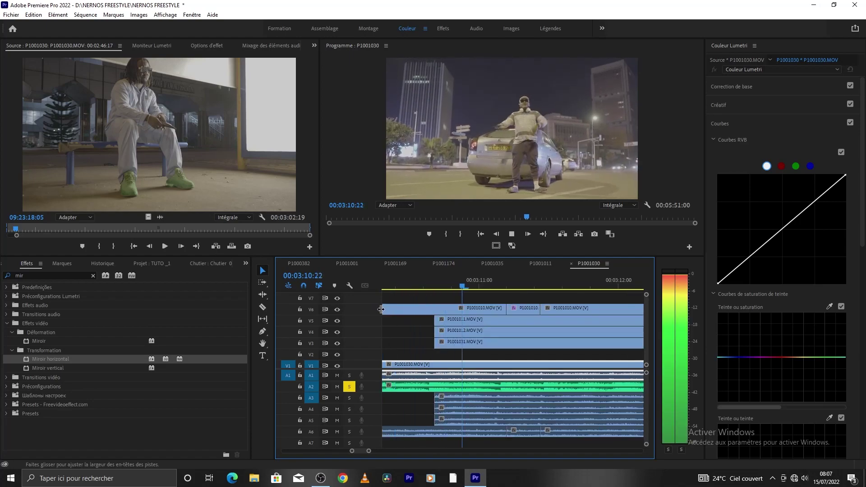
key("space")
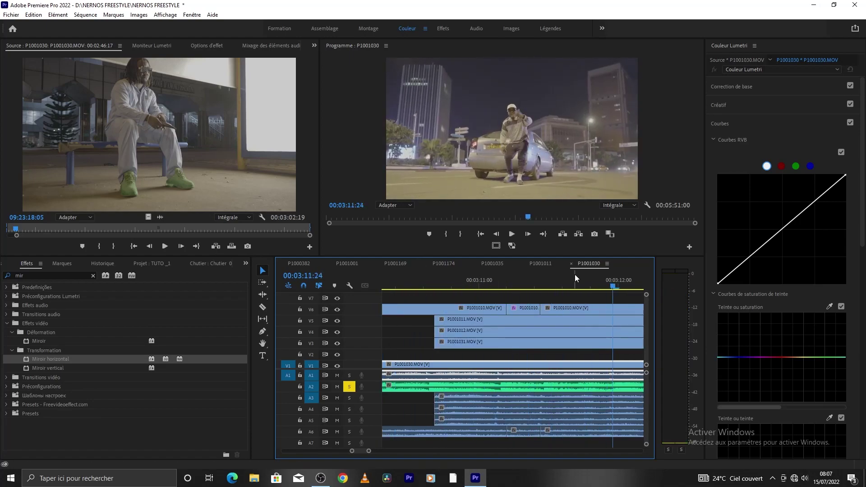
left_click_drag(613, 286, 378, 317)
key("space")
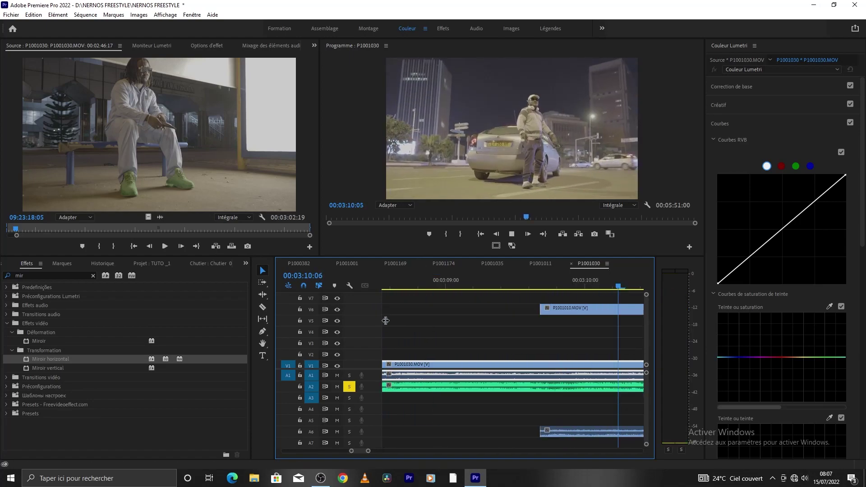
Replay the mirrored P1001010.MOV piece on V6 several times, examining how the flip looks between its two cuts
key("space")
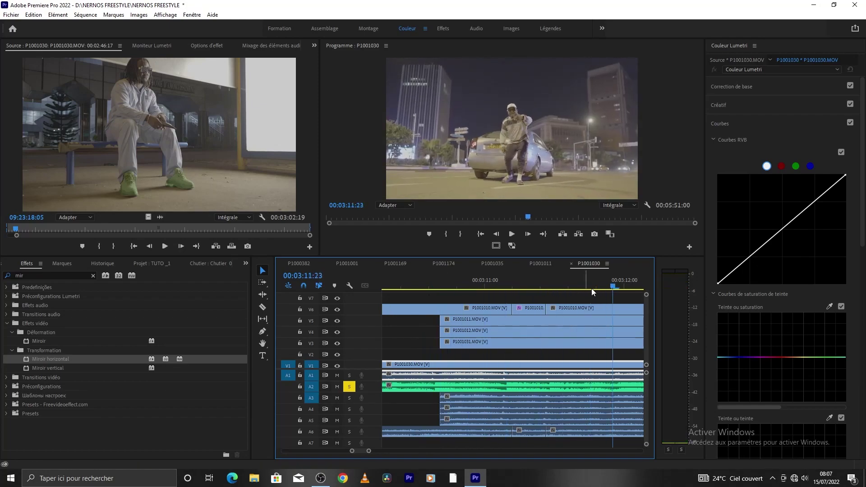
left_click_drag(611, 285, 412, 321)
key("space")
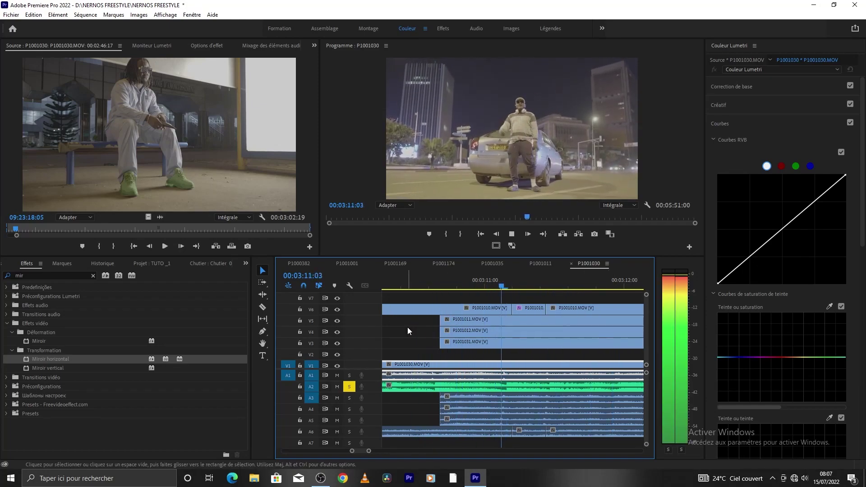
key("space")
left_click_drag(602, 285, 412, 288)
key("space")
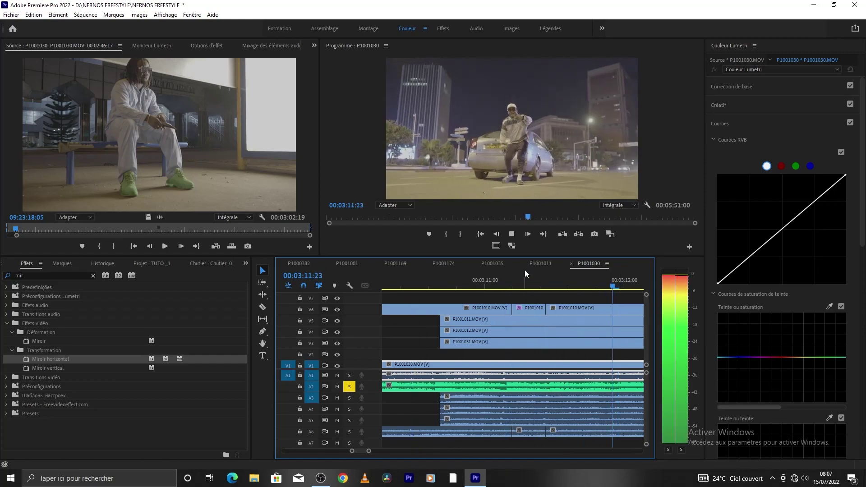
key("space")
left_click_drag(628, 277, 418, 308)
key("space")
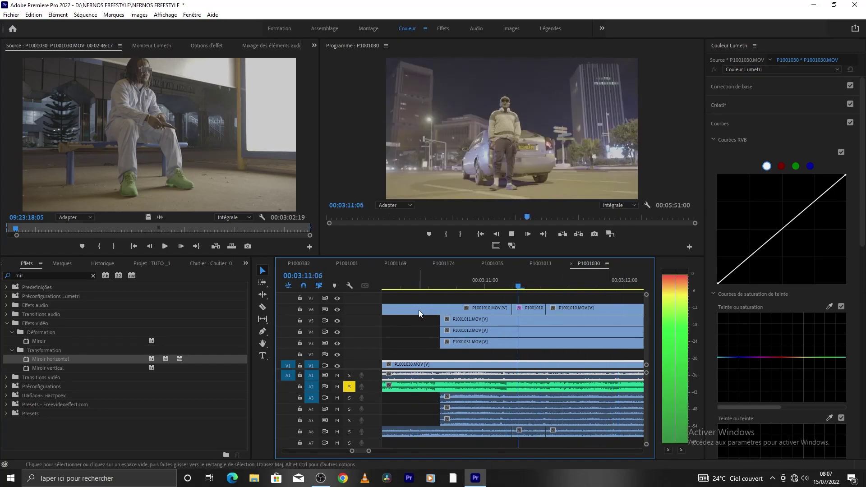
key("space")
left_click(474, 285)
key("space")
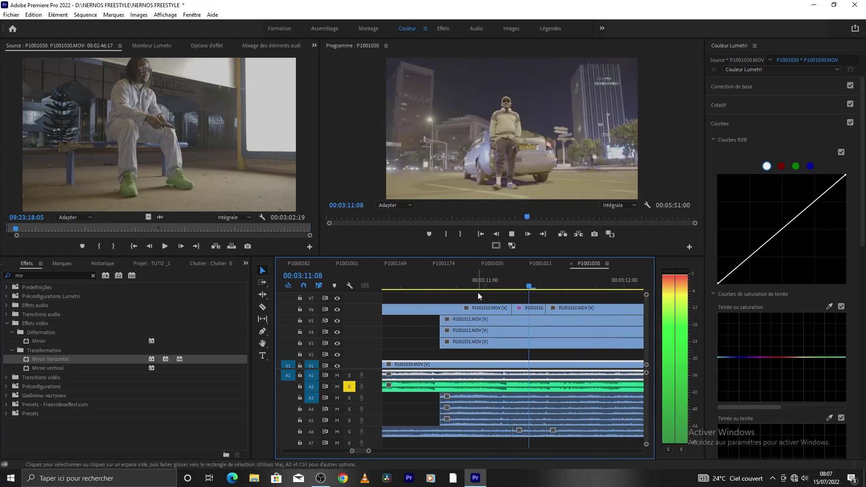
key("space")
left_click(423, 280)
key("space")
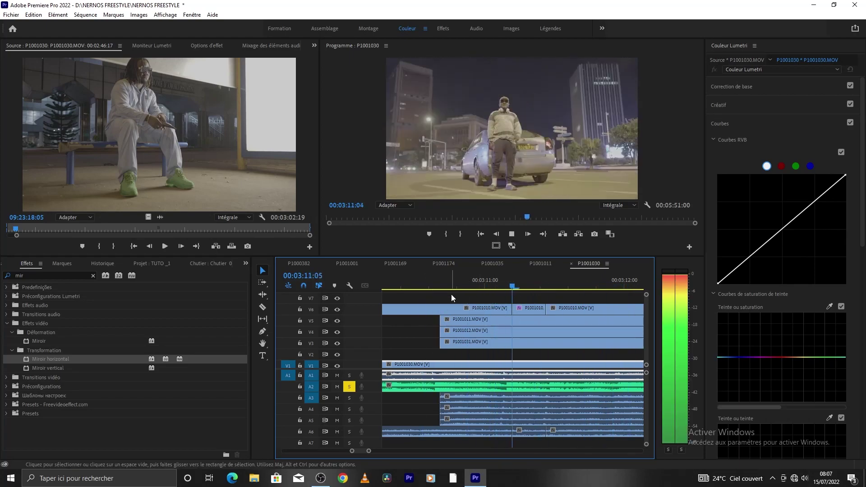
key("space")
left_click(423, 278)
key("space")
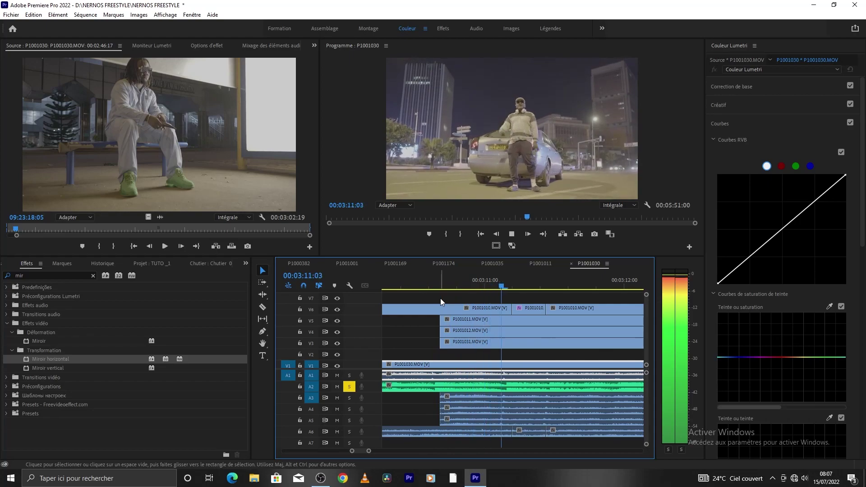
key("space")
left_click(418, 285)
key("space")
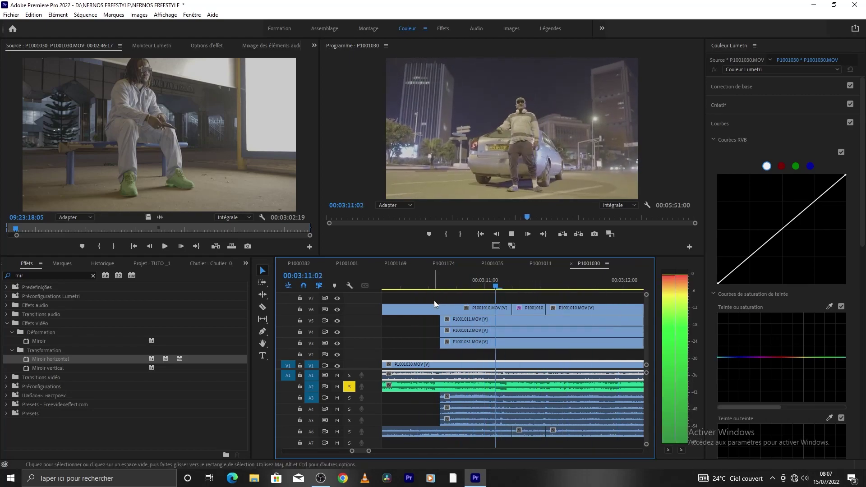
key("space")
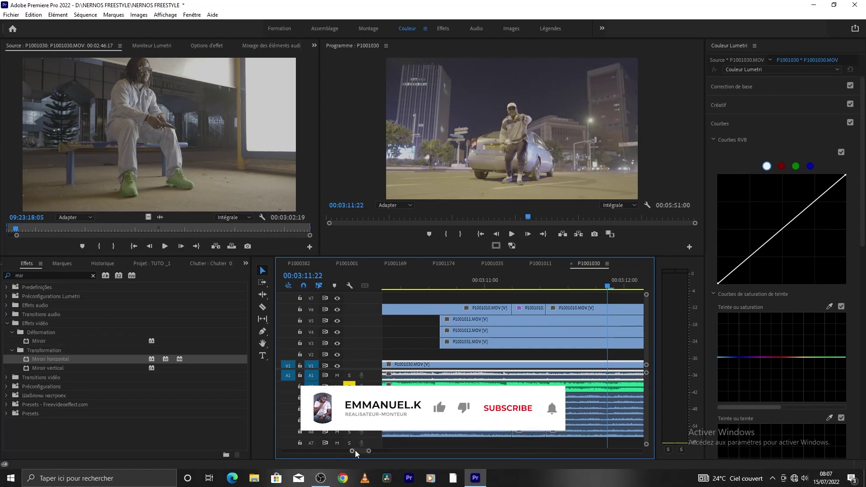
Find a spot in P1001031.MOV on V3 for the next effect and split the clip at 00:03:21:03
left_click_drag(367, 453, 403, 451)
key("space")
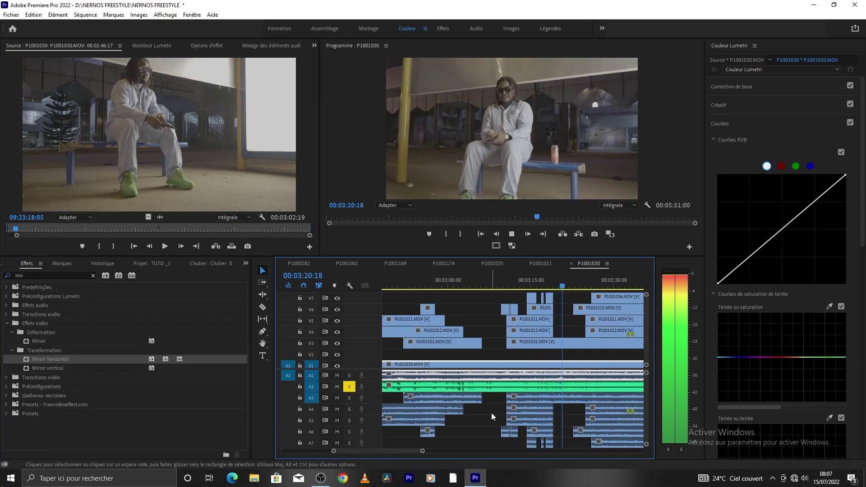
key("space")
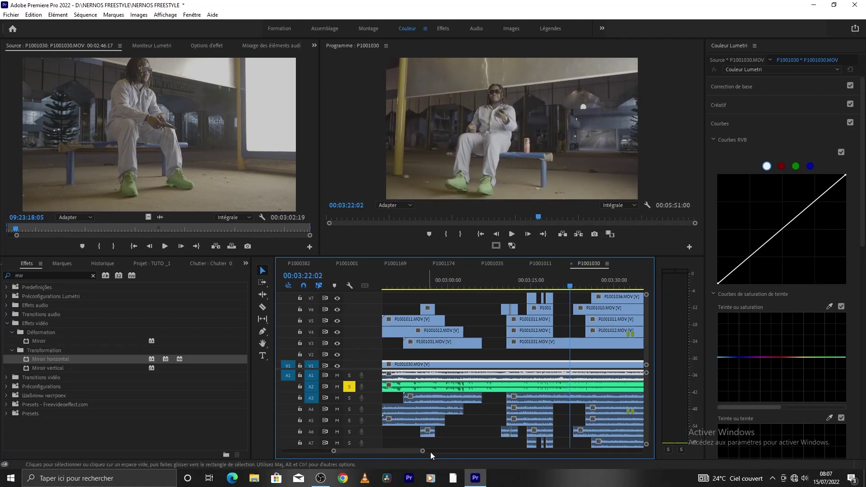
key("equal")
key("equal")
key("equal")
left_click(432, 285)
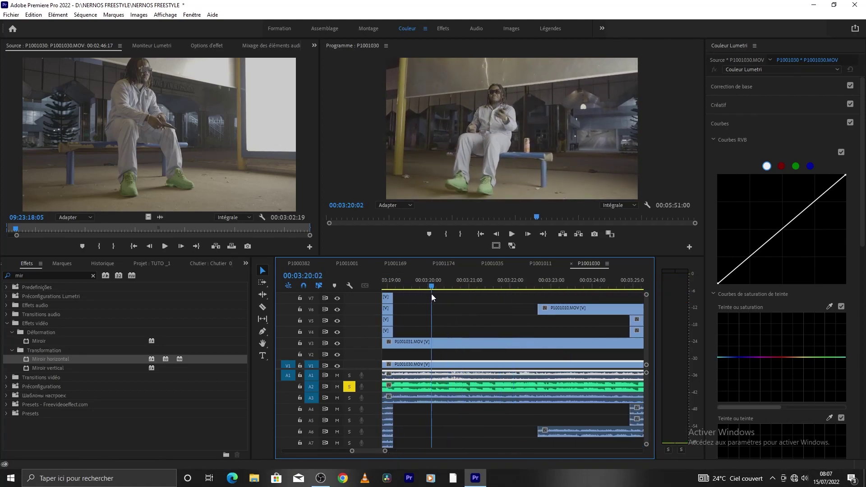
key("space")
key("space")
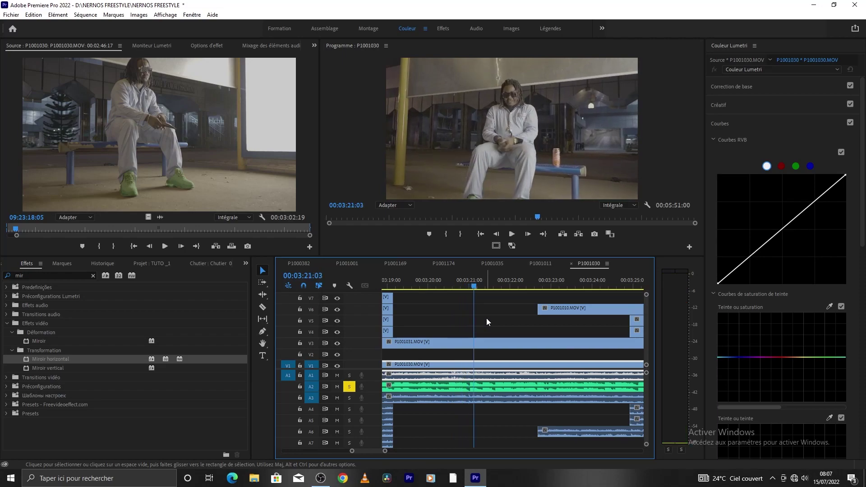
key("c")
left_click(474, 342)
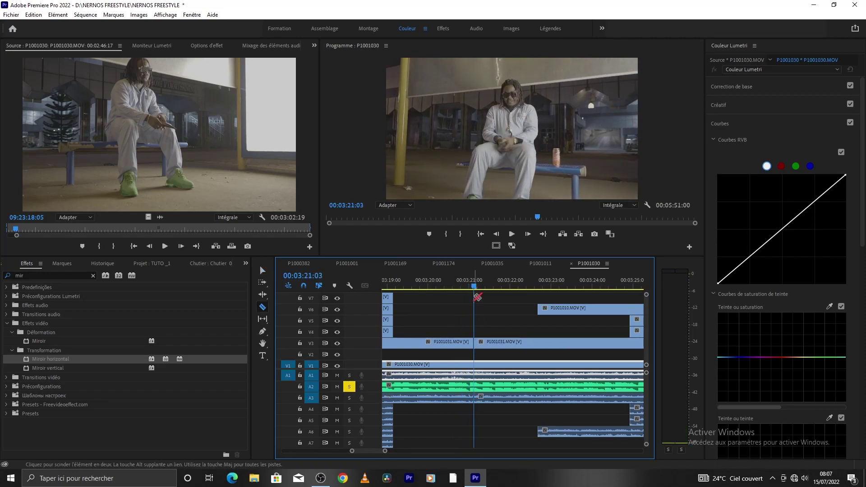
Split the second P1001031.MOV piece on V3 at 00:03:21:24 to isolate a short middle piece
key("shift+Left")
key("shift+Left")
key("space")
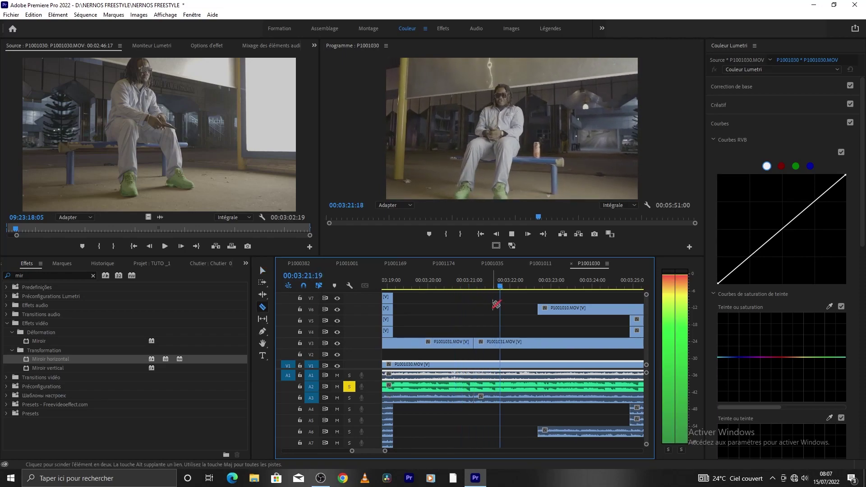
key("space")
left_click_drag(504, 285, 437, 286)
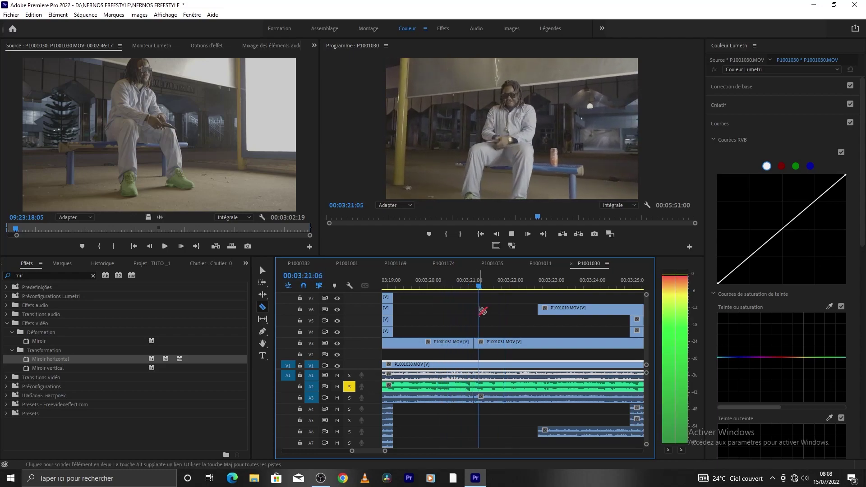
key("space")
key("shift+k")
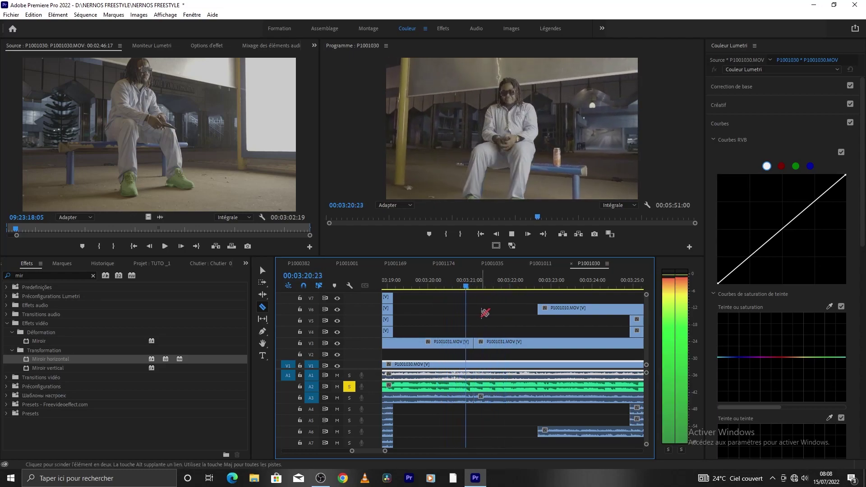
key("shift+k")
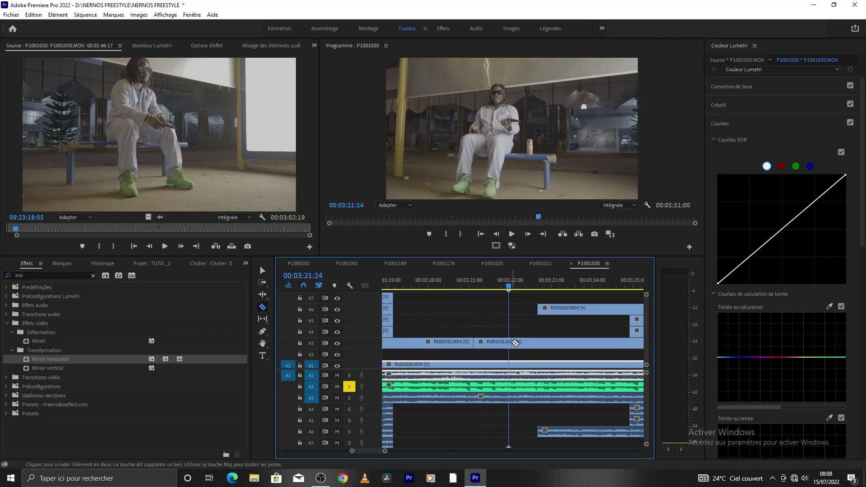
left_click(509, 342)
key("v")
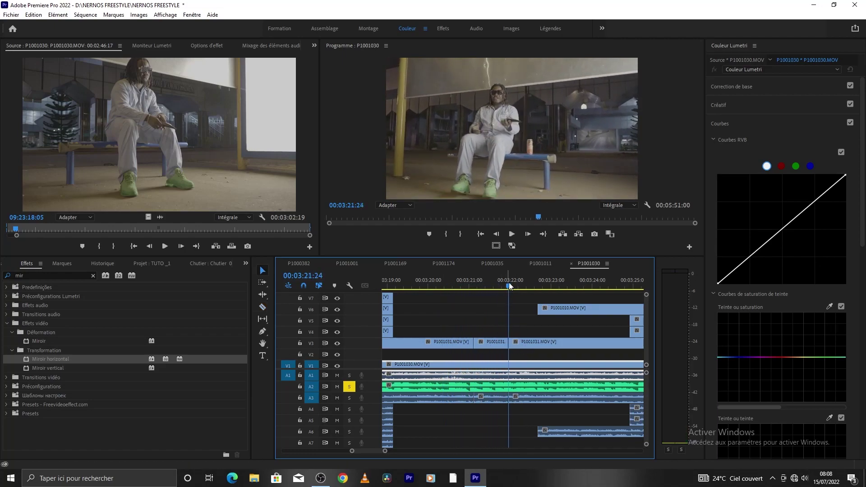
Search the effects for "lev", apply Levels to the short middle piece of P1001031.MOV on V3, and show its effect settings
key("shift+k")
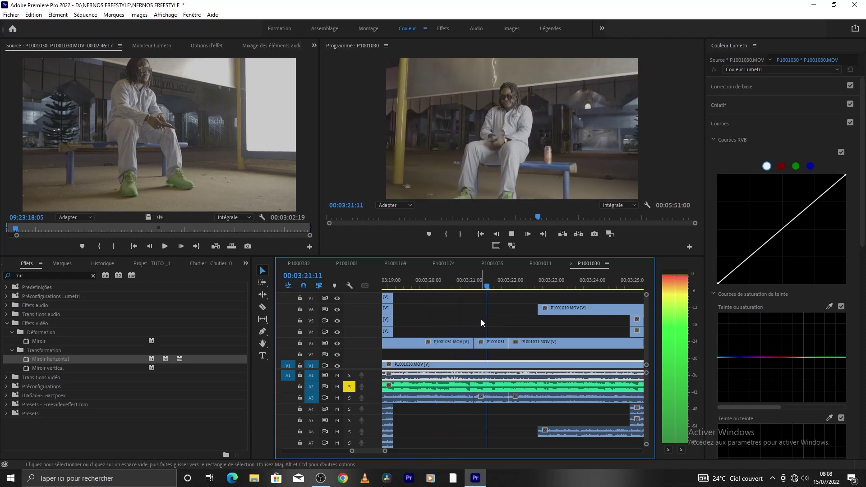
left_click(509, 280)
key("shift+k")
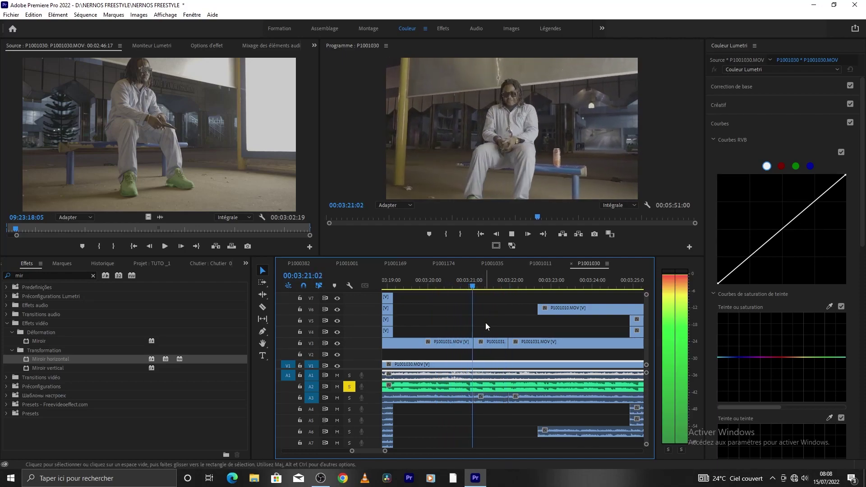
left_click_drag(500, 282, 487, 288)
left_click(493, 345)
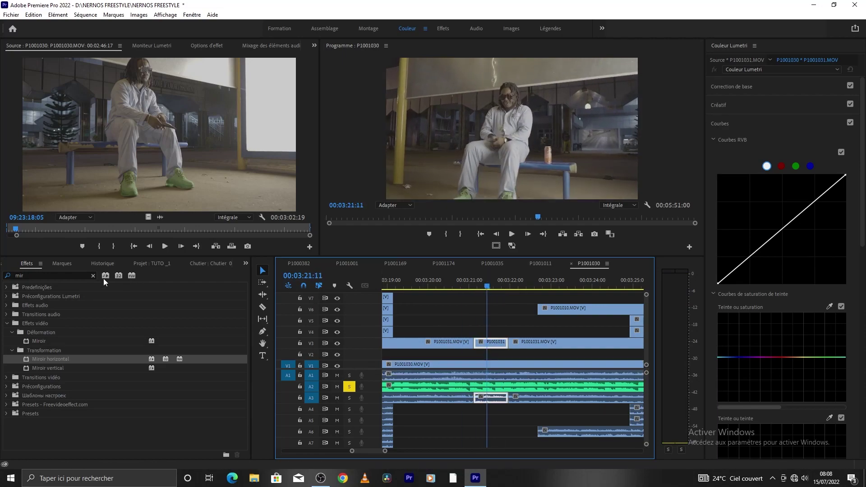
left_click(59, 276)
key("BackSpace")
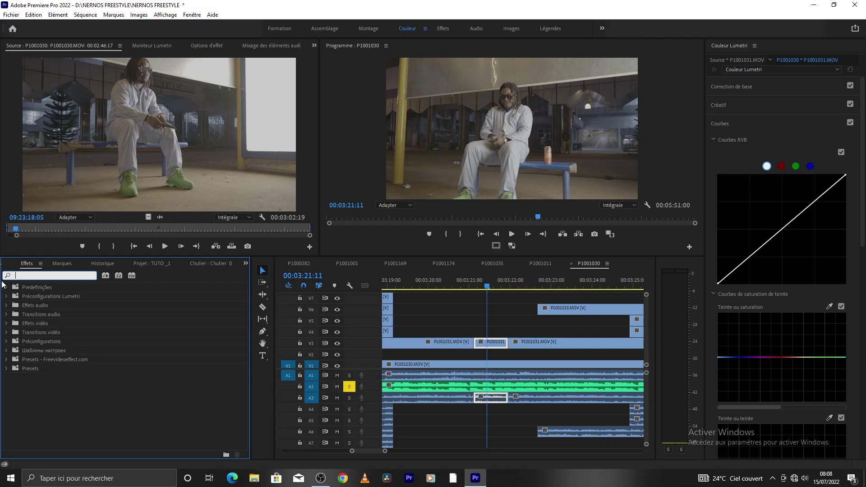
type("lev")
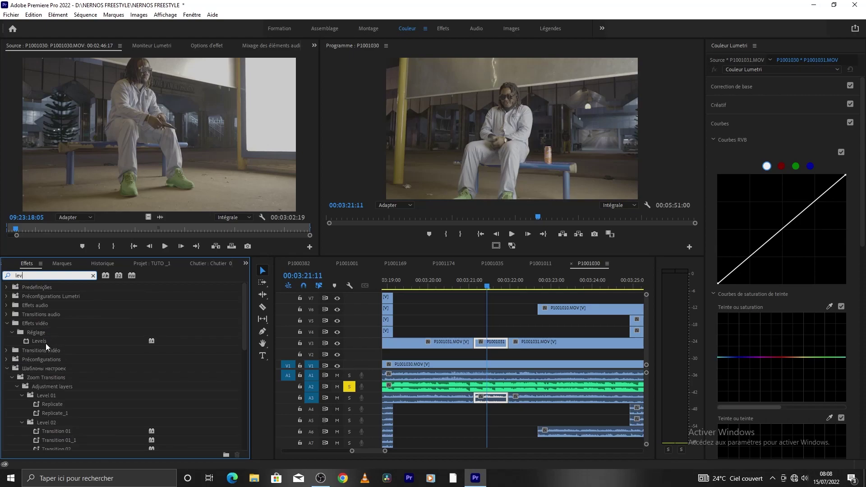
left_click_drag(39, 341, 492, 342)
left_click(205, 46)
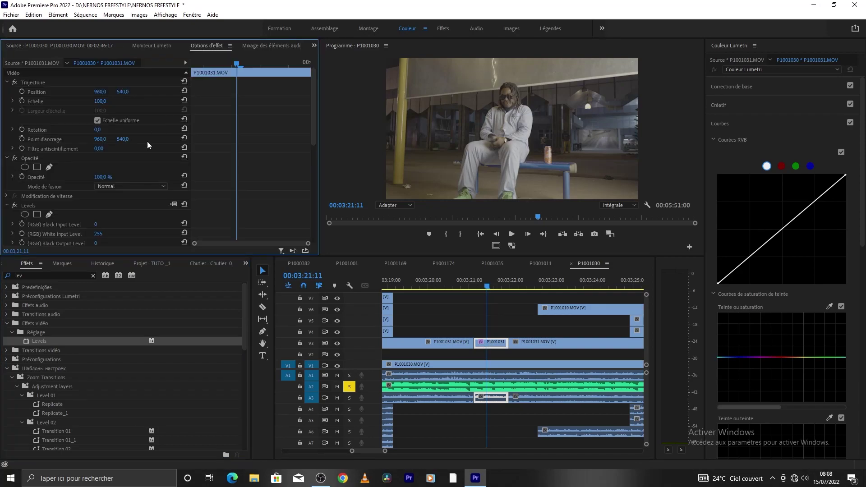
scroll(149, 149, "down", 3)
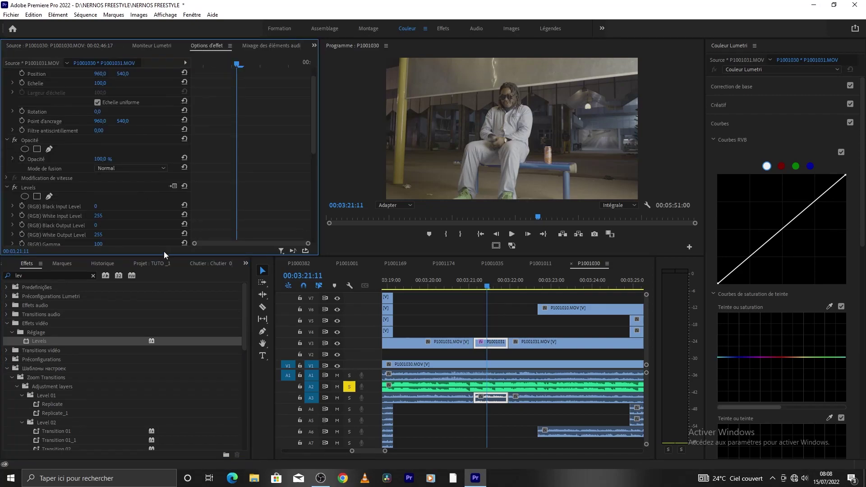
Shift the cut at the start of the short P1001031.MOV piece on V3 to 00:03:21:01 and play back the transition
left_click(470, 291)
key("space")
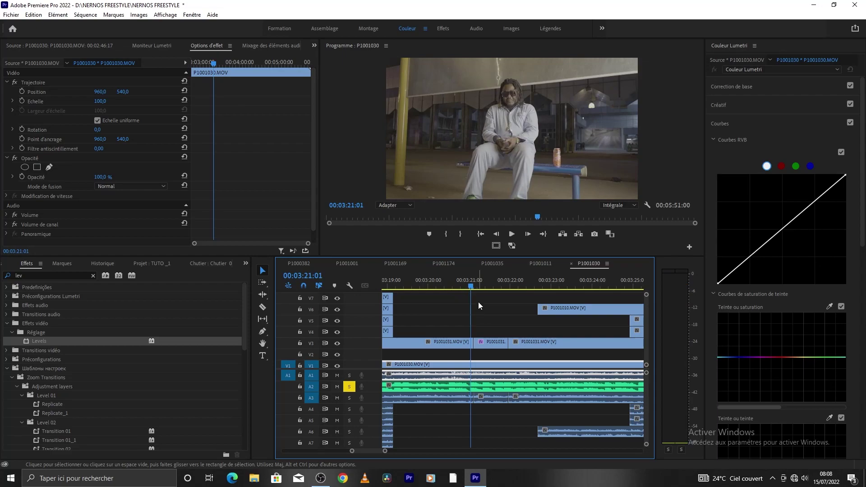
left_click(449, 285)
key("space")
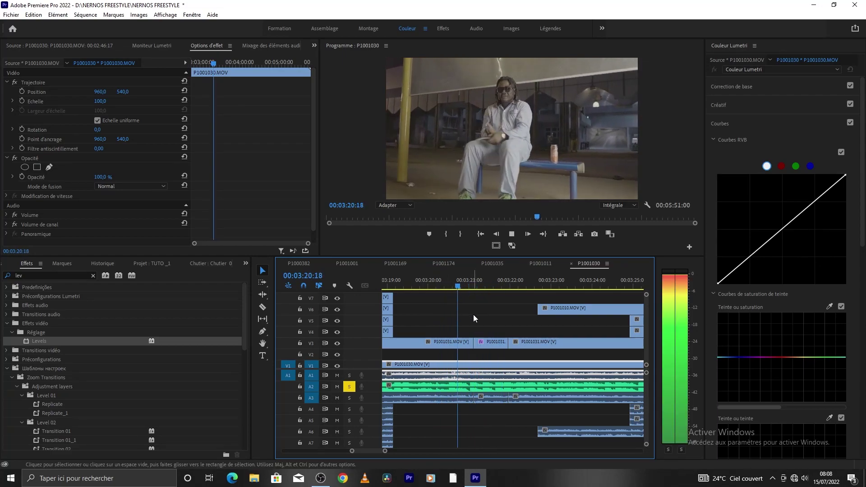
key("space")
left_click_drag(470, 341, 471, 341)
left_click(453, 285)
key("space")
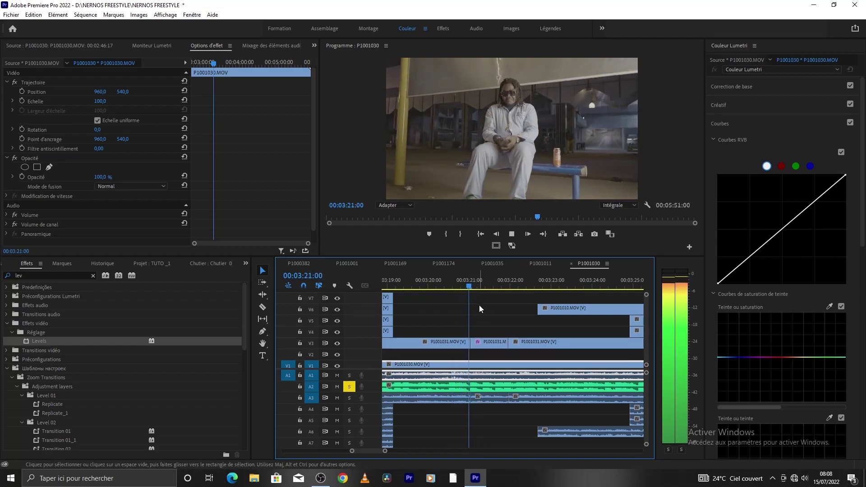
key("space")
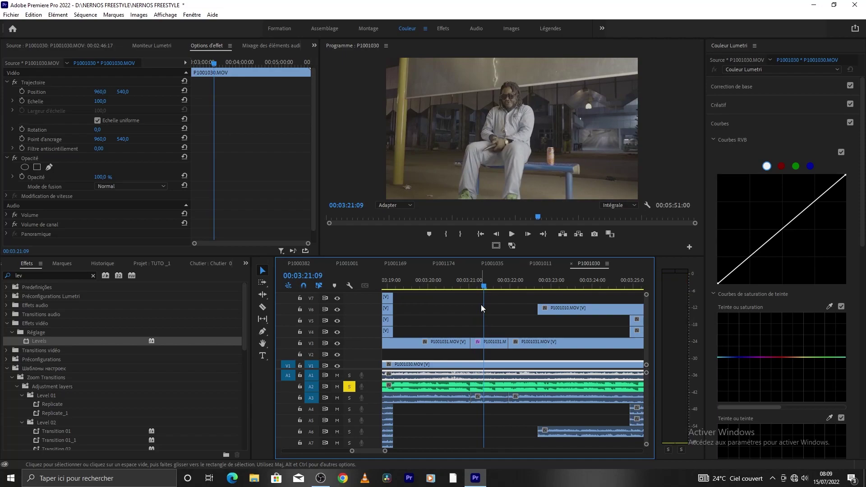
Add a (RGB) White Input Level keyframe of 255 at 00:03:21:01 on the short P1001031.MOV piece
left_click(485, 341)
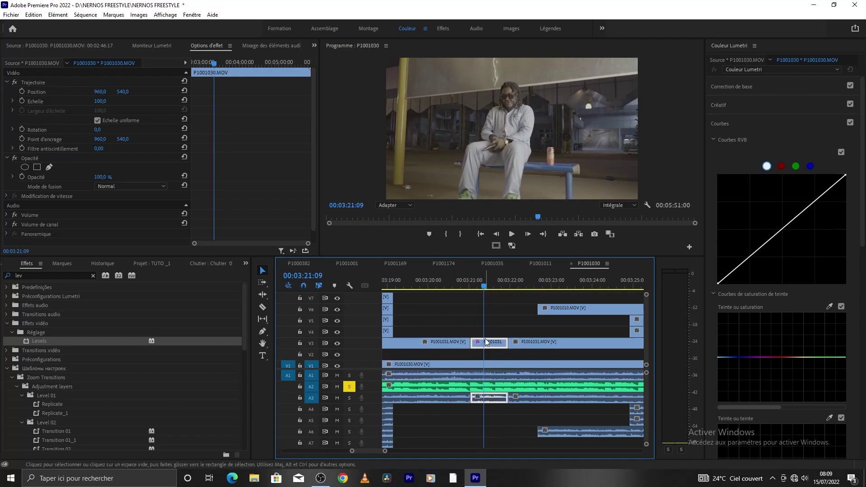
left_click(471, 285)
left_click_drag(469, 284, 473, 284)
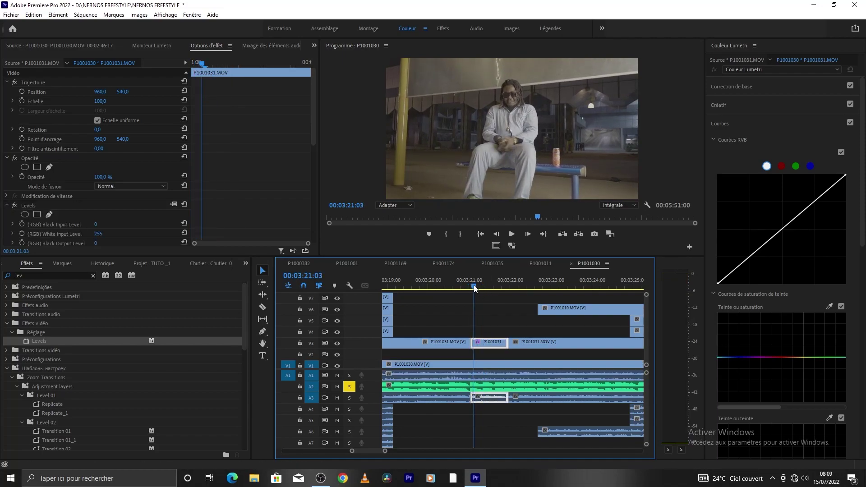
scroll(283, 189, "down", 2)
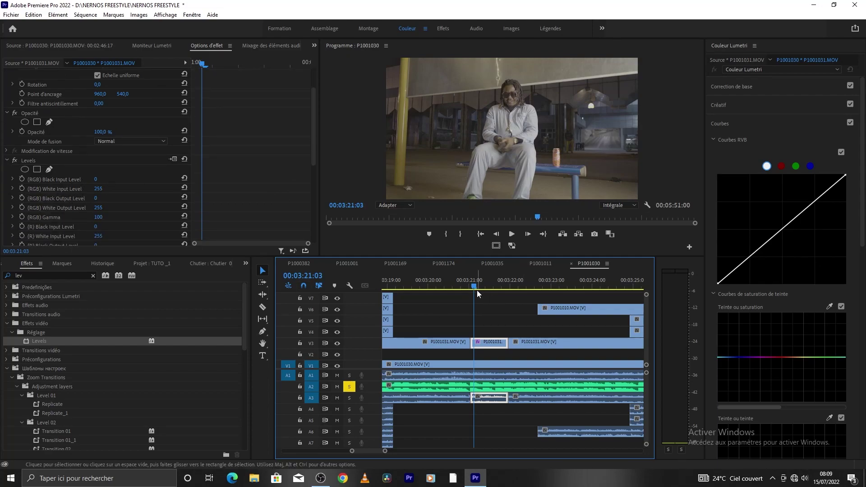
left_click_drag(473, 285, 471, 286)
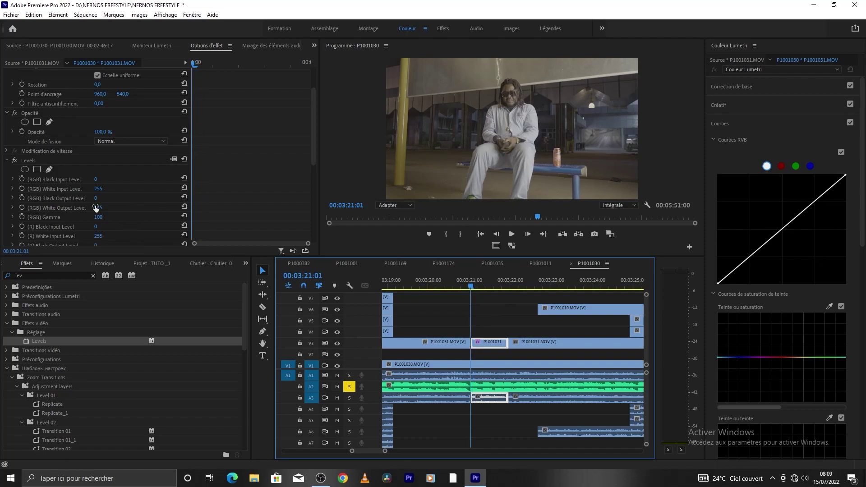
left_click(21, 189)
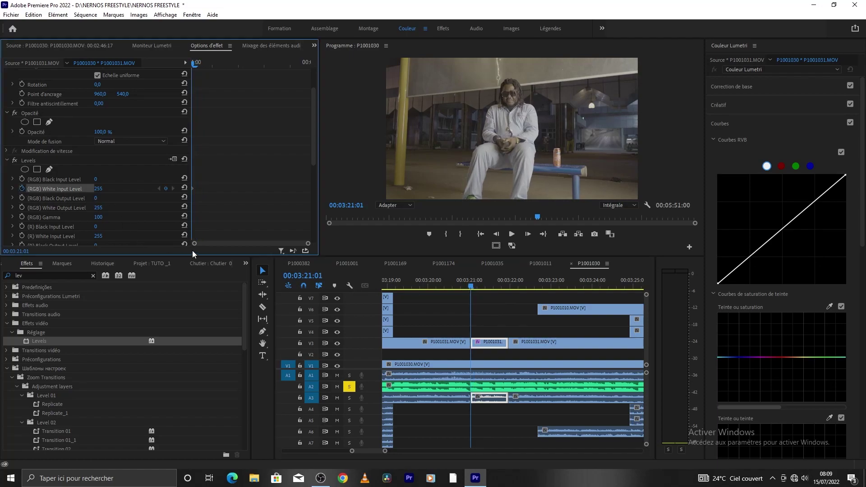
Add a (RGB) White Input Level keyframe of 92 at 00:03:21:03 on the short P1001031.MOV piece
key("Right")
key("Right")
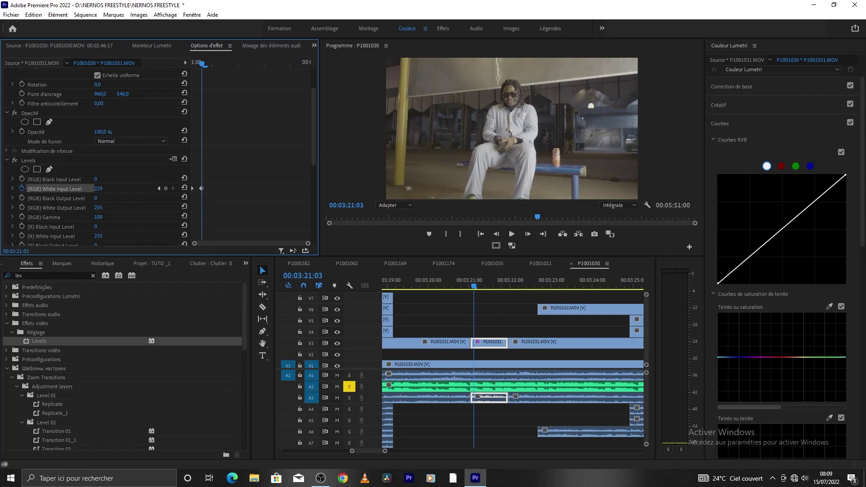
left_click_drag(105, 193, 31, 193)
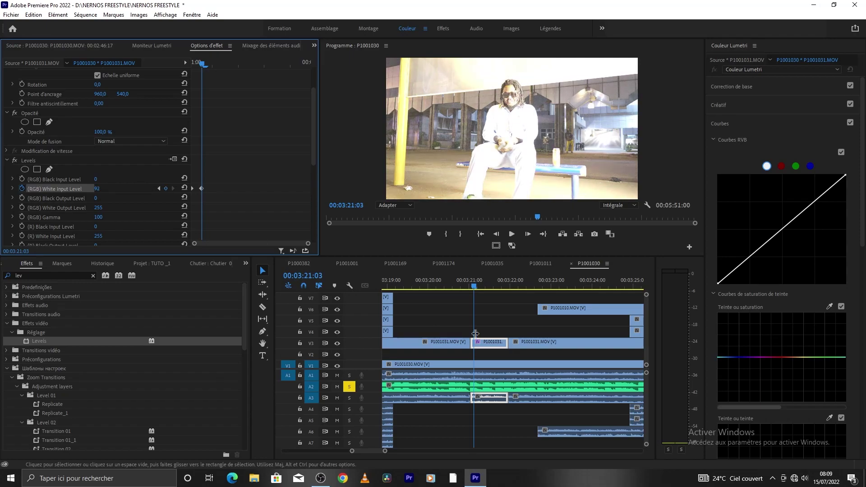
Reset (RGB) White Input Level to 255 at 00:03:21:08 on the short P1001031.MOV piece to end the first flash
mouse_move(474, 287)
left_mouse_down()
mouse_move(444, 288)
mouse_move(481, 288)
left_mouse_up()
key("space")
key("space")
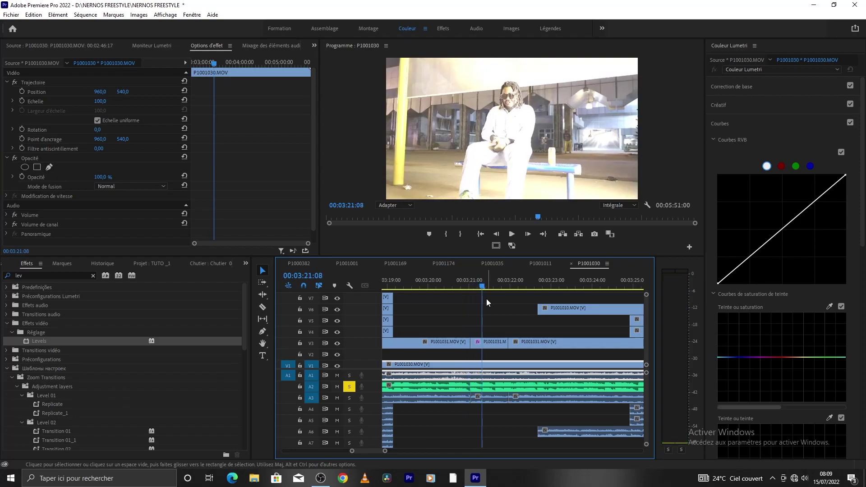
left_click(484, 343)
scroll(314, 187, "down", 3)
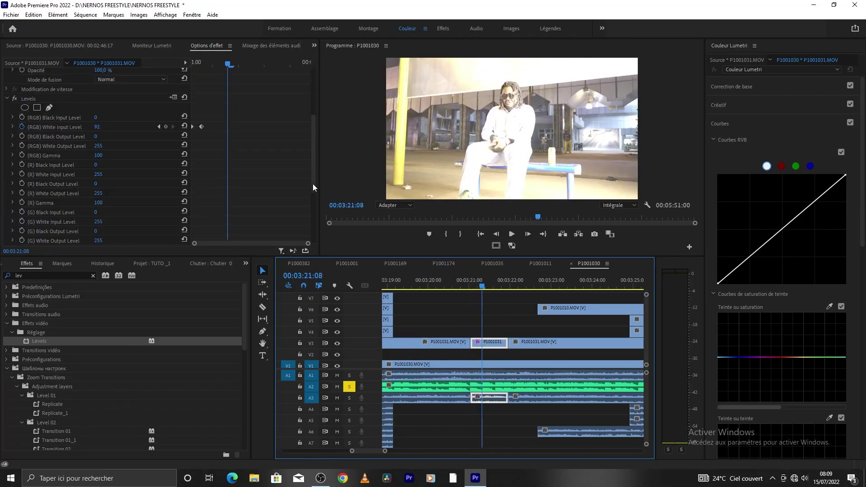
left_click_drag(228, 67, 233, 102)
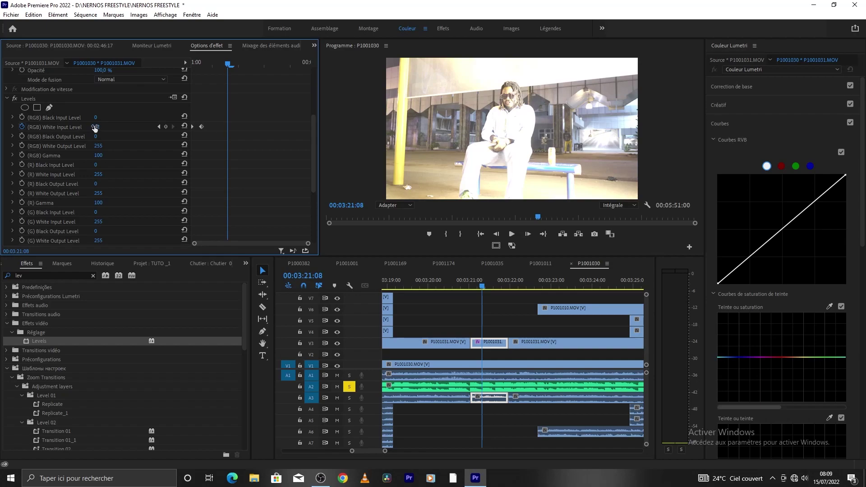
left_click(183, 127)
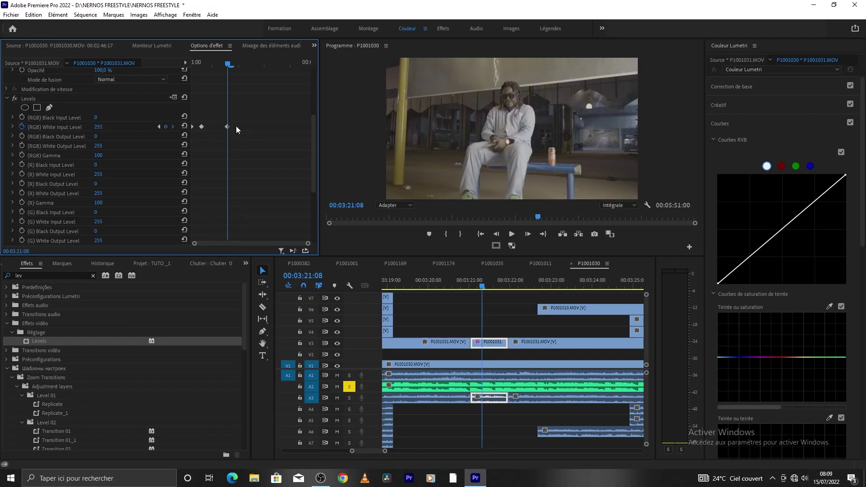
Play back the flash and add a (RGB) White Input Level keyframe of 97 at 00:03:21:10 on the short piece
left_click(478, 296)
key("space")
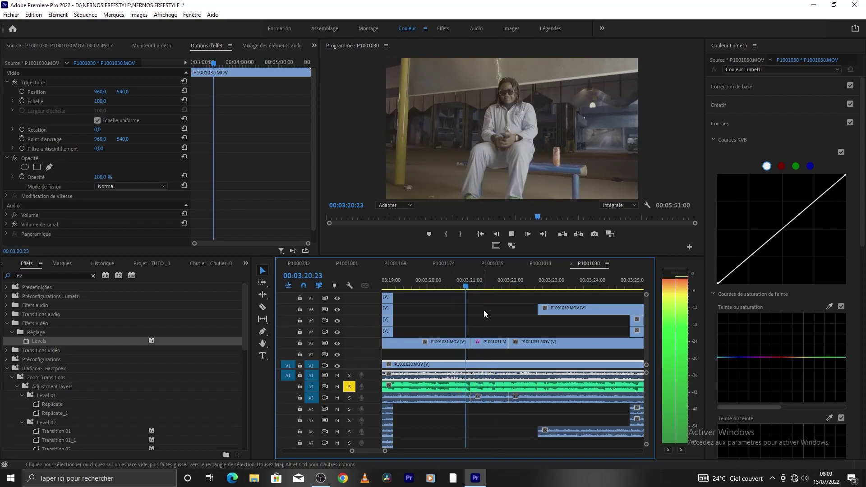
key("space")
left_click(488, 341)
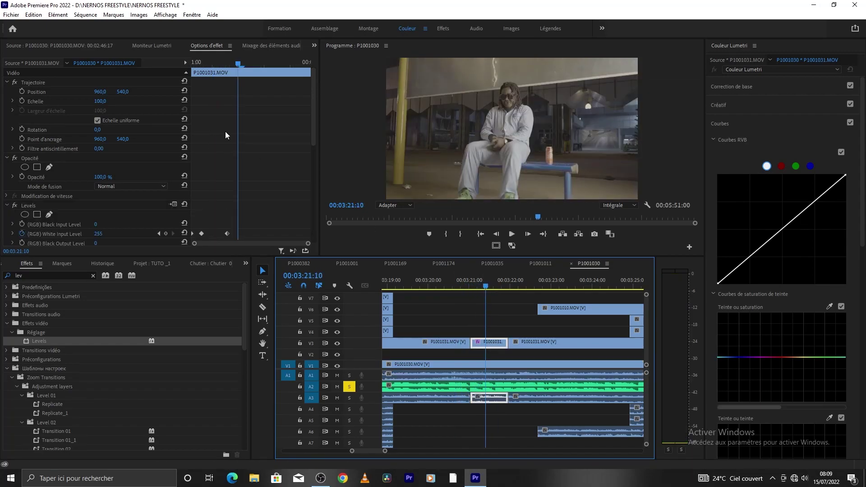
scroll(244, 180, "down", 2)
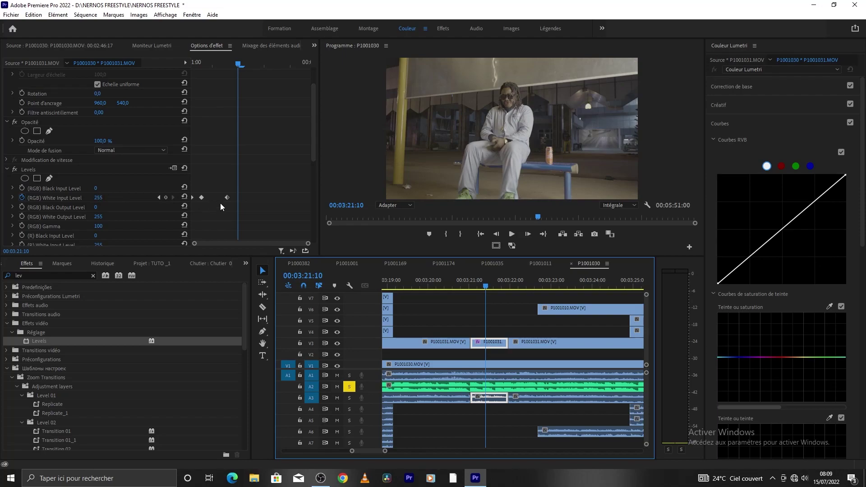
left_click(201, 197)
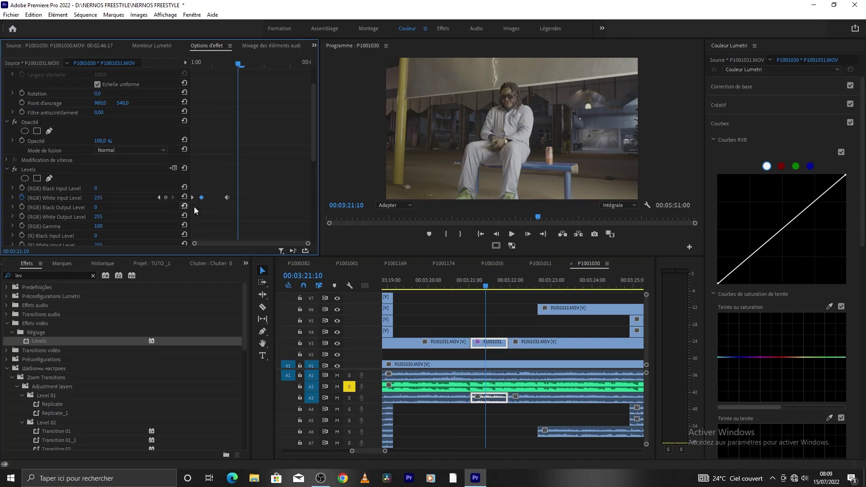
left_click_drag(98, 197, 117, 202)
Play and scrub through the short P1001031.MOV piece to judge the timing of its Levels flashes
left_click(493, 298)
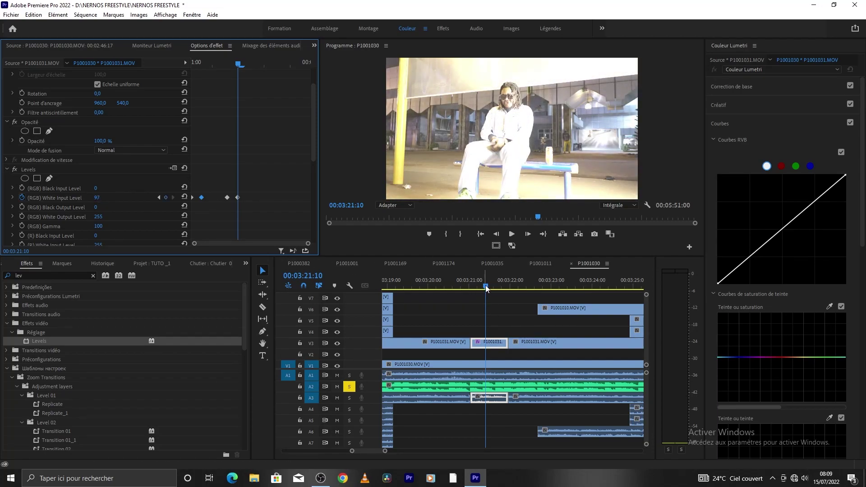
key("space")
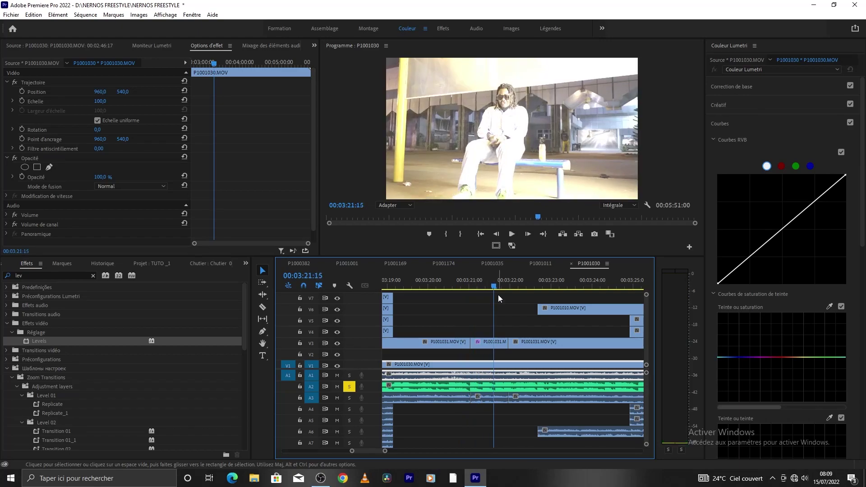
left_click(459, 299)
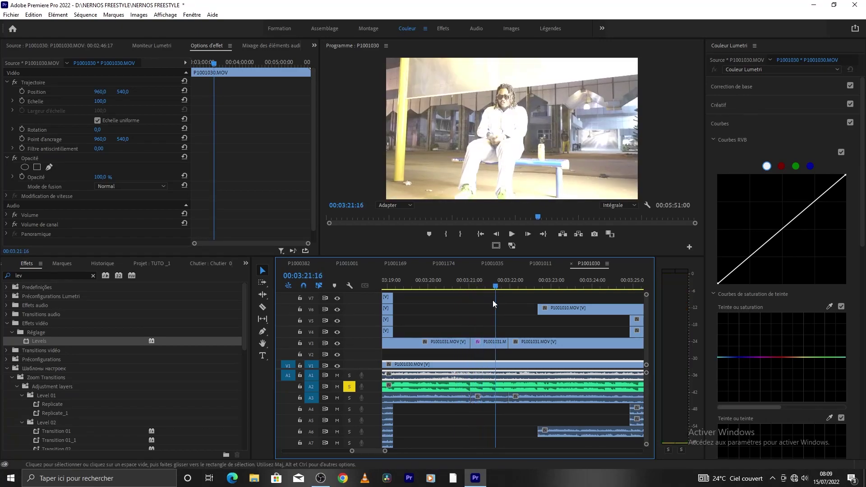
left_click(469, 292)
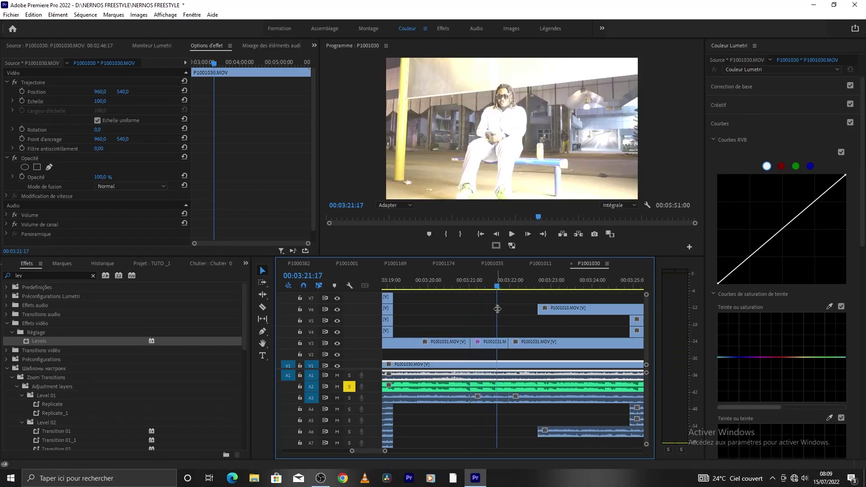
left_click(474, 293)
key("space")
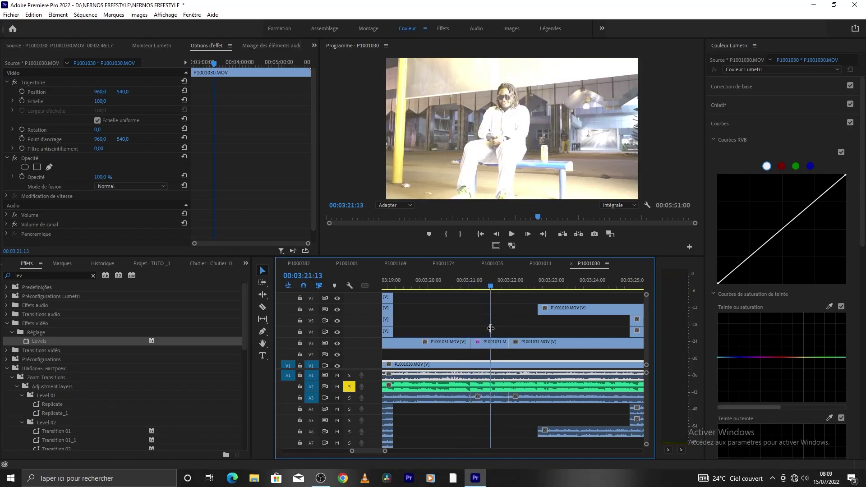
left_click(494, 343)
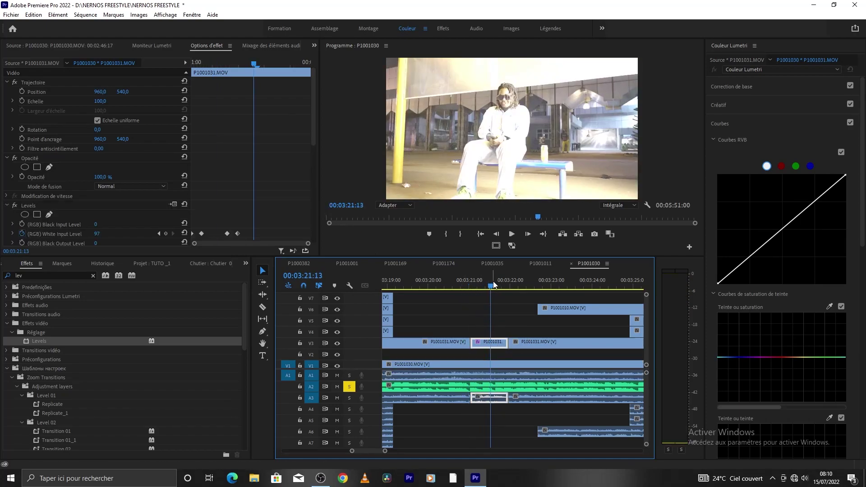
left_click(491, 304)
key("space")
key("space")
left_click(500, 339)
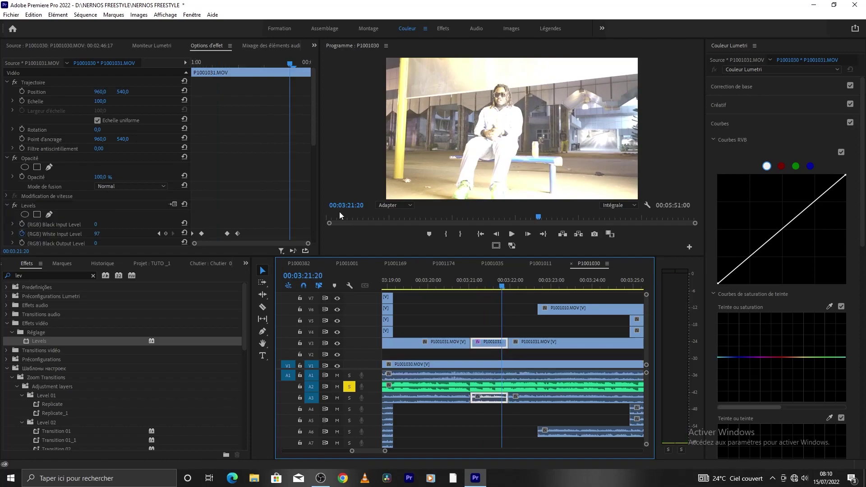
Copy the last two (RGB) White Input Level keyframes of the short piece and paste them at 00:03:21:17
scroll(311, 124, "down", 5)
left_click_drag(258, 135, 213, 179)
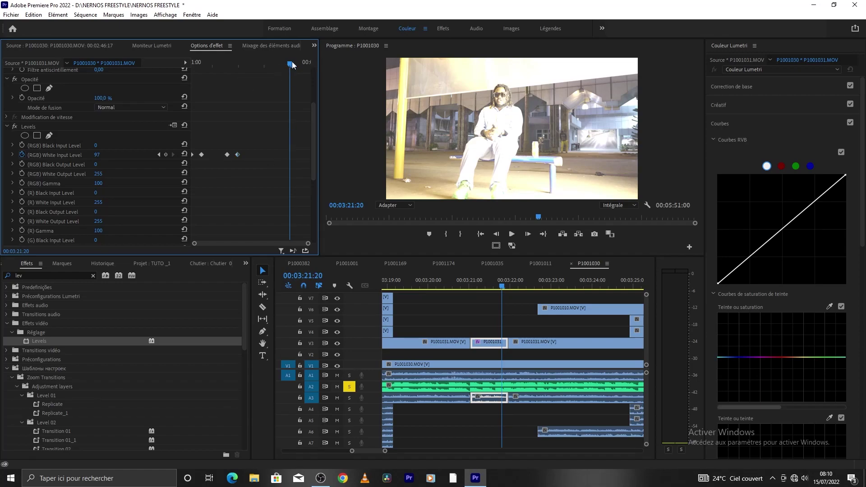
left_click_drag(291, 59, 222, 63)
key("space")
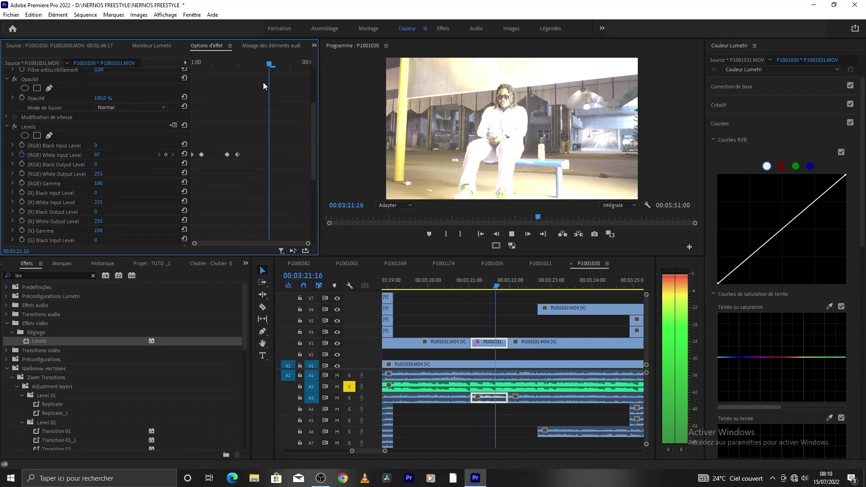
key("space")
left_click_drag(223, 86, 277, 137)
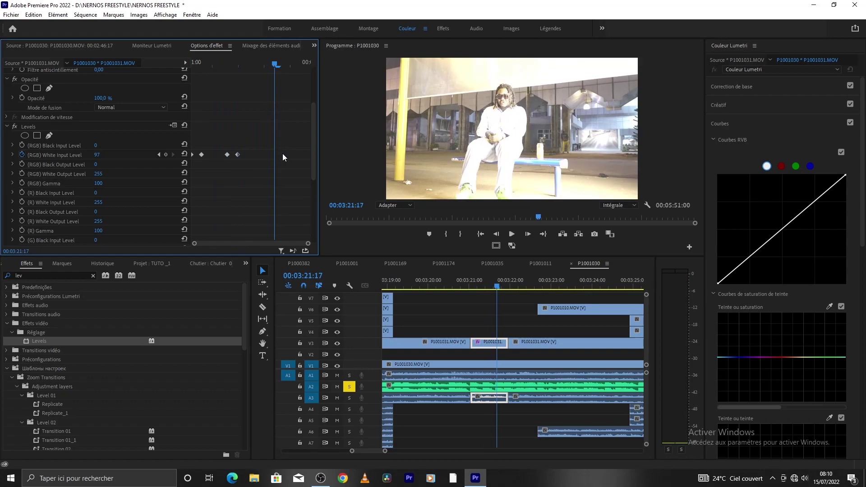
key("ctrl+v")
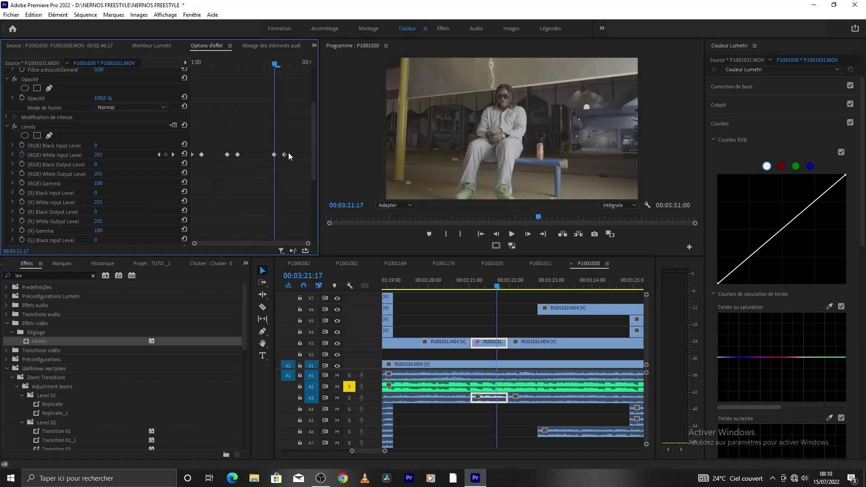
Play back the flashes and return to the start of the short P1001031.MOV piece at 00:03:21:01
key("j")
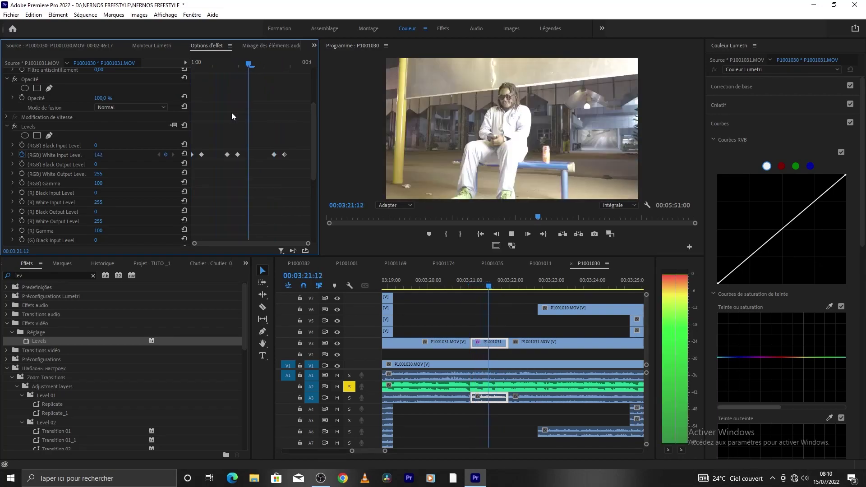
key("space")
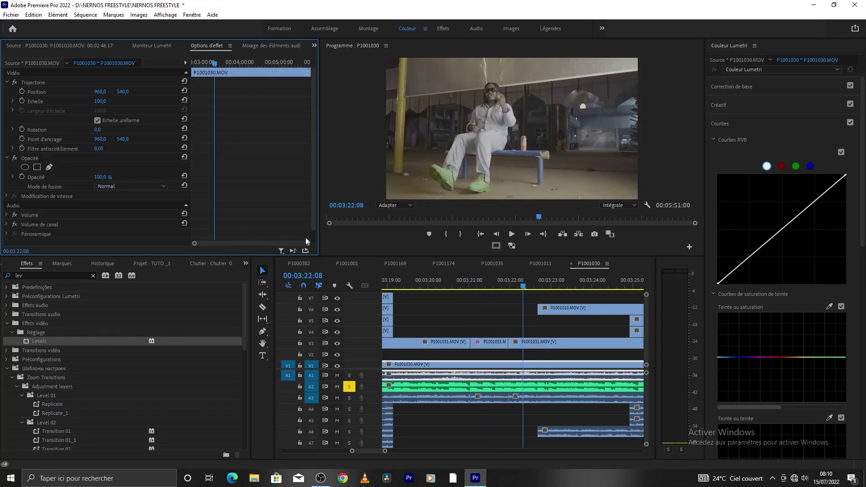
key("Up")
key("Up")
Play through the short P1001031.MOV piece and paste the copied pair of (RGB) White Input Level keyframes at 00:03:21:22
left_click(489, 342)
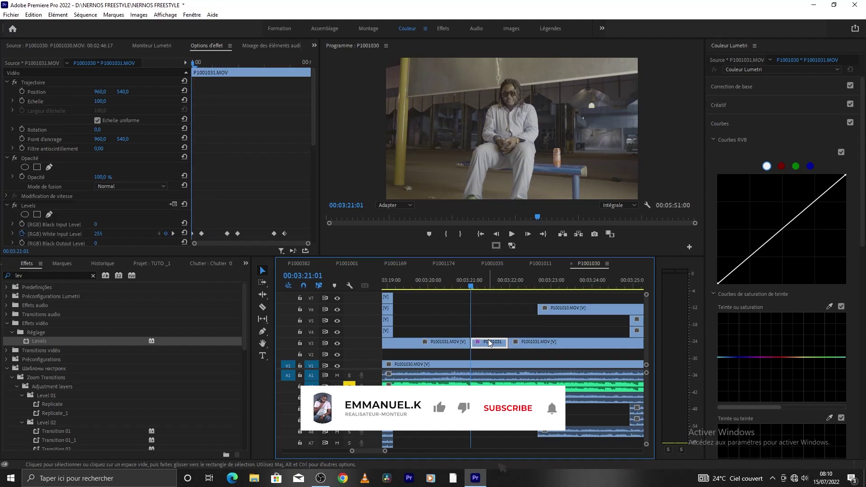
scroll(279, 174, "down", 3)
key("space")
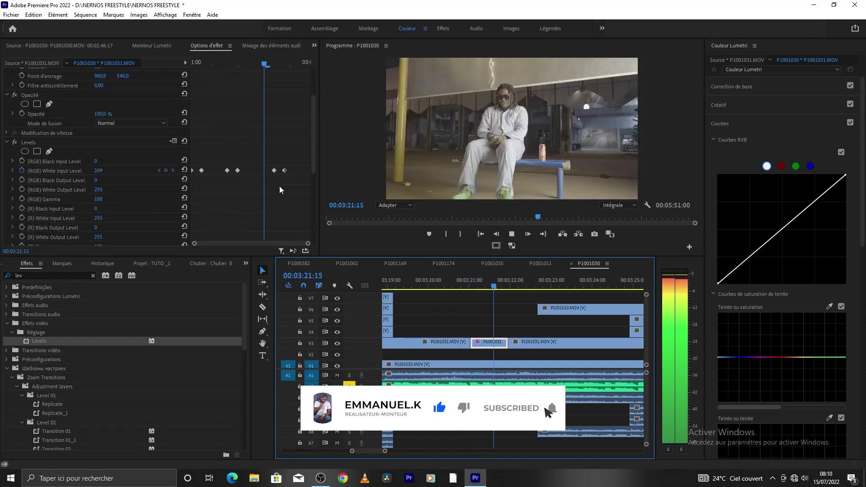
left_click_drag(305, 60, 204, 106)
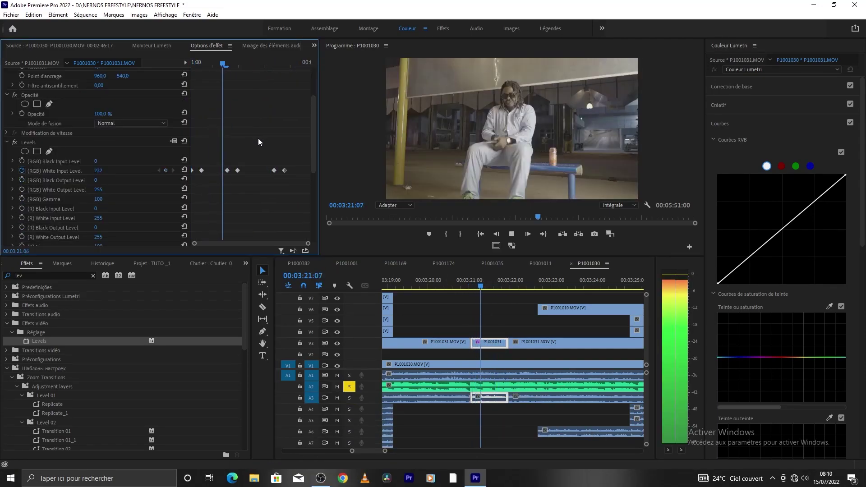
left_click_drag(282, 63, 209, 99)
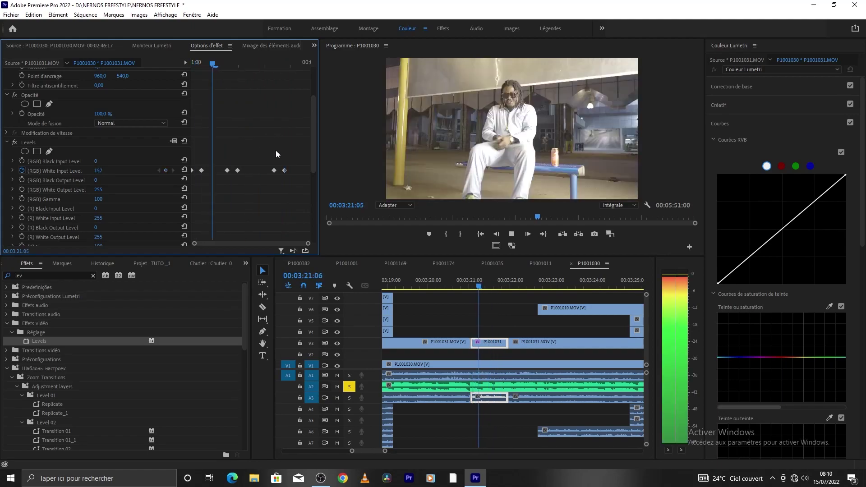
key("space")
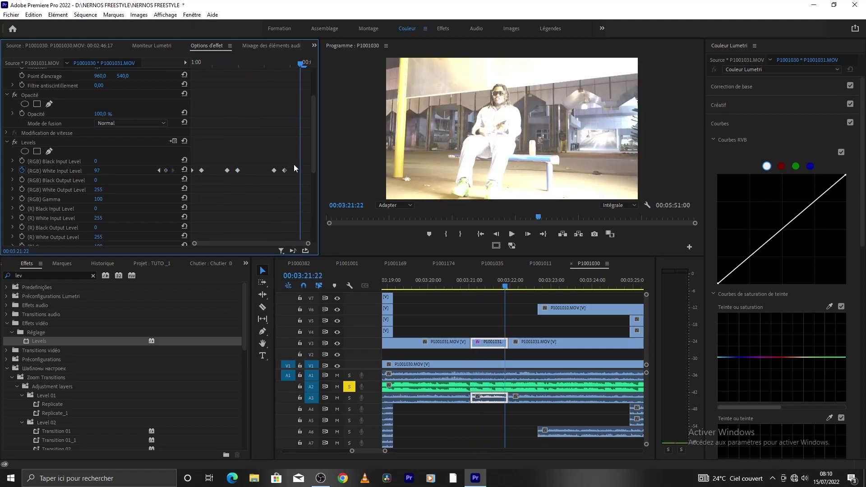
Replay the short P1001031.MOV piece and the clips around it several times to review the complete flash effect
left_click_drag(302, 58, 175, 128)
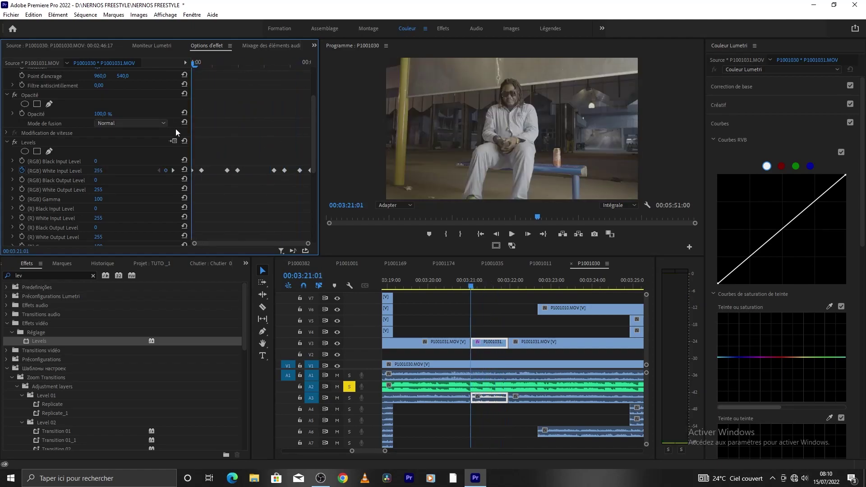
key("space")
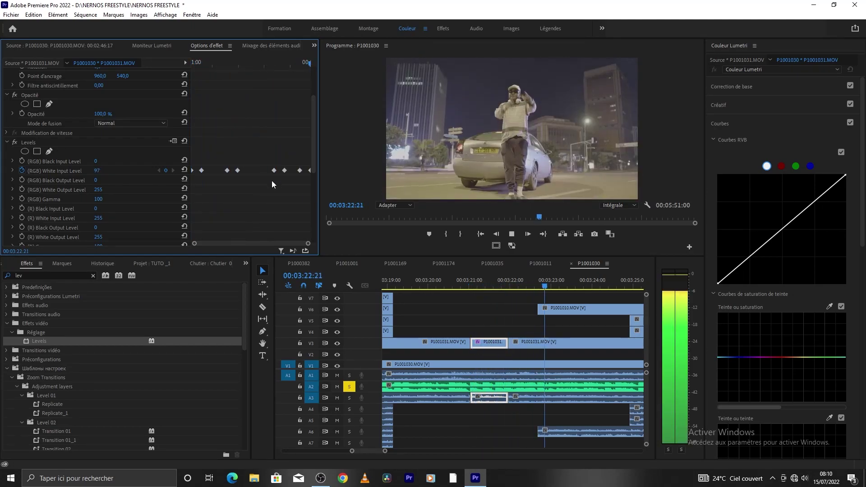
left_click(483, 363)
key("space")
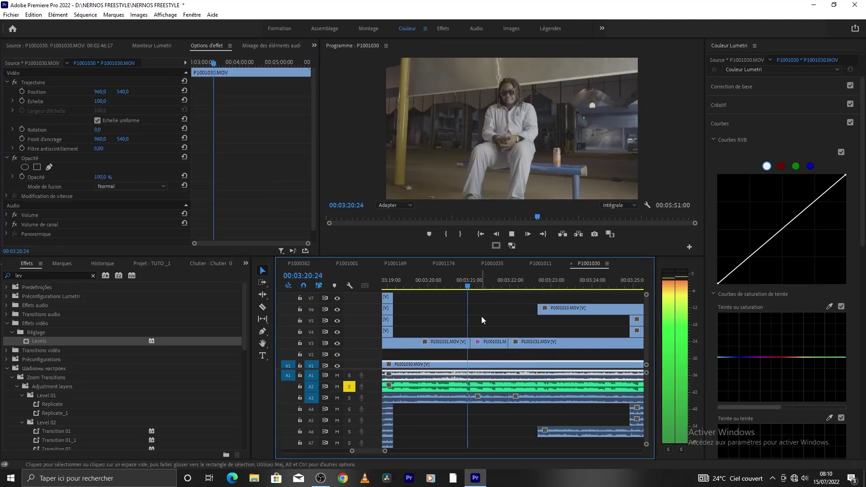
key("space")
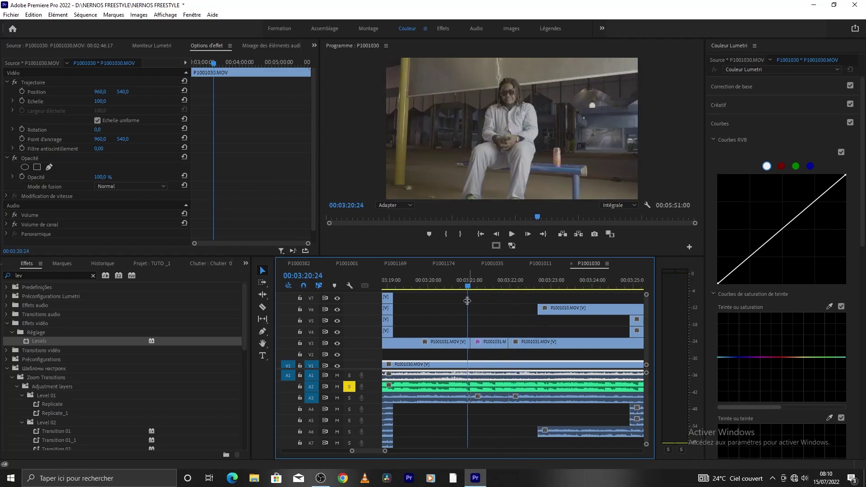
key("space")
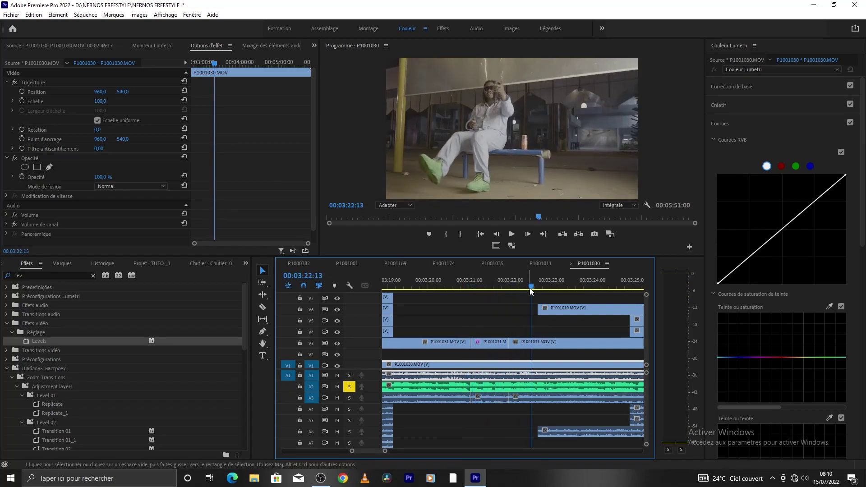
left_click_drag(529, 288, 444, 316)
key("space")
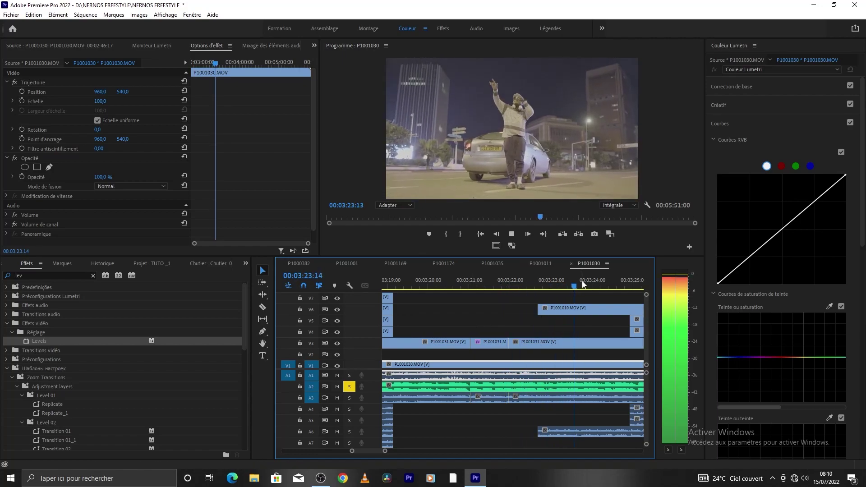
left_click_drag(582, 285, 464, 321)
key("space")
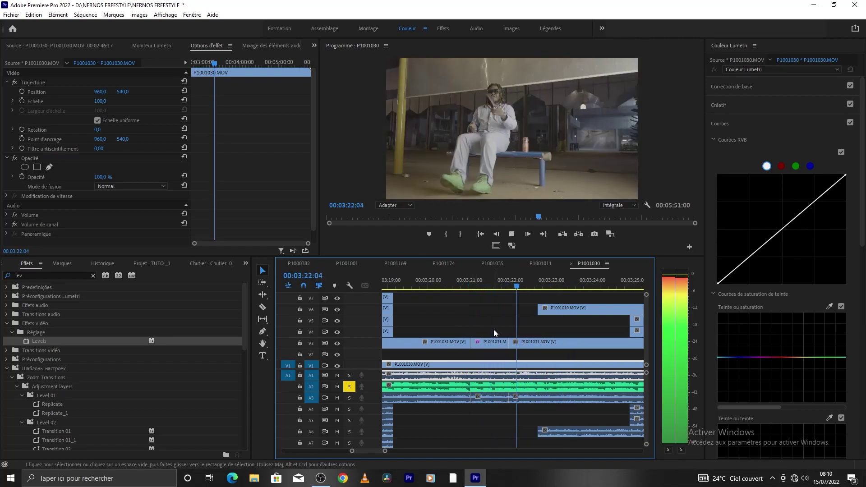
Replay the short P1001031.MOV piece from about 00:03:20:20 several times to check its repeating white flash
left_click(573, 286)
left_click_drag(573, 285, 463, 287)
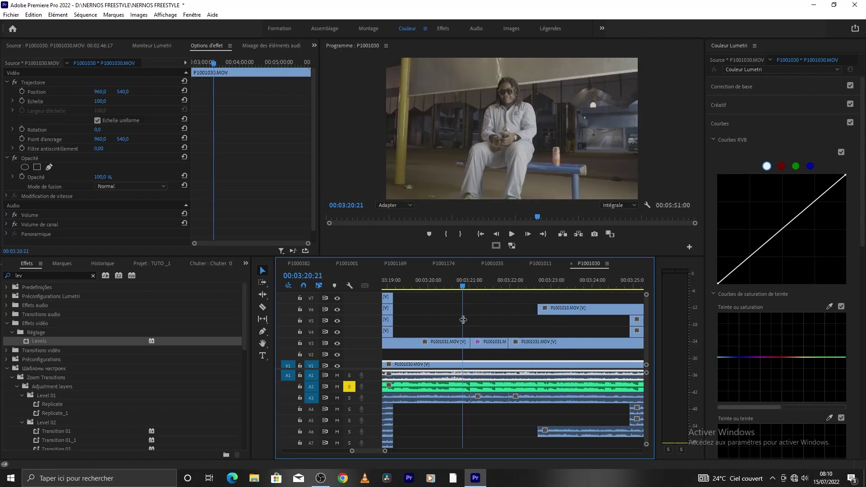
key("space")
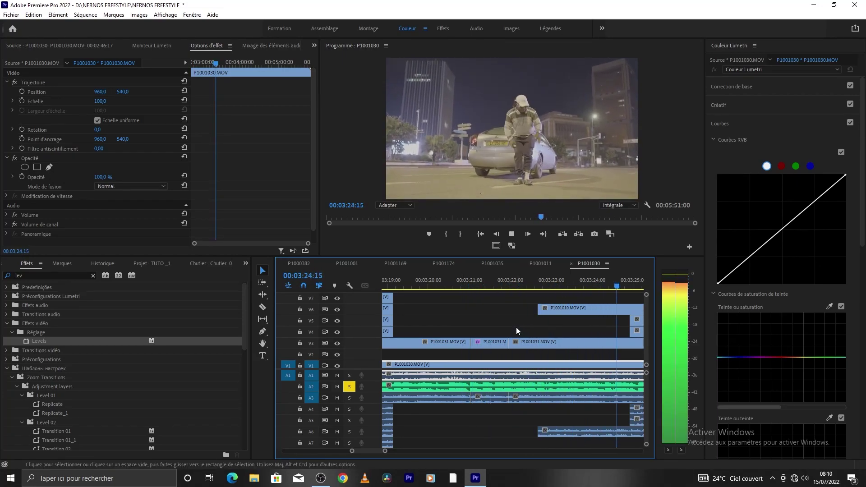
left_click(442, 286)
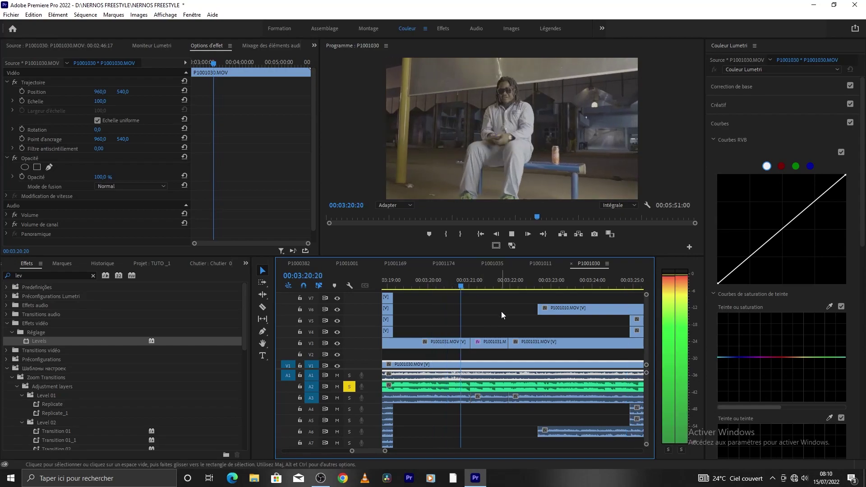
key("space")
left_click_drag(508, 279, 458, 301)
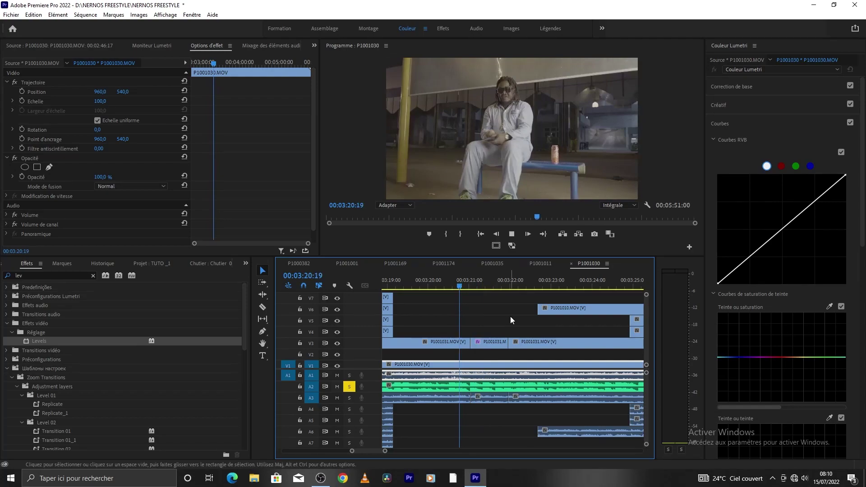
key("space")
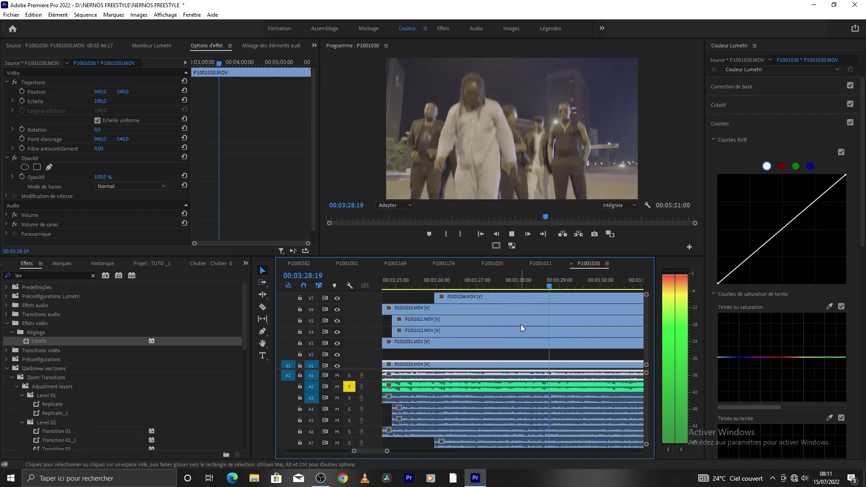
Review the group shots between about 00:03:26 and 00:03:29 several times
key("space")
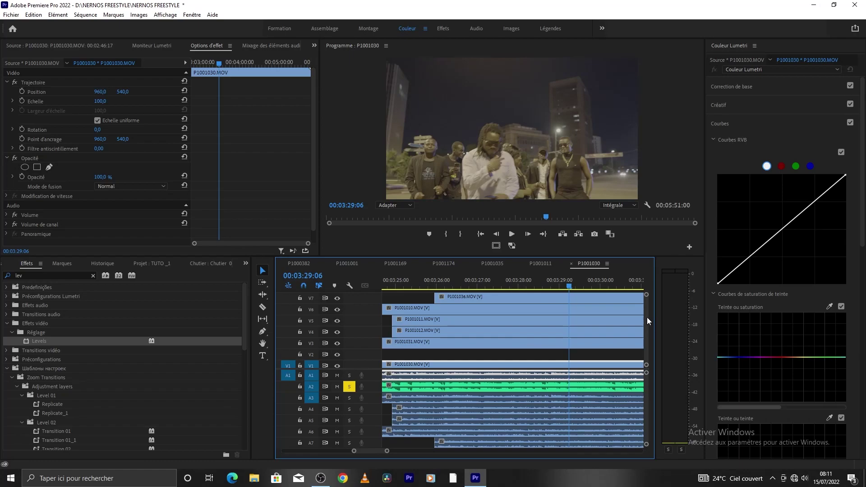
scroll(646, 317, "up", 2)
left_click_drag(570, 281, 488, 282)
key("space")
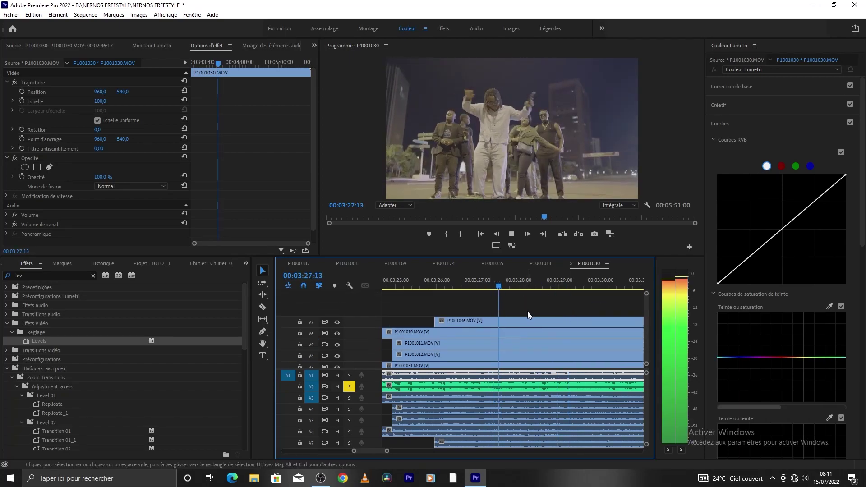
key("space")
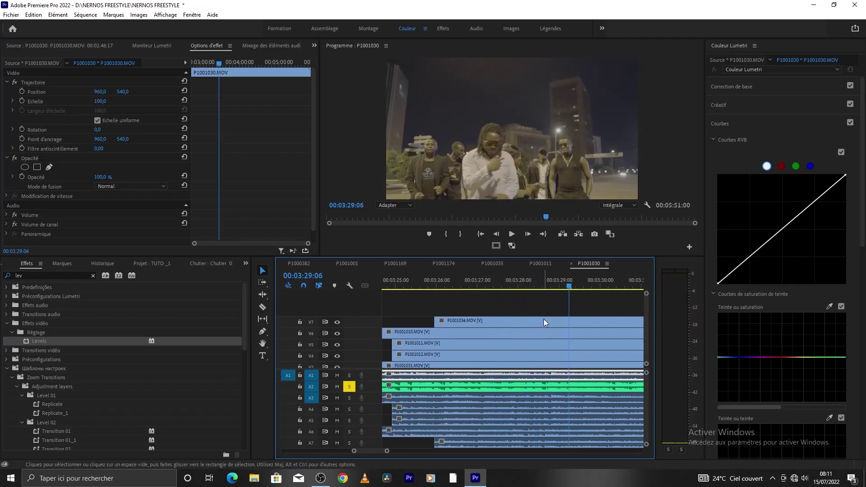
left_click_drag(563, 285, 517, 312)
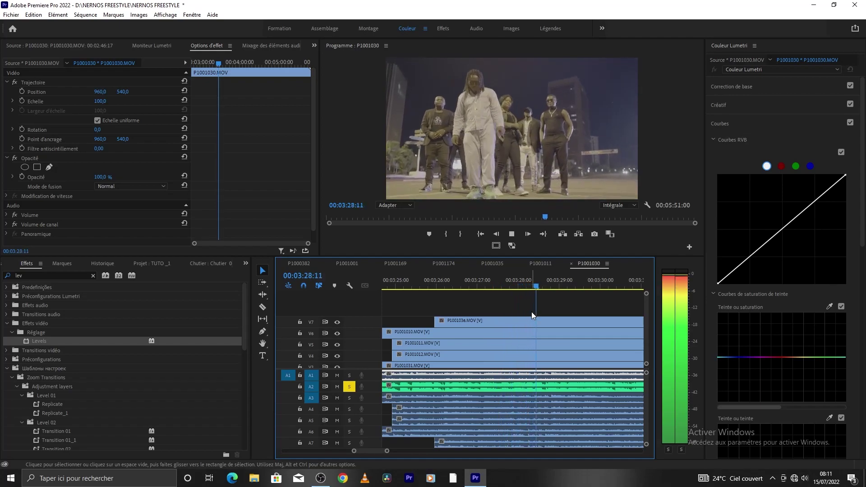
key("space")
left_click_drag(568, 290, 457, 316)
Play the edit from 00:03:03:11 through the stacked clips to about 00:03:20
left_click_drag(386, 450, 431, 447)
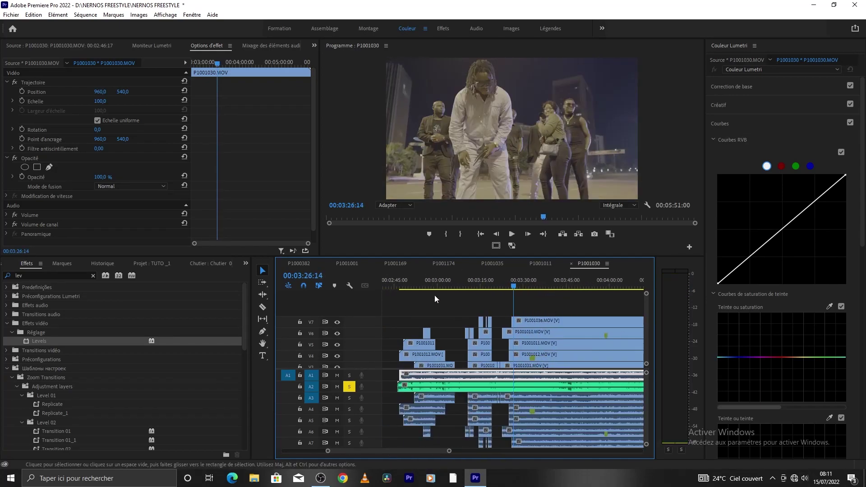
left_click_drag(435, 288, 447, 282)
key("=")
key("=")
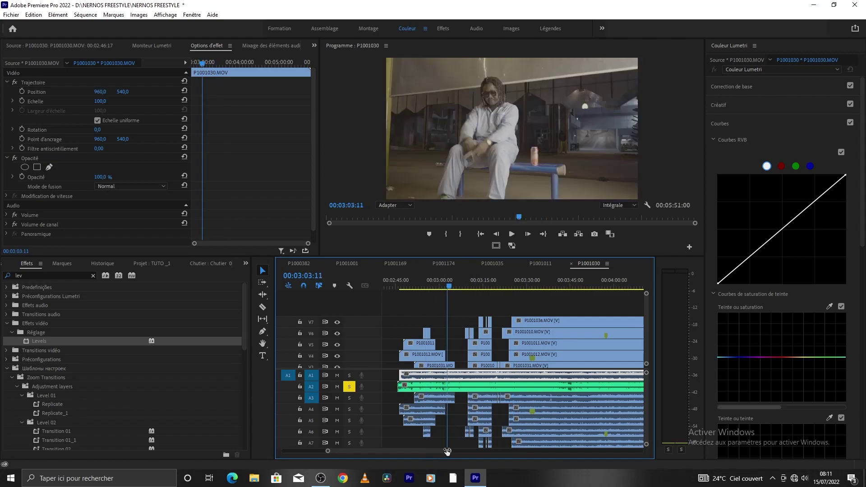
key("space")
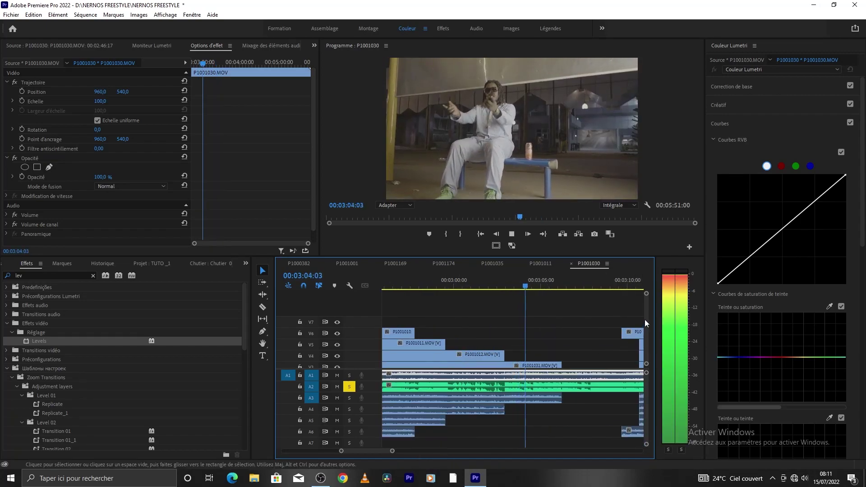
scroll(645, 311, "down", 2)
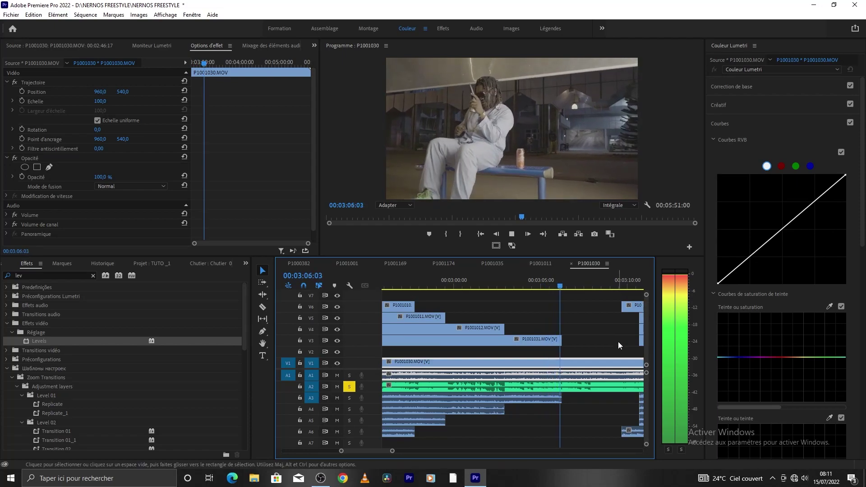
left_click_drag(392, 451, 405, 451)
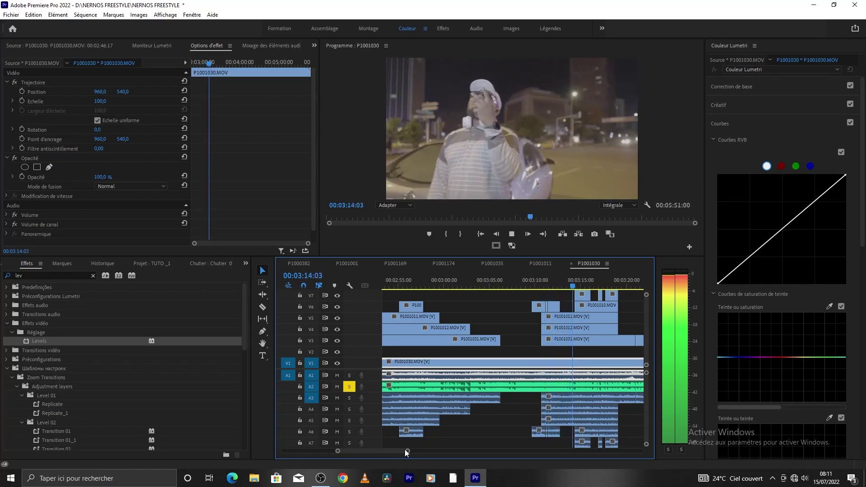
left_click_drag(404, 450, 418, 450)
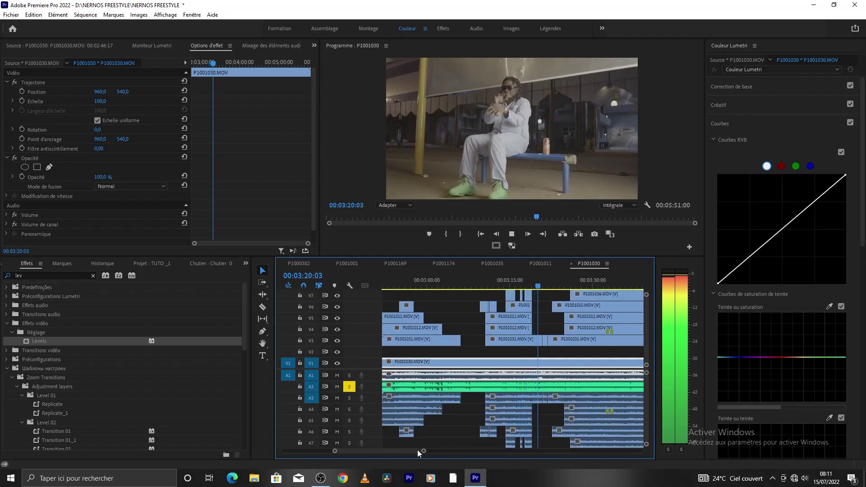
key("space")
Play from just before the short flashing P1001031.MOV piece on to the group shots at about 00:03:29
key("=")
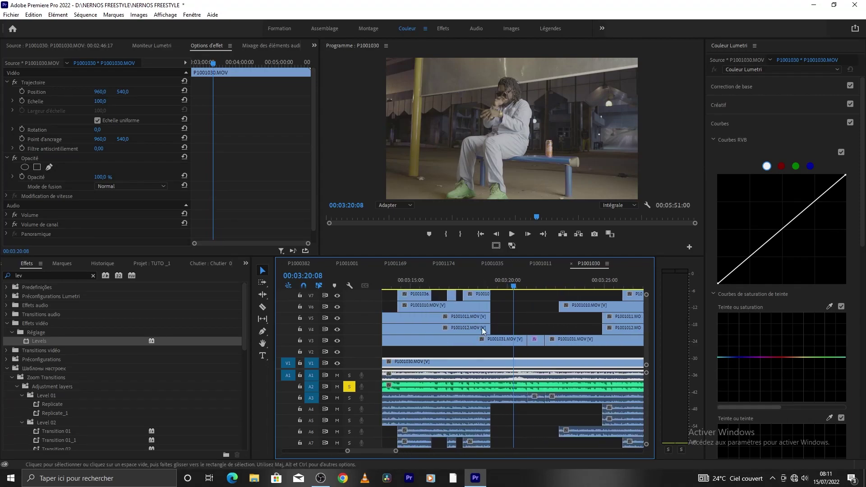
left_click_drag(511, 281, 489, 286)
key("space")
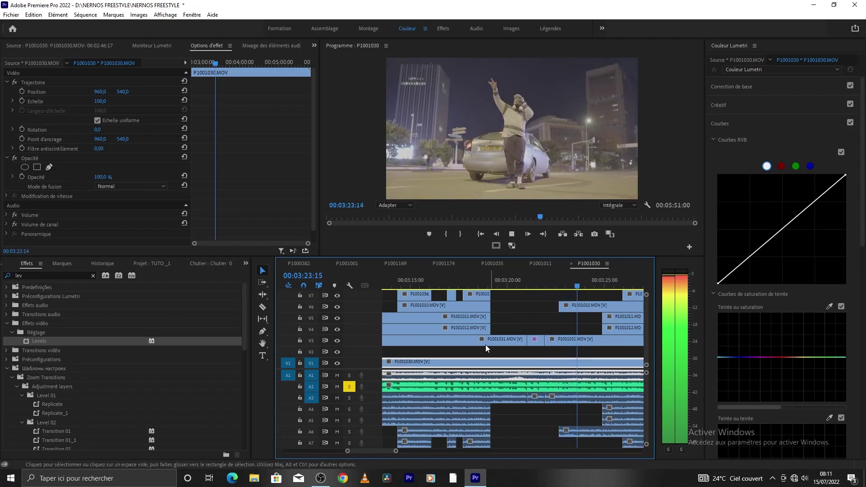
scroll(397, 452, "down", 2)
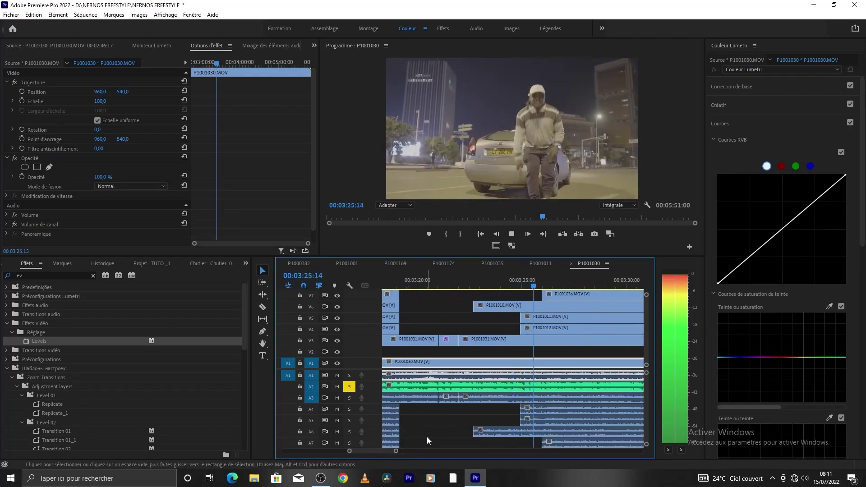
left_click_drag(401, 452, 417, 447)
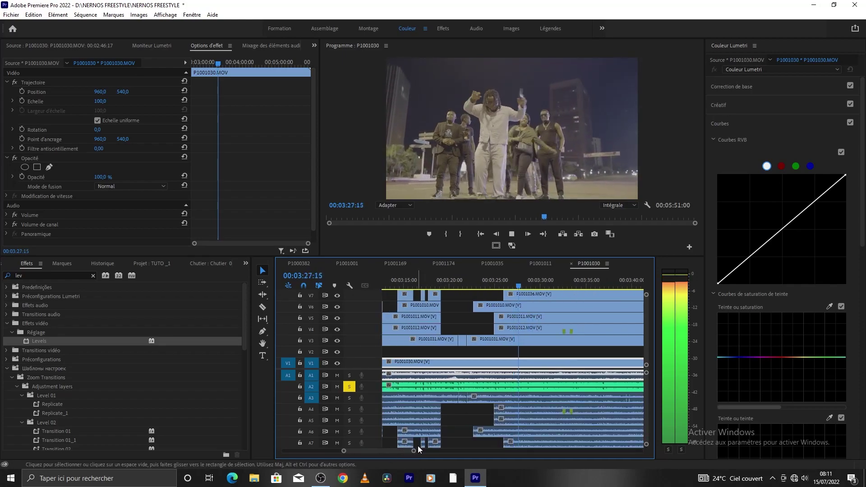
key("space")
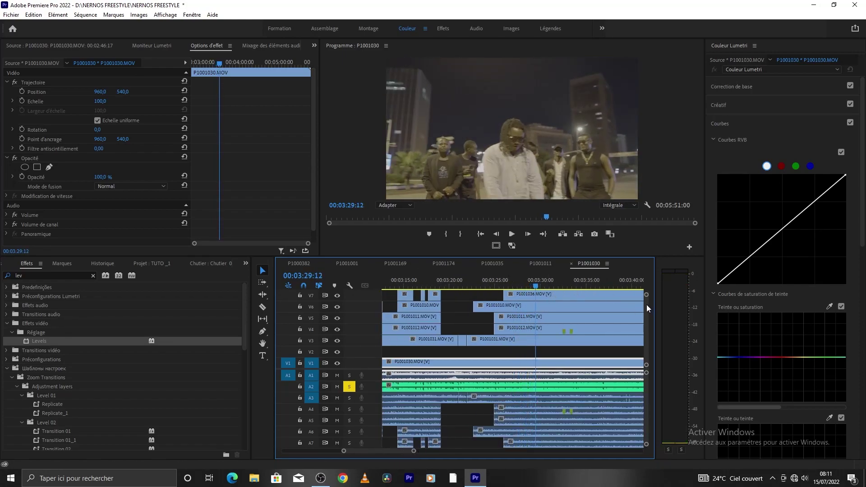
Cut the P1001036.MOV clip on V7 into consecutive single-frame pieces from 00:03:30:21 to about 00:03:31:18, and play back the cut stretch
scroll(645, 305, "up", 2)
left_click(516, 283)
key("space")
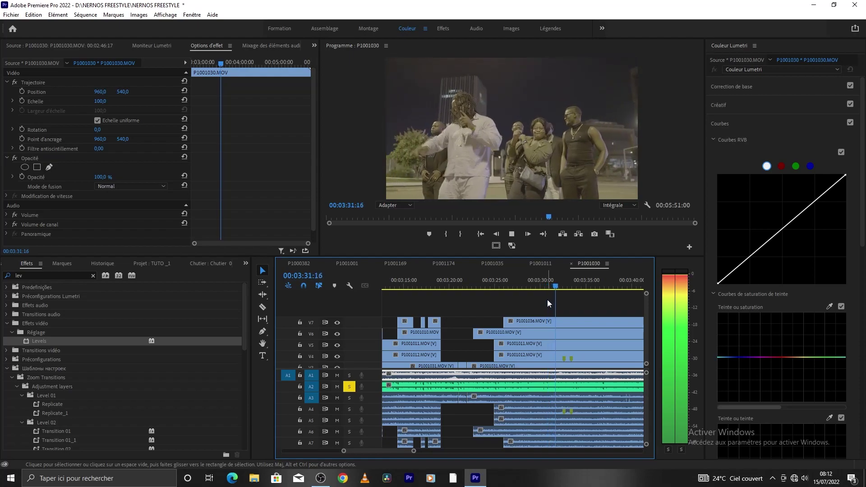
left_click(535, 286)
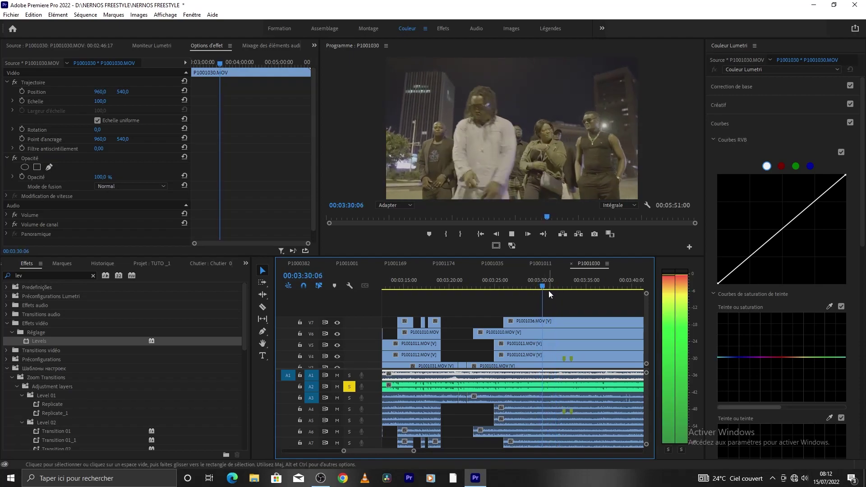
key("space")
left_click(548, 324)
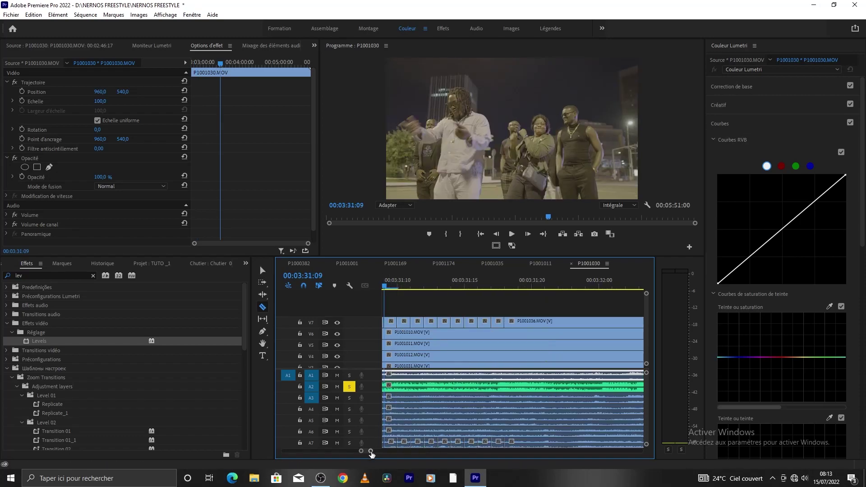
left_click_drag(371, 452, 390, 451)
key("space")
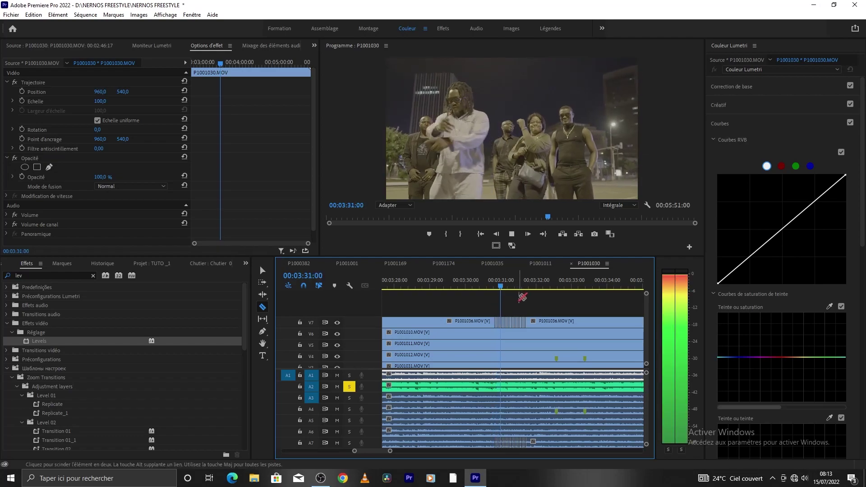
key("space")
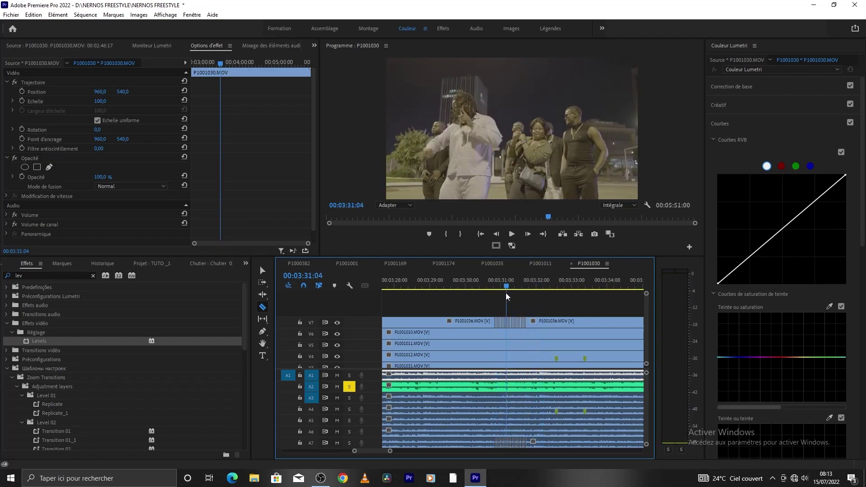
Split the P1001010.MOV clip on V6 at both ends of the single-frame stretch above and delete the middle piece
left_click_drag(390, 451, 377, 450)
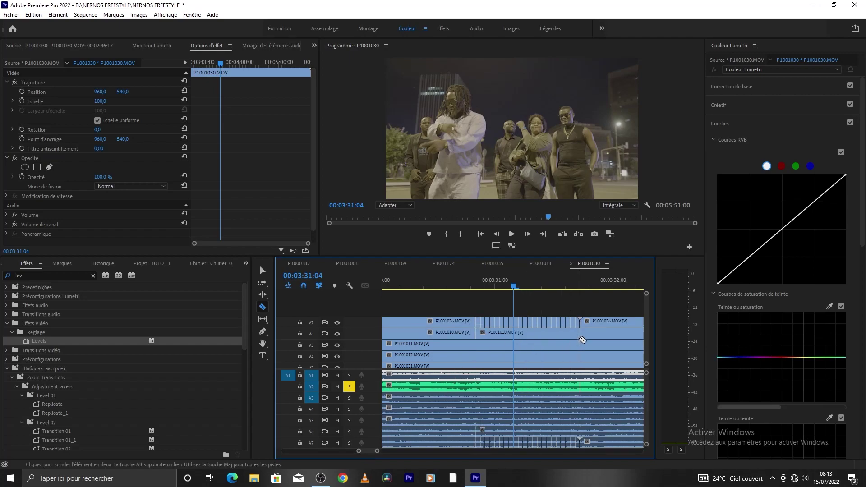
key("v")
left_click(519, 330)
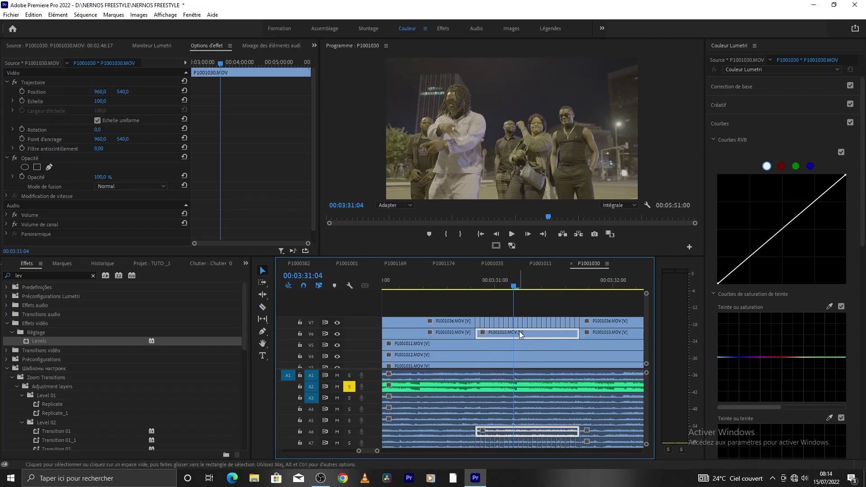
key("Delete")
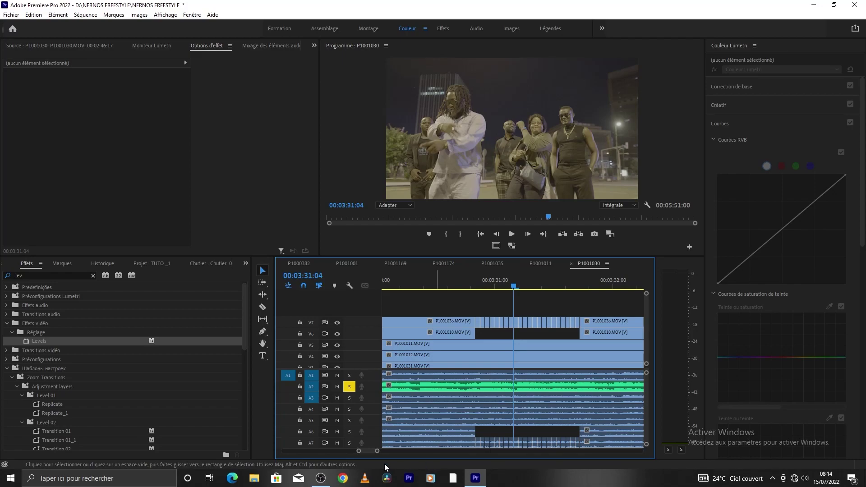
Delete every other single-frame P1001036.MOV piece on V7 from 00:03:30:22 to about 00:03:31:15, leaving one-frame gaps
left_click_drag(377, 451, 373, 451)
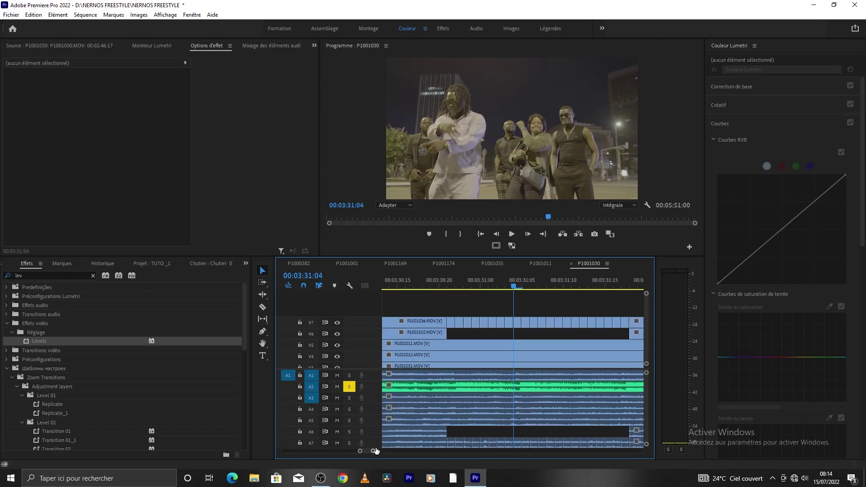
left_click(447, 288)
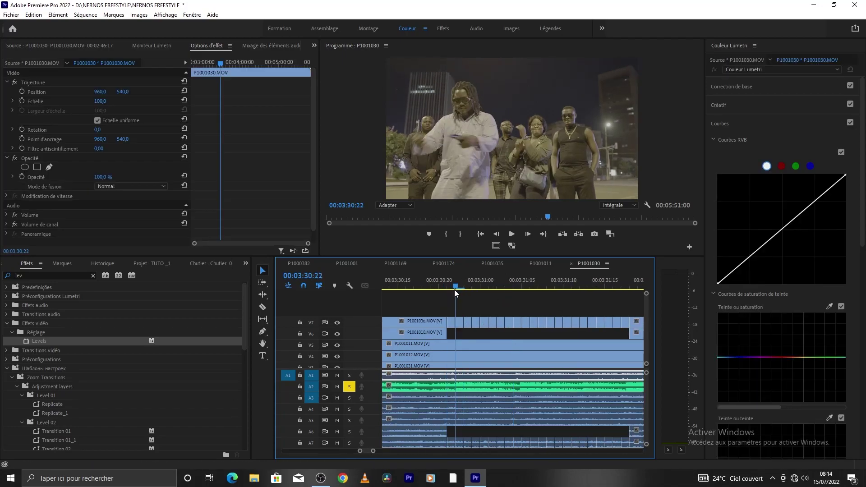
left_click(460, 322)
left_click_drag(460, 322, 558, 323)
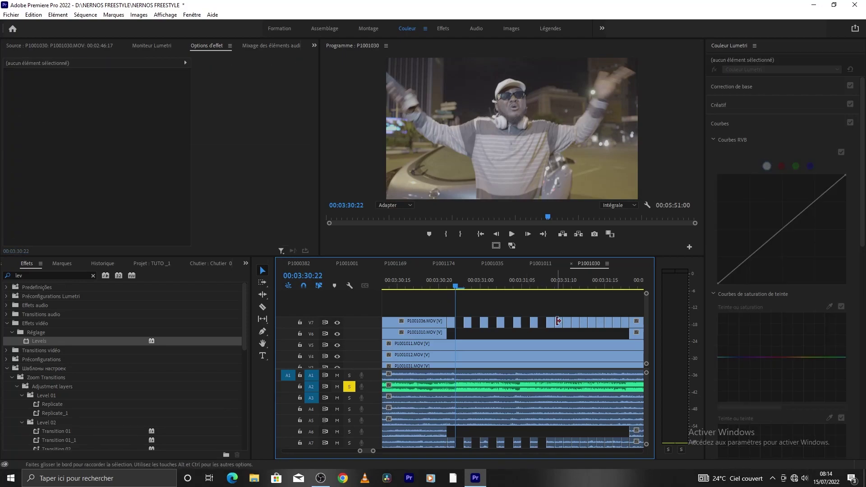
left_click(574, 323)
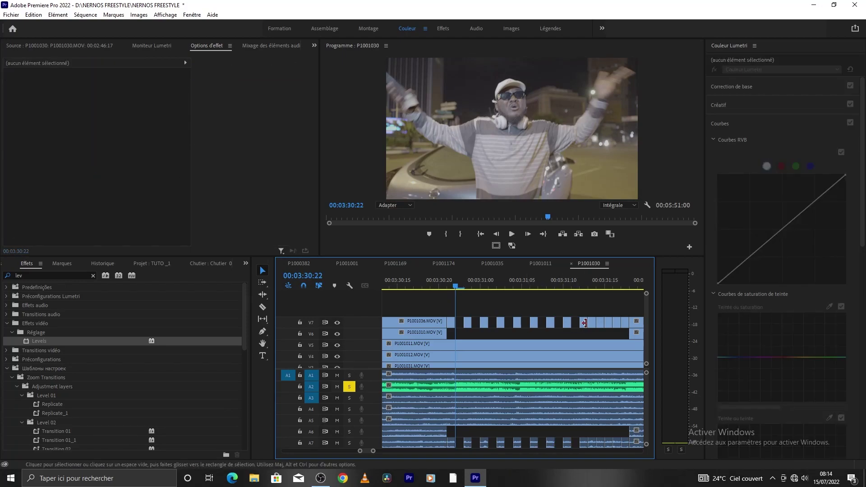
left_click(608, 320)
Play back the alternating single-frame stretch around 00:03:31 a few times to review the flicker between shots
left_click(415, 286)
key("space")
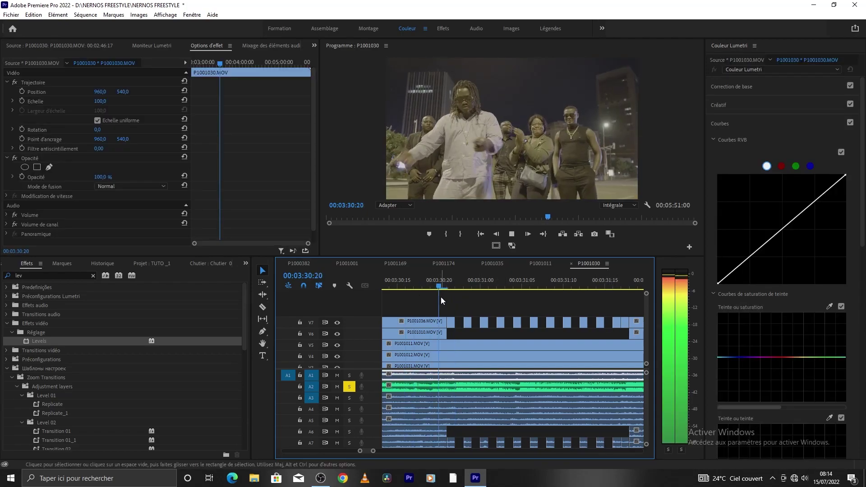
left_click_drag(631, 280, 423, 315)
key("space")
key("space")
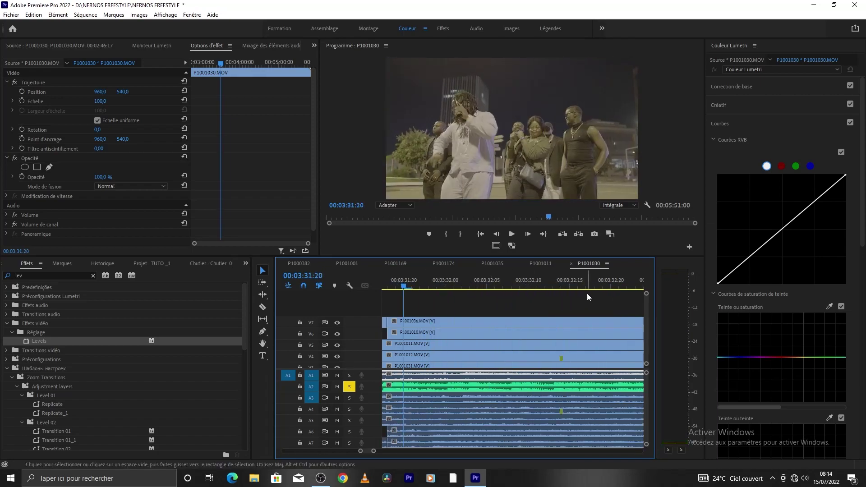
left_click_drag(374, 452, 393, 451)
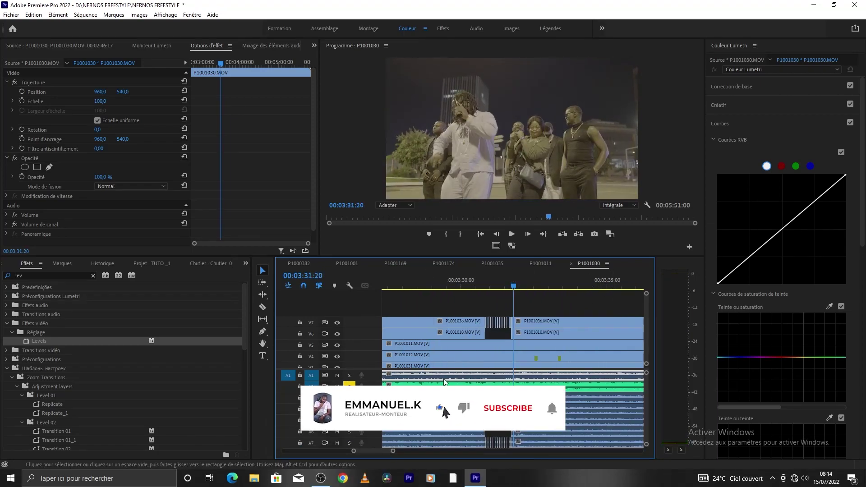
Play back the single-frame flicker once more from just before its first cut near 00:03:30:21
left_click_drag(513, 287, 477, 288)
key("space")
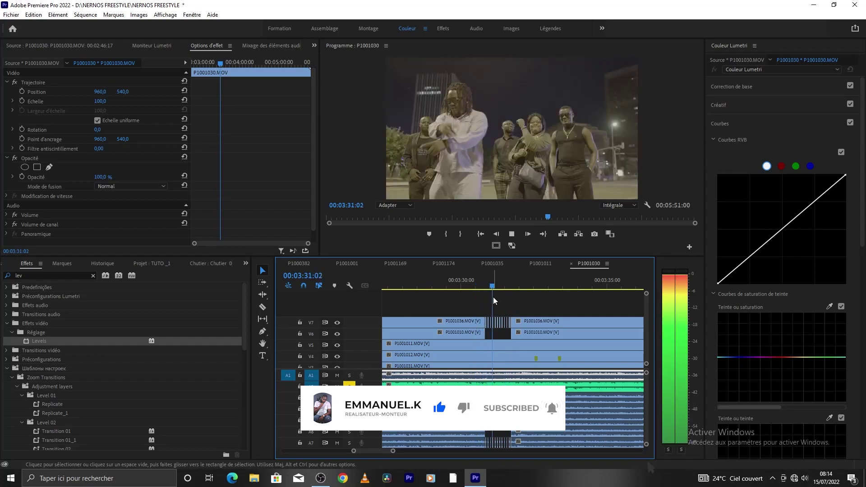
key("space")
Copy a single-frame P1001036.MOV piece from V7 down to V6 without its audio and extend it across the whole gap there
left_click_drag(392, 453, 377, 451)
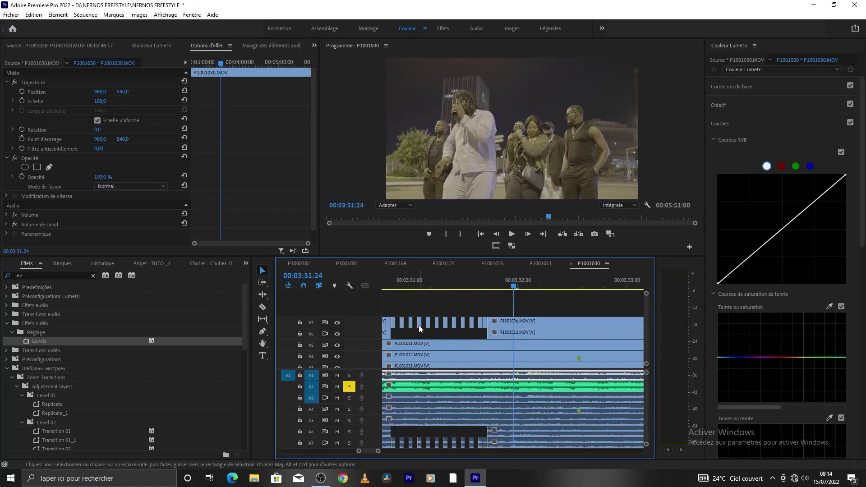
left_click_drag(419, 326, 388, 335)
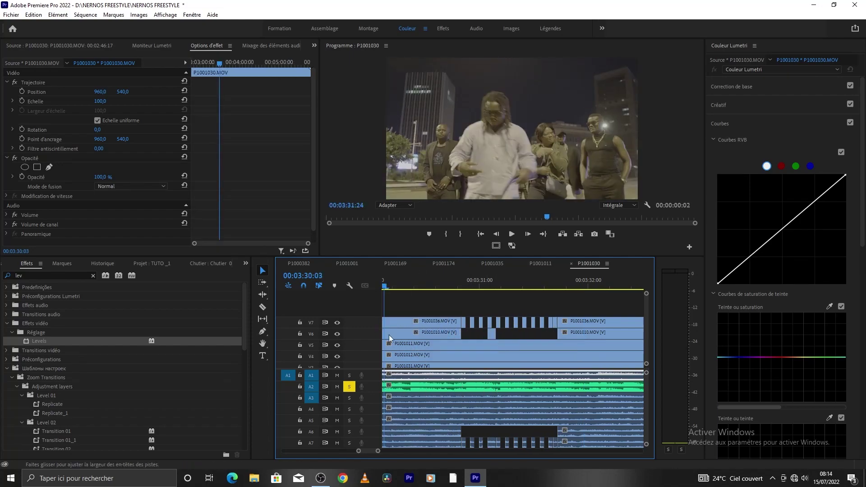
mouse_move(487, 333)
left_mouse_down()
mouse_move(466, 334)
mouse_move(484, 346)
left_mouse_up()
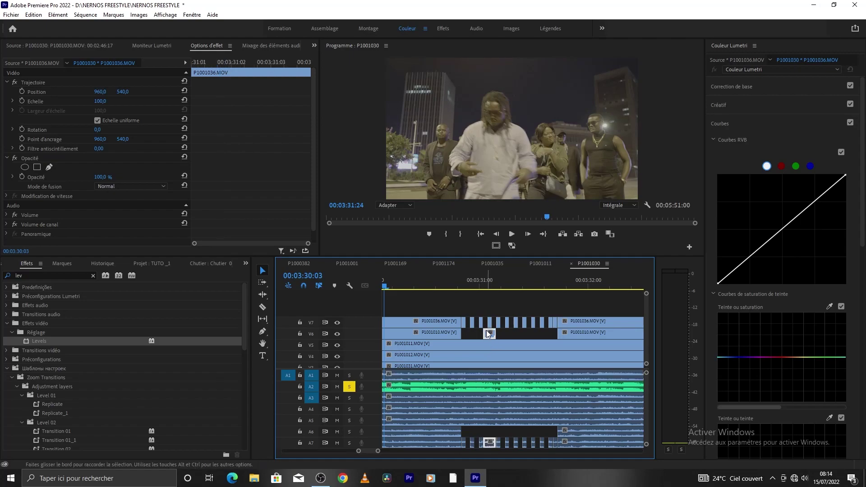
key("Delete")
left_click(489, 323)
left_click_drag(489, 324, 488, 332)
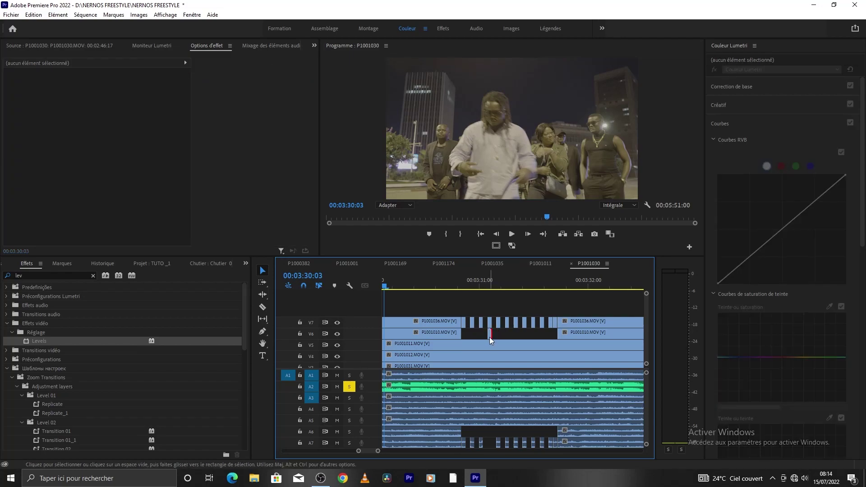
key("Delete")
left_click_drag(490, 324, 565, 331)
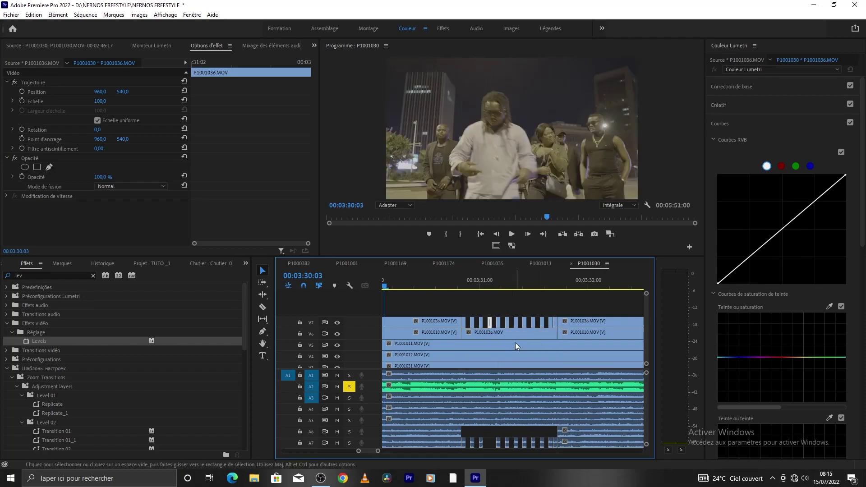
Set the speed of the P1001036.MOV filler clip on V6 to 80% and play back the flicker stretch
right_click(511, 334)
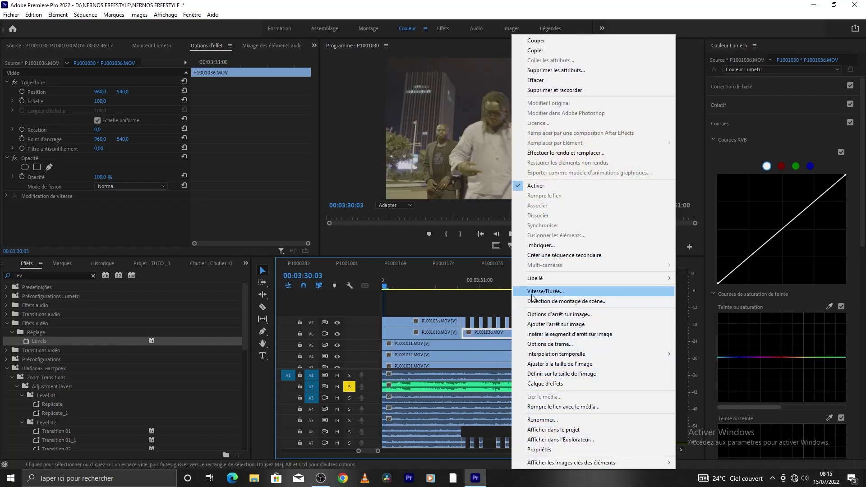
left_click(518, 289)
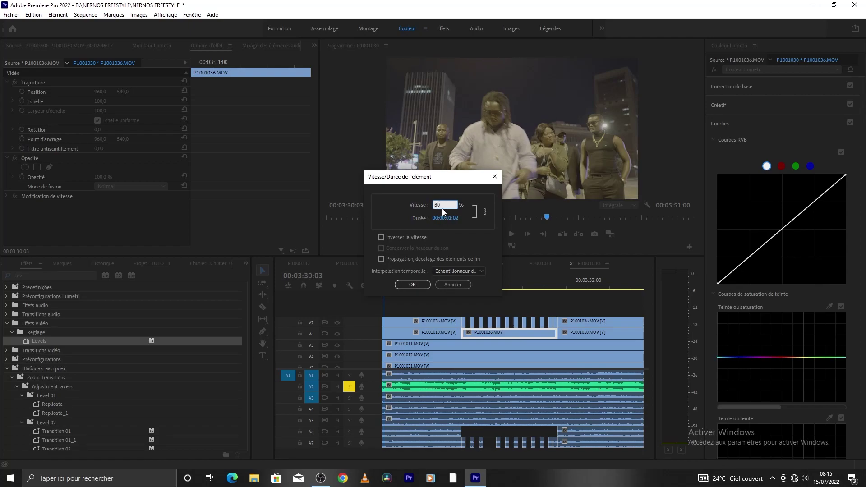
type("80")
left_click(412, 284)
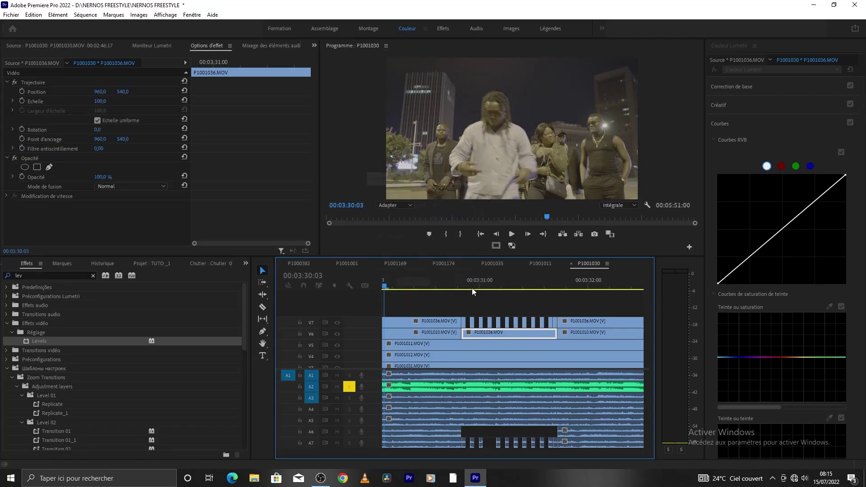
key("space")
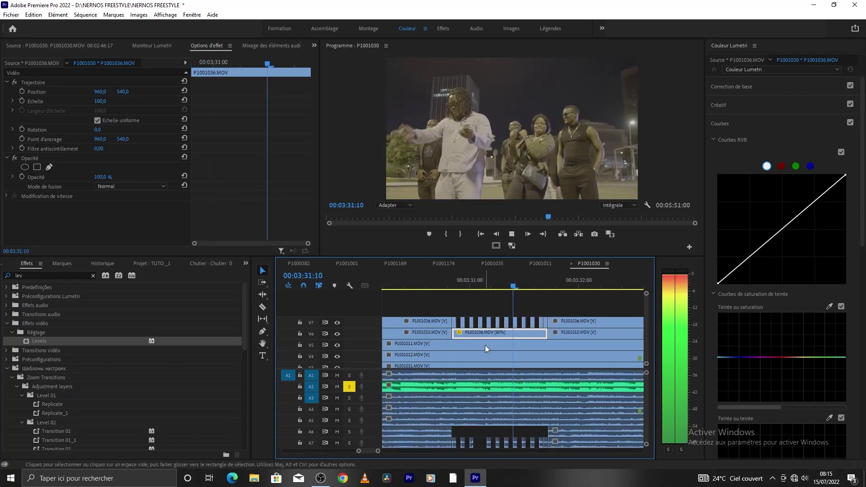
left_click_drag(567, 289, 453, 310)
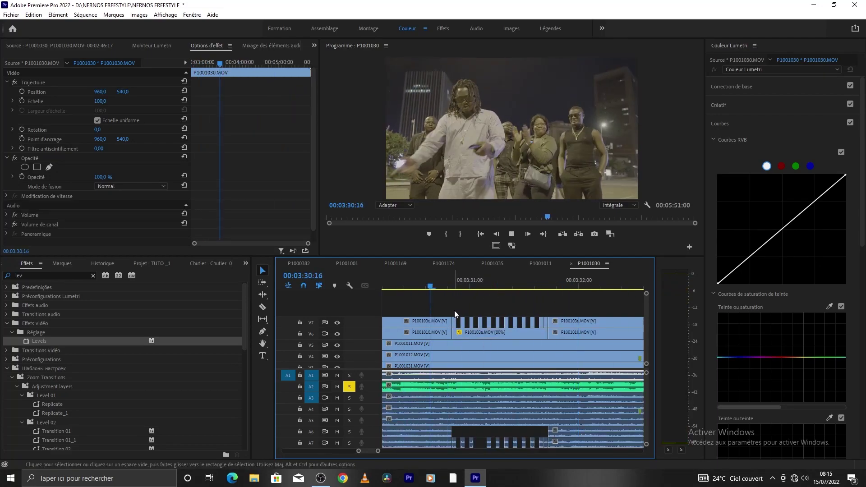
left_click(425, 285)
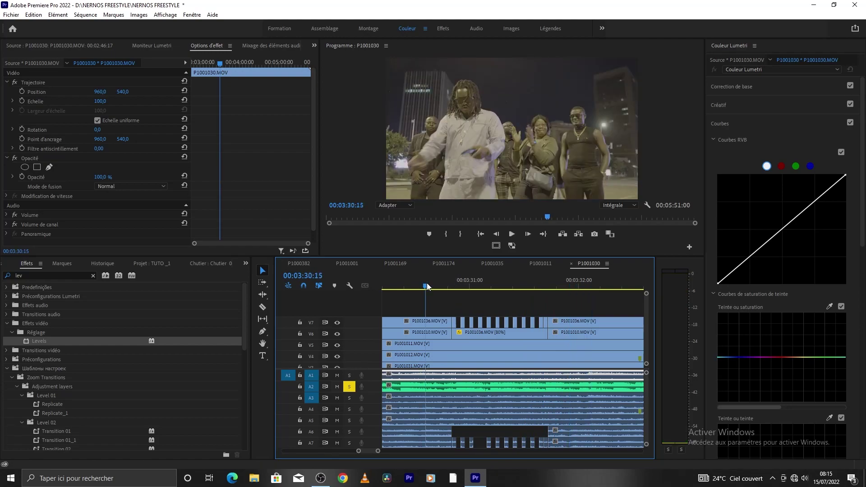
left_click(429, 283)
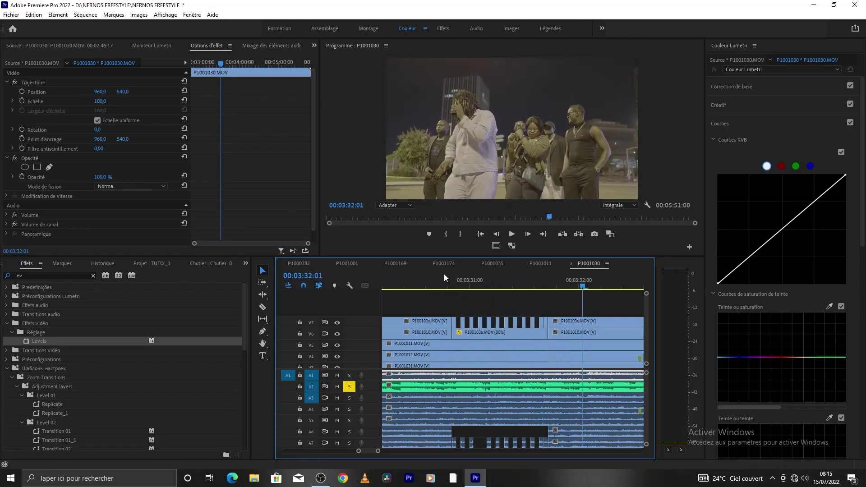
left_click(439, 287)
Set the speed of the P1001036.MOV filler clip on V6 to 75%
left_click(469, 332)
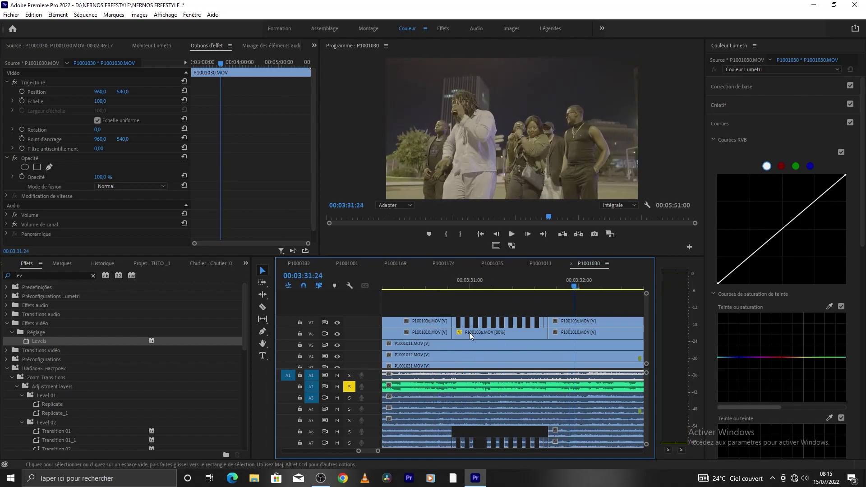
right_click(473, 332)
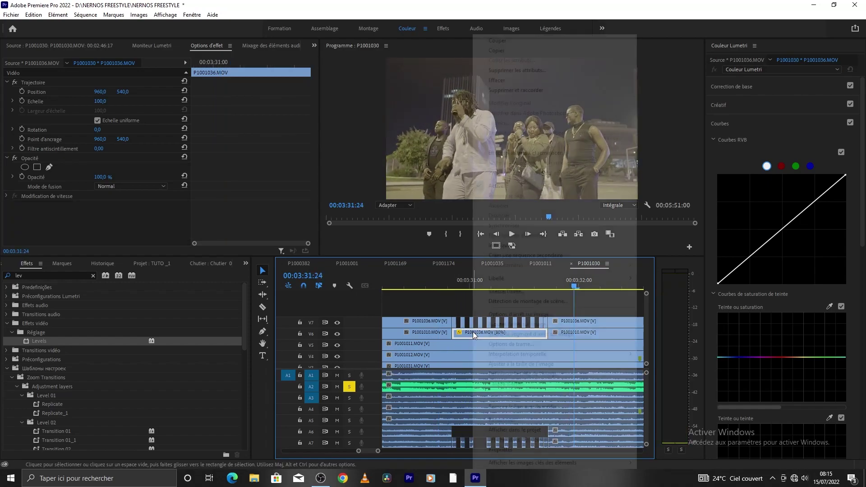
left_click(503, 291)
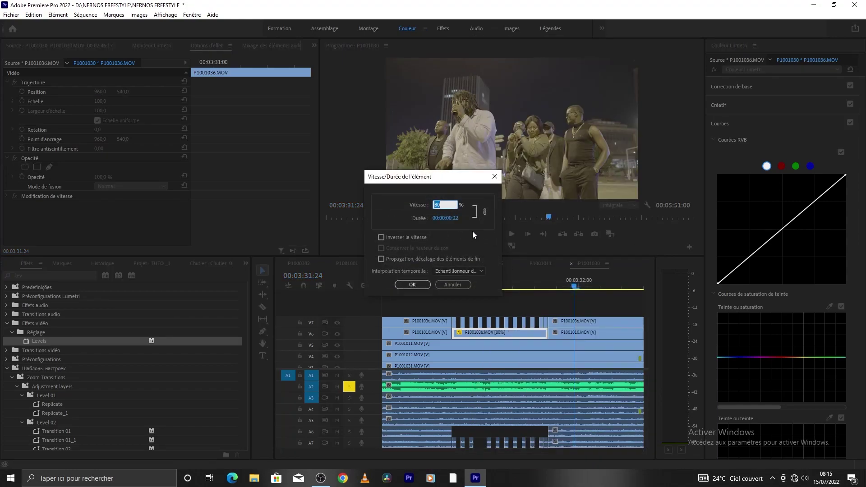
type("75")
left_click(423, 286)
Play back the flicker stretch around 00:03:31 and the footage after it to review the slowed filler clip
left_click_drag(437, 287, 448, 291)
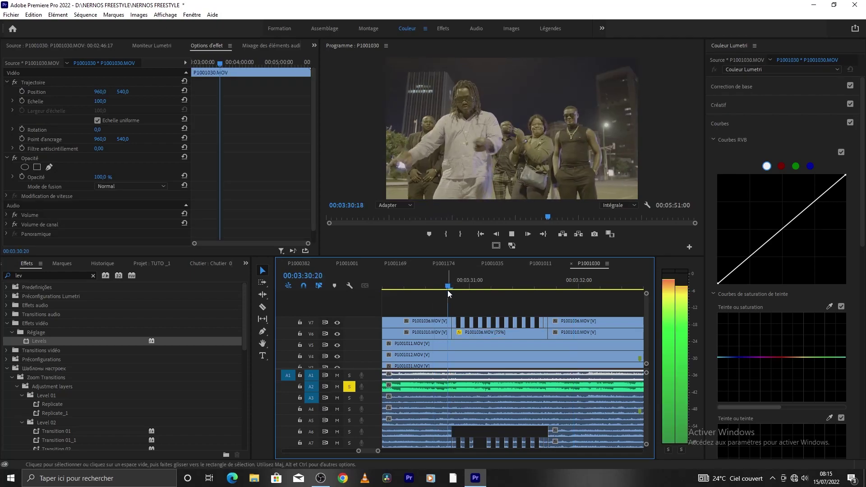
left_click(431, 281)
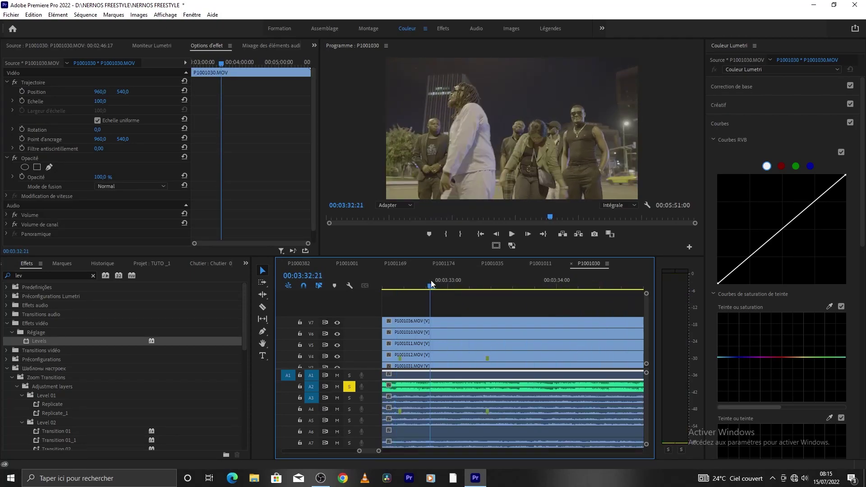
key("minus")
key("minus")
key("minus")
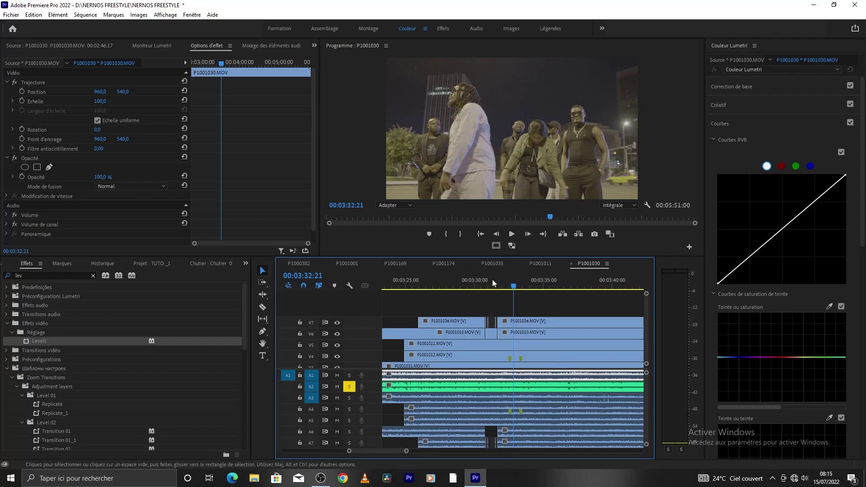
left_click(475, 284)
key("space")
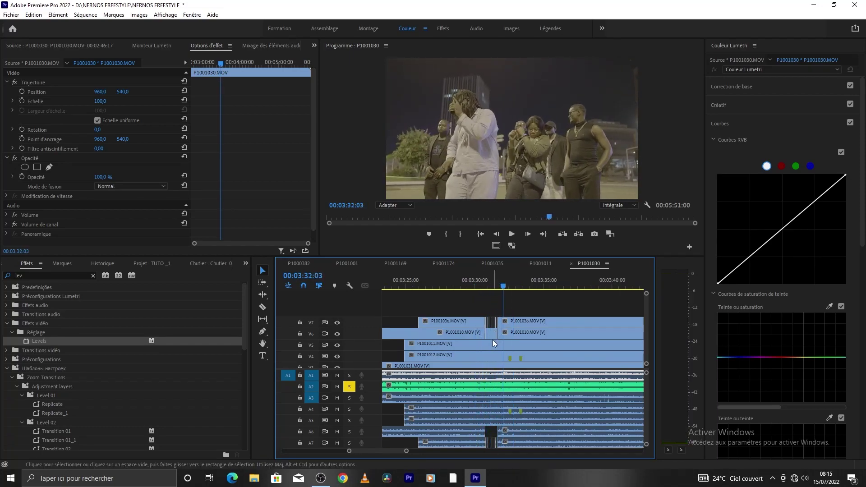
key("space")
left_click_drag(404, 451, 393, 451)
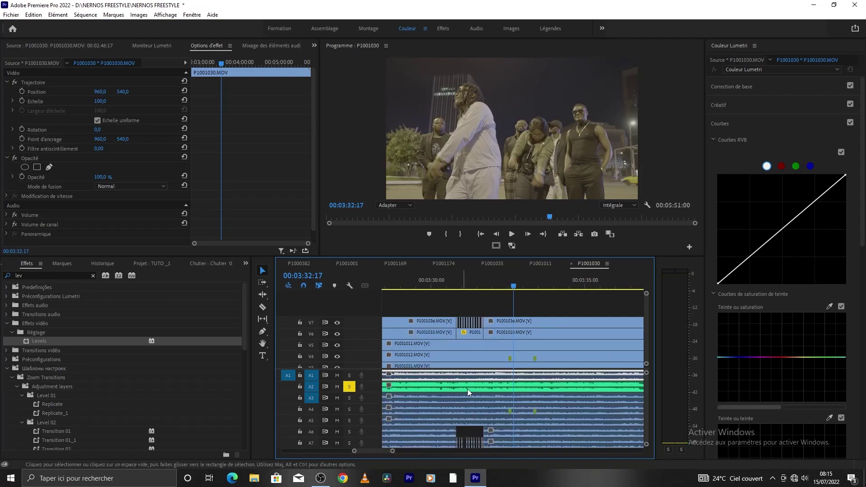
key("space")
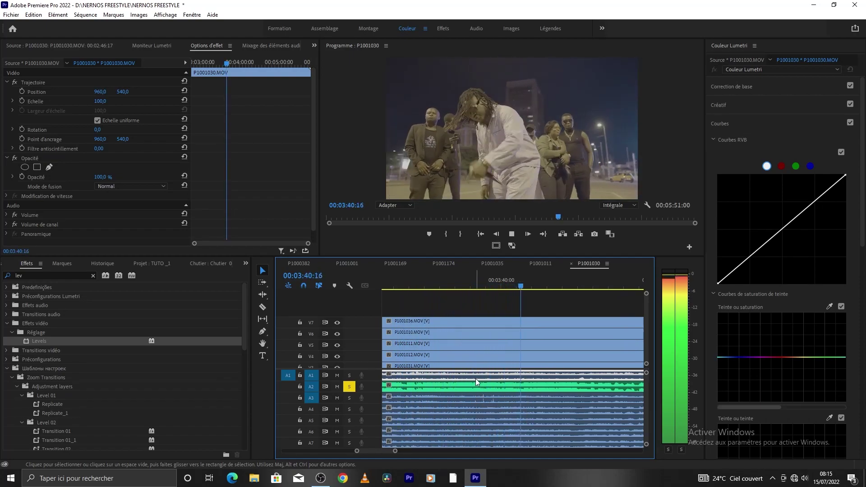
Play back the seated shot around 00:03:04 to find the moment for the next effect
left_click_drag(396, 451, 422, 450)
left_click(424, 285)
key("space")
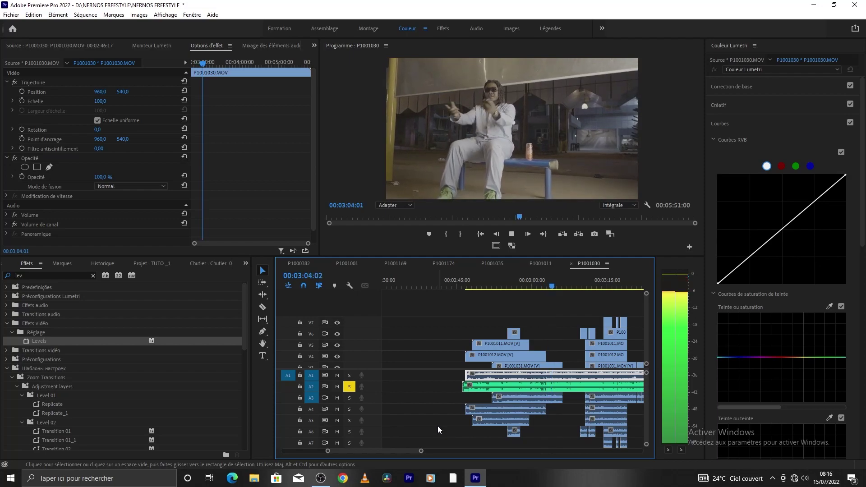
key("space")
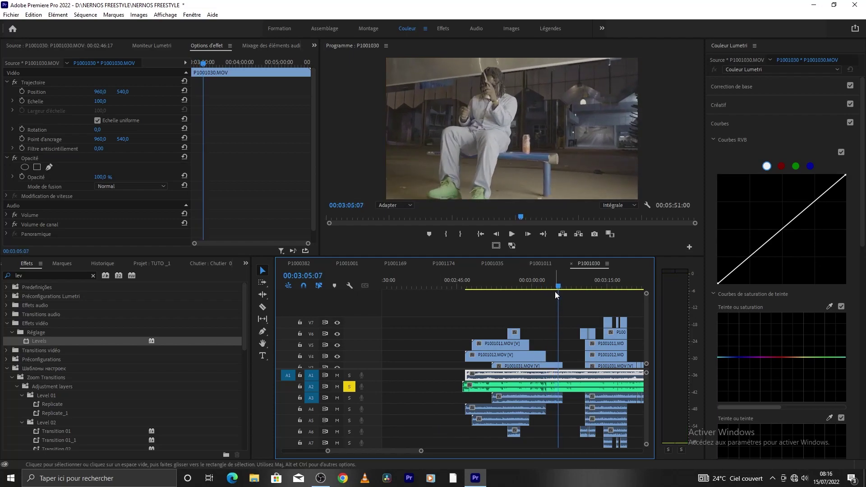
left_click(551, 288)
key("space")
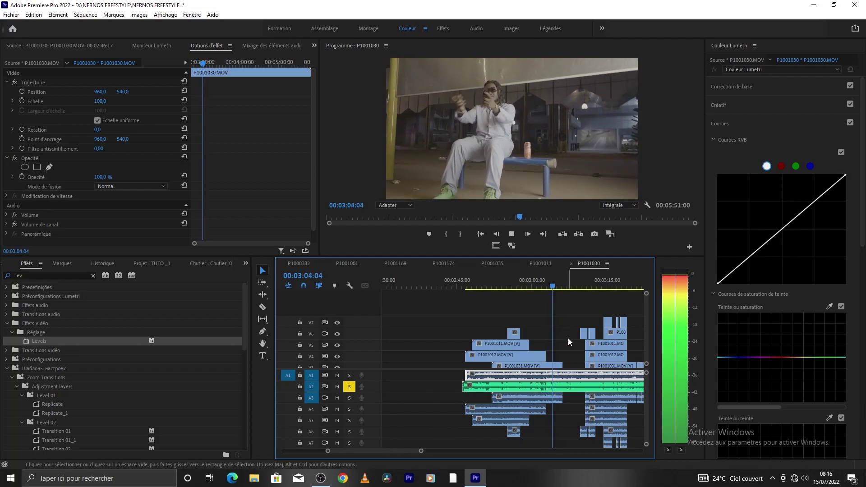
key("space")
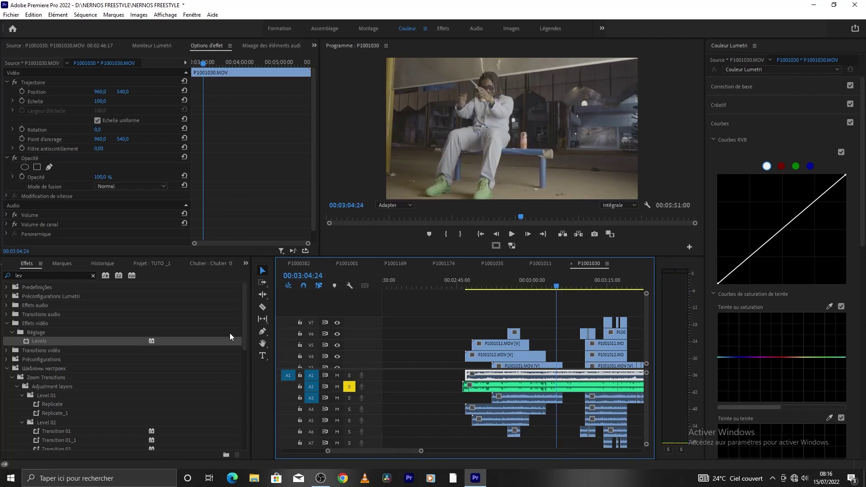
Create an adjustment layer in the TUTO _1 project at 1920 × 1080, 25 fps, with square pixels
left_click(152, 264)
scroll(240, 304, "down", 5)
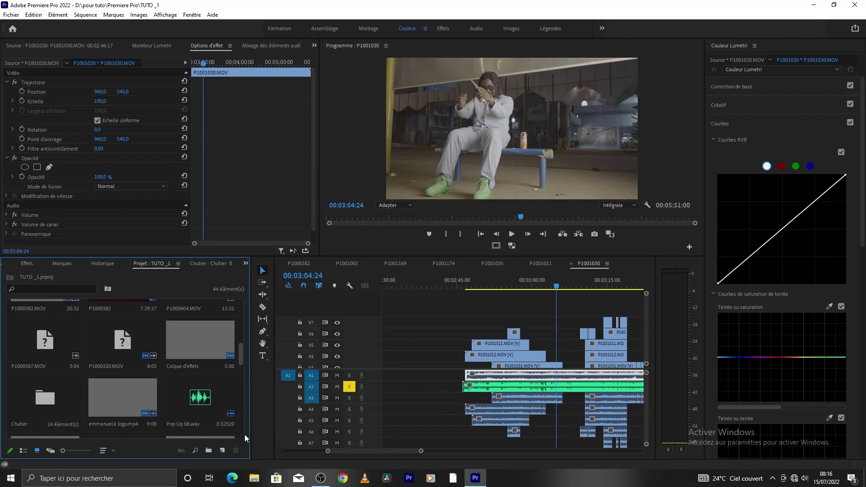
left_click(222, 450)
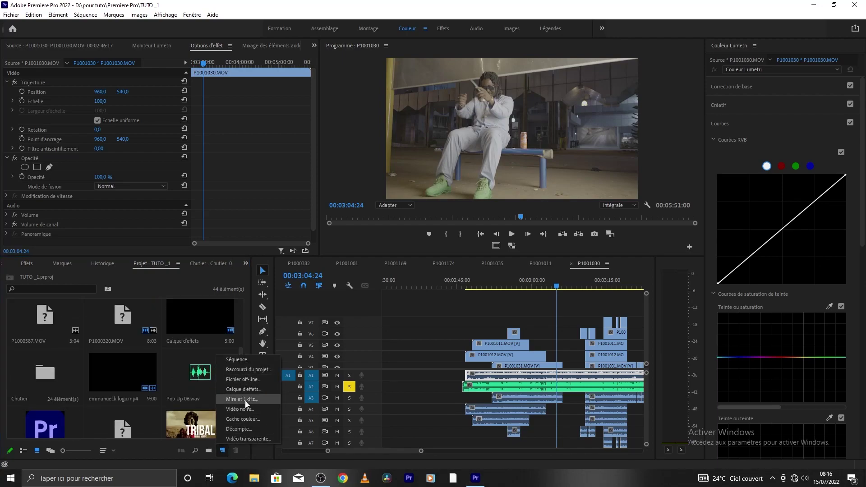
left_click(238, 389)
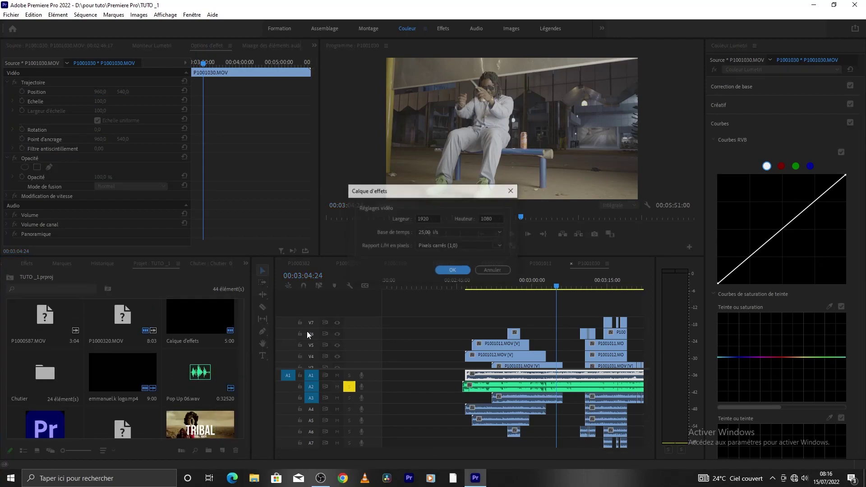
left_click(452, 270)
Place the adjustment layer on V4 above the P1001031.MOV clip and trim it to a short piece around 00:03:04:24
left_click_drag(186, 426, 558, 355)
left_click_drag(420, 451, 401, 451)
left_click_drag(489, 360, 517, 356)
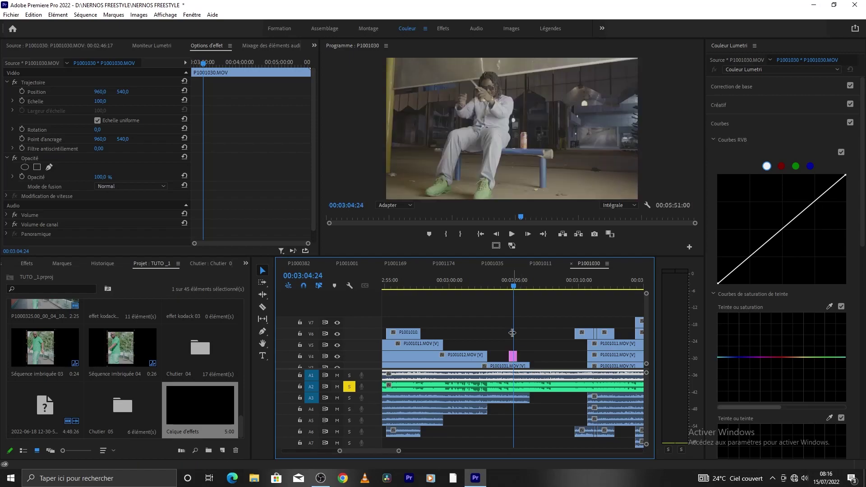
Play back the seated shot and shorten the adjustment layer on V4 to end at about 00:03:04:23
left_click_drag(514, 286, 494, 286)
key("space")
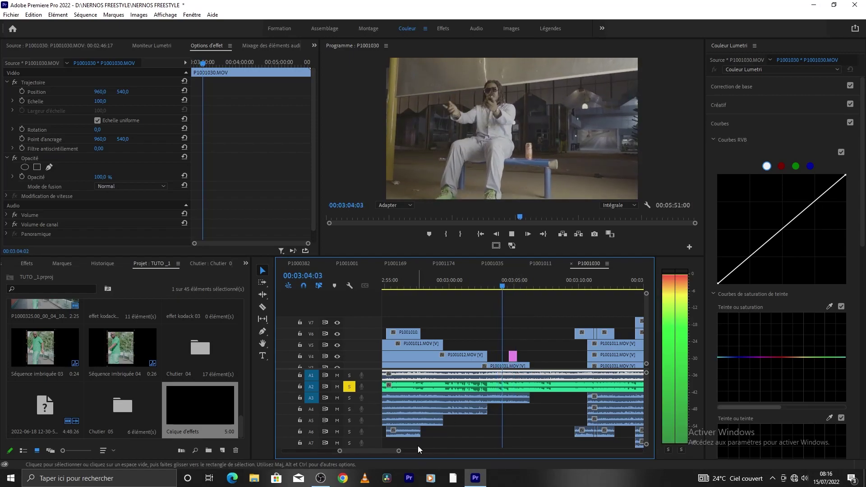
left_click(508, 286)
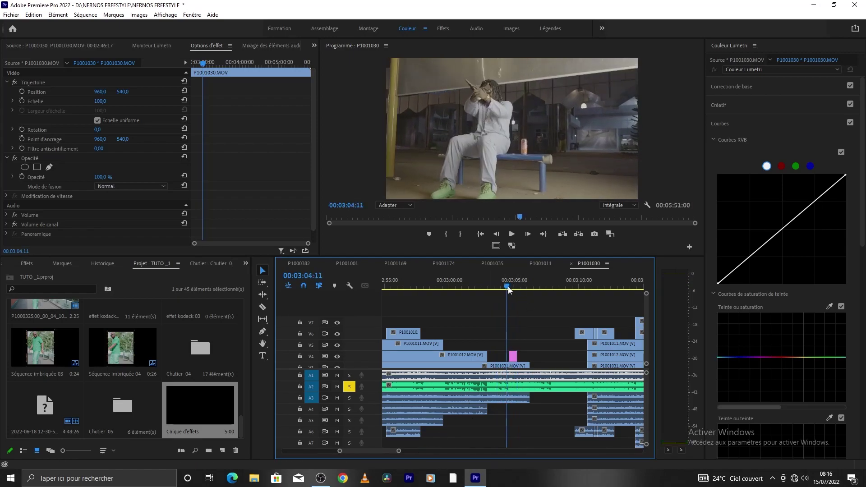
left_click(499, 286)
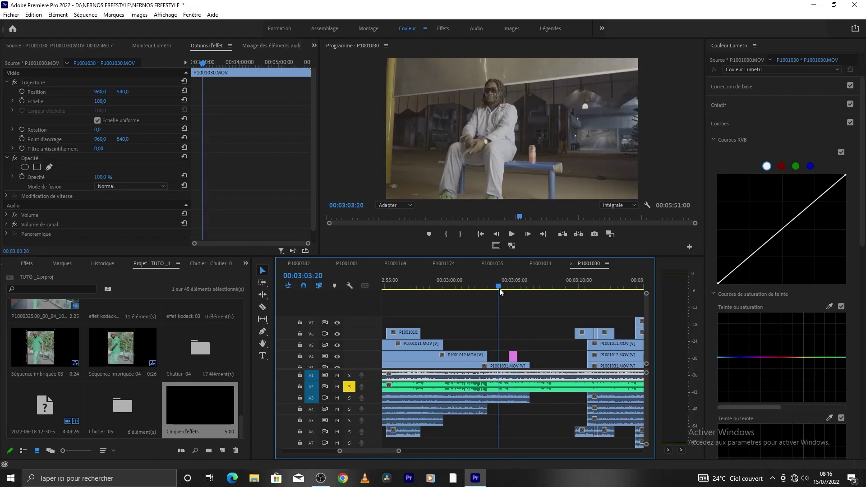
key("space")
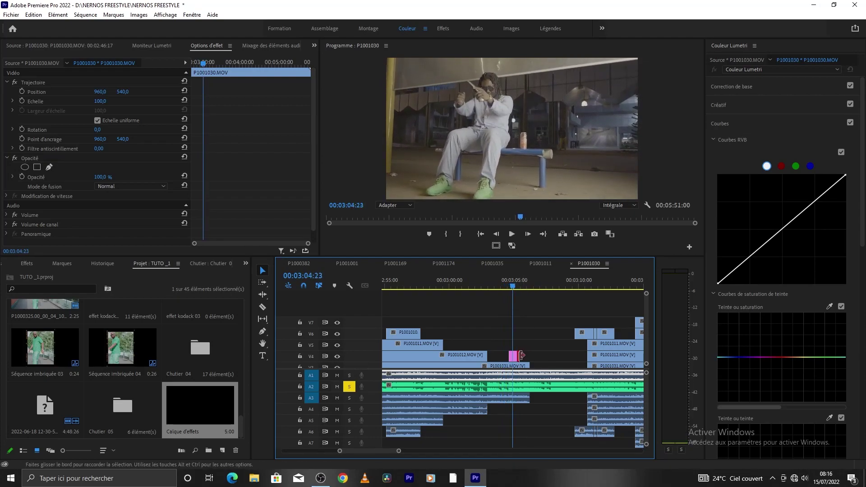
left_click(514, 284)
key("space")
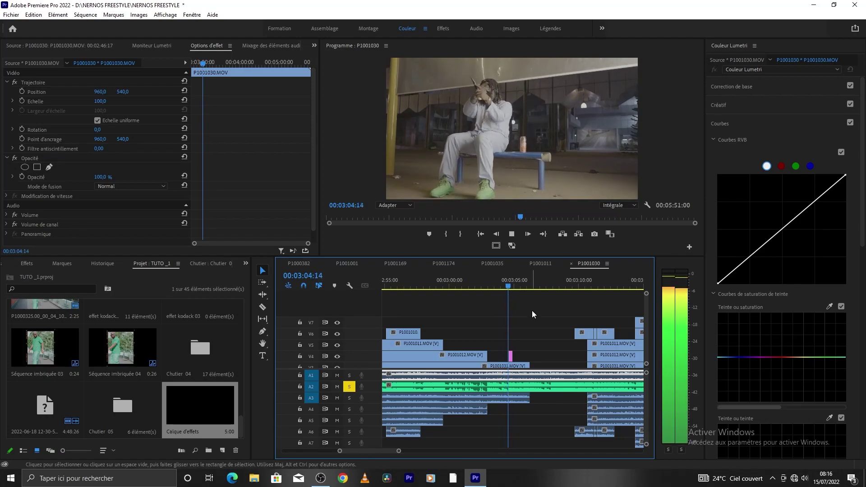
Play back the seated shot over the adjustment layer on V4 and park the playhead at 00:03:04:19
key("space")
left_click(515, 284)
key("space")
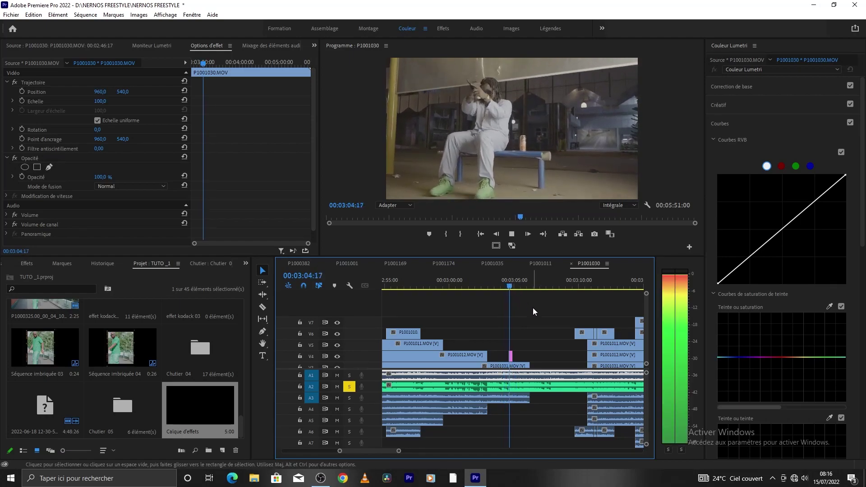
key("space")
left_click(515, 284)
left_click(511, 284)
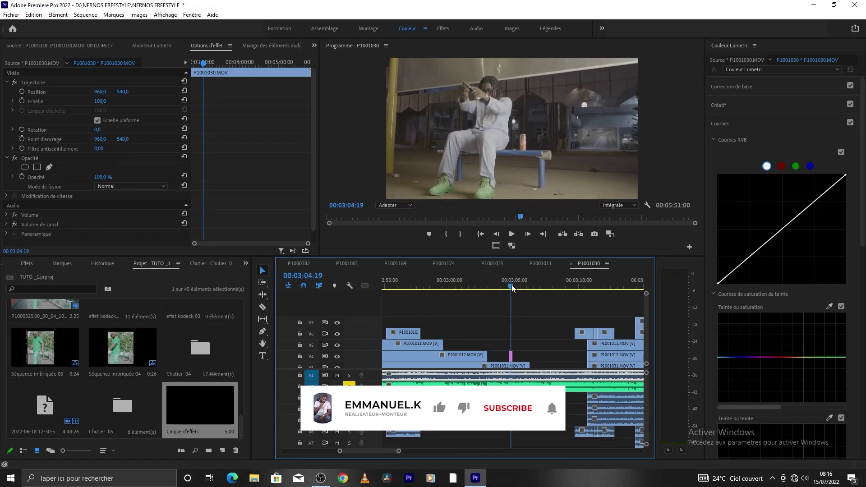
Try scaling the adjustment layer on V4 to 110 through its own motion settings
left_click(510, 356)
left_click(105, 101)
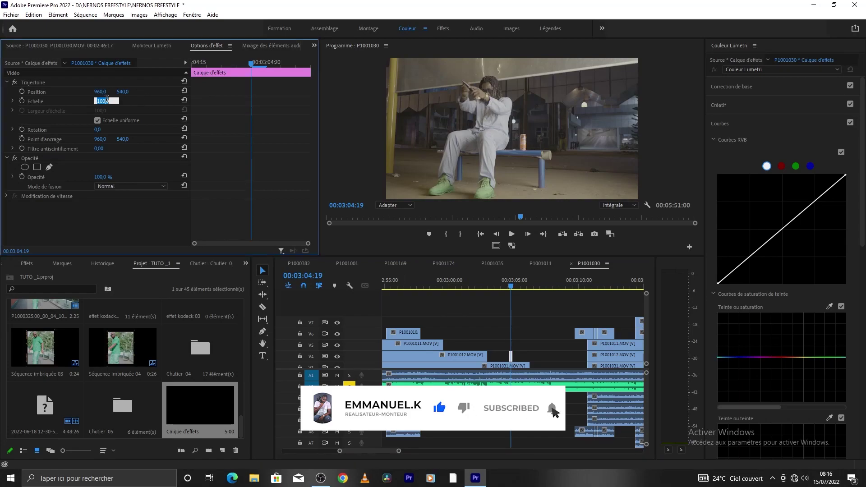
type("110")
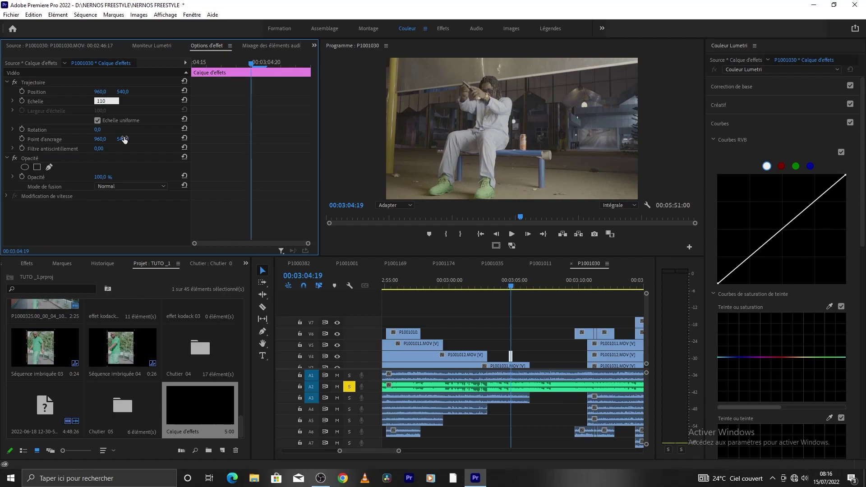
key("Return")
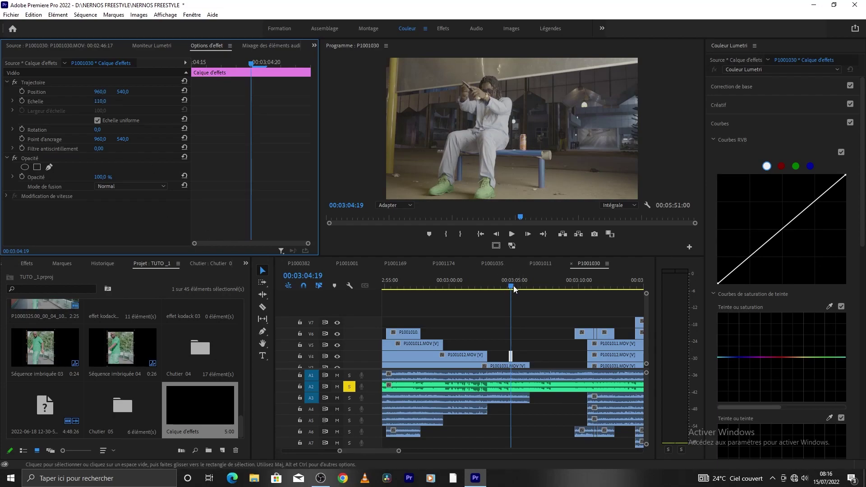
Play back the seated shot around 00:03:04 to check whether the adjustment layer's scale affects the picture
left_click(536, 310)
key("space")
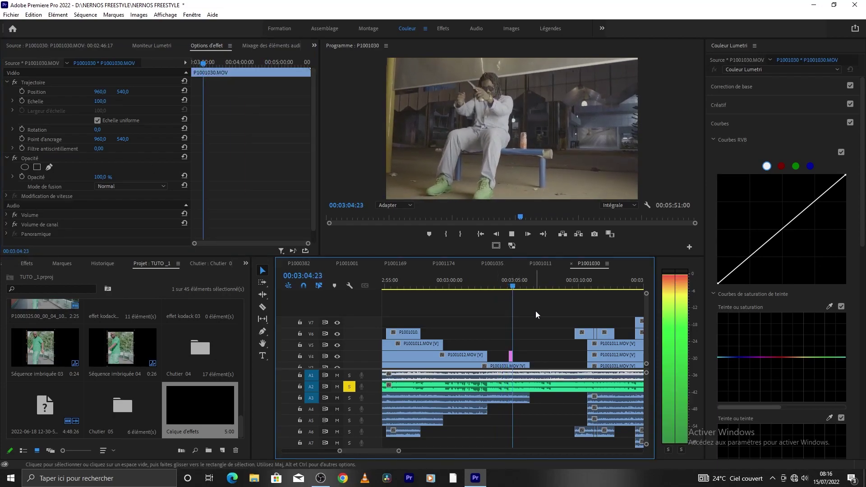
left_click_drag(522, 285, 513, 283)
scroll(647, 311, "down", 1)
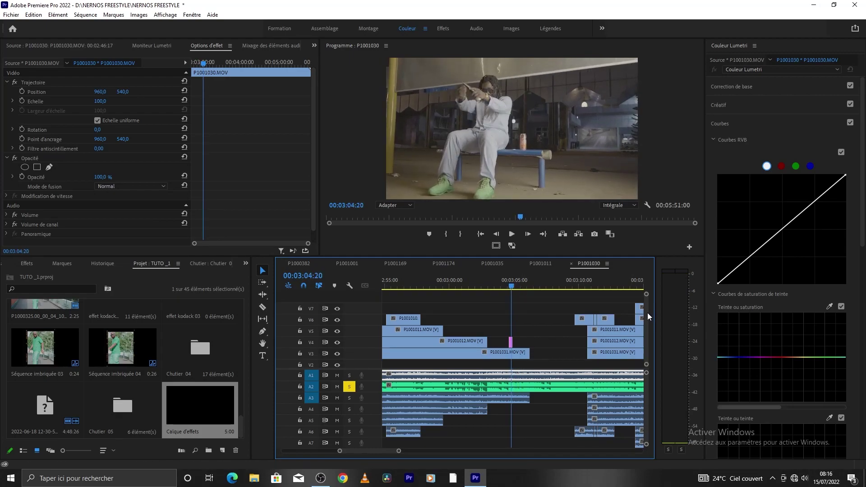
scroll(648, 316, "down", 1)
left_click(510, 328)
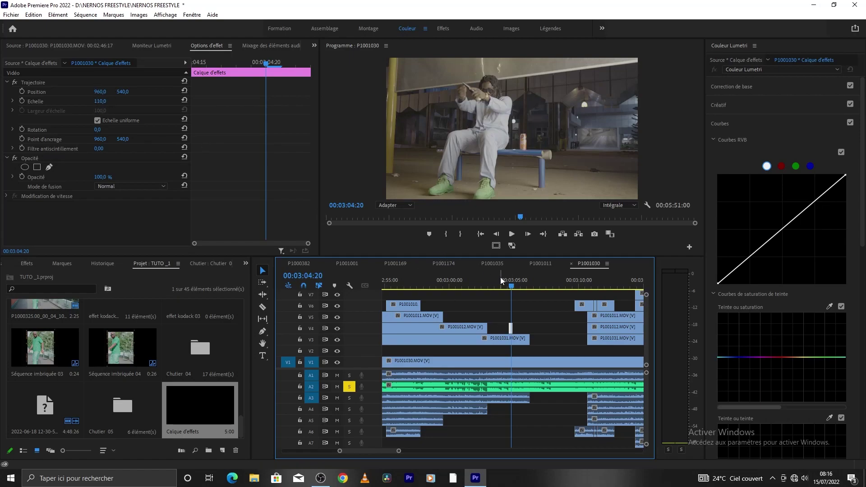
key("space")
left_click(526, 297)
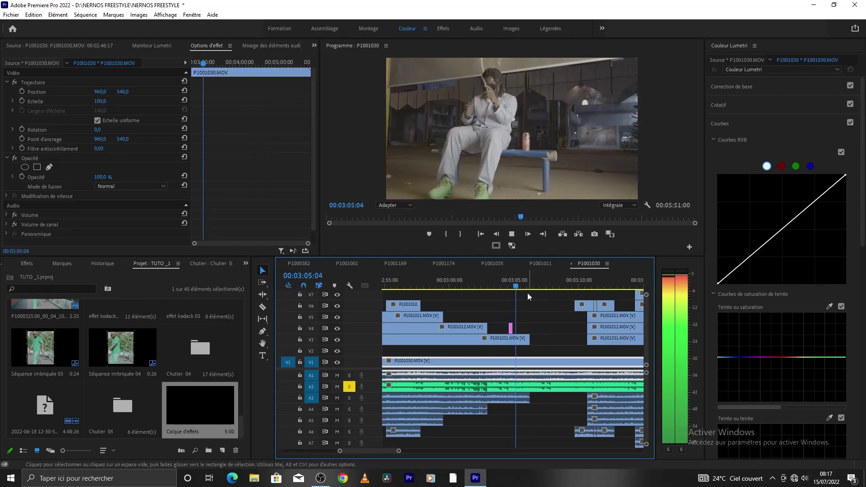
left_click_drag(518, 281, 506, 281)
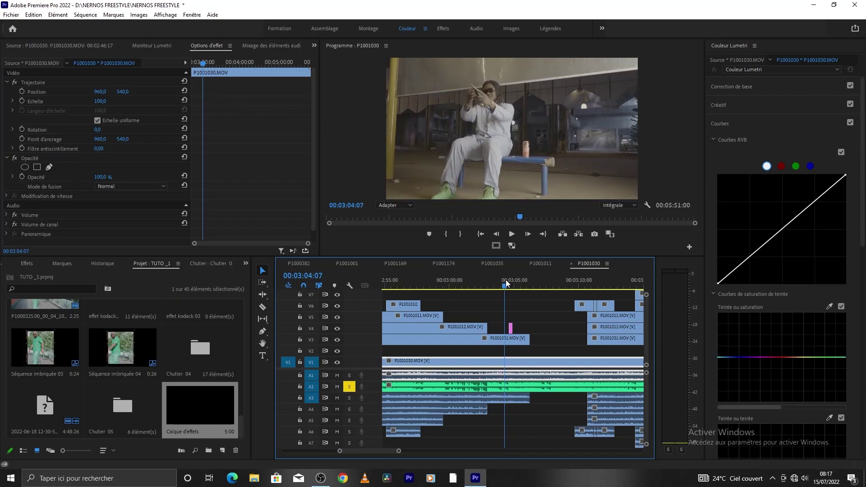
key("space")
key("space")
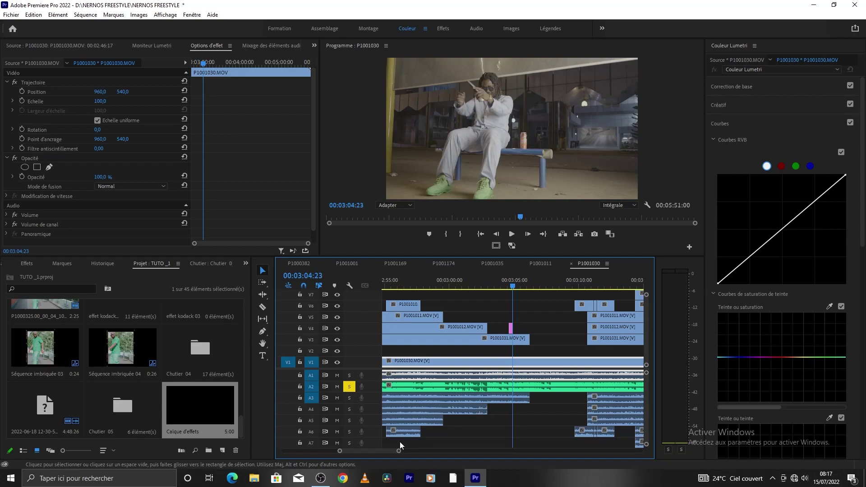
Try a motion scale of 189 on the adjustment layer at 00:03:04:18 and reset the scale to its default
left_click_drag(398, 451, 378, 450)
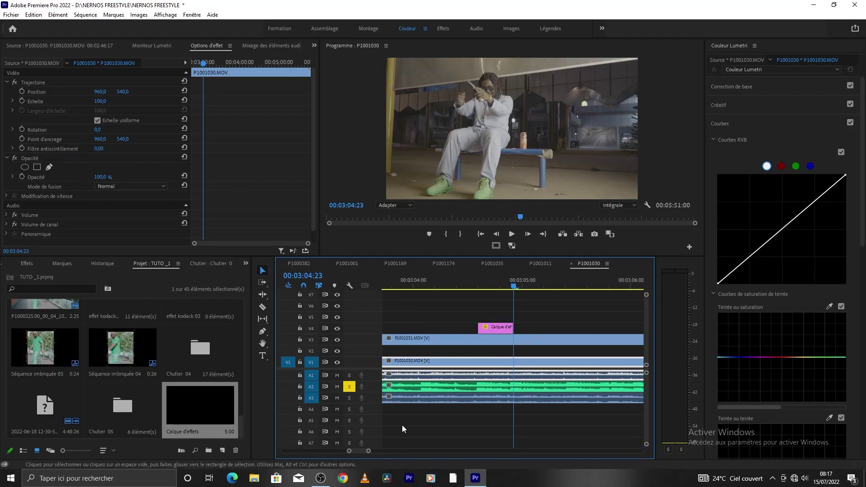
left_click_drag(513, 287, 491, 287)
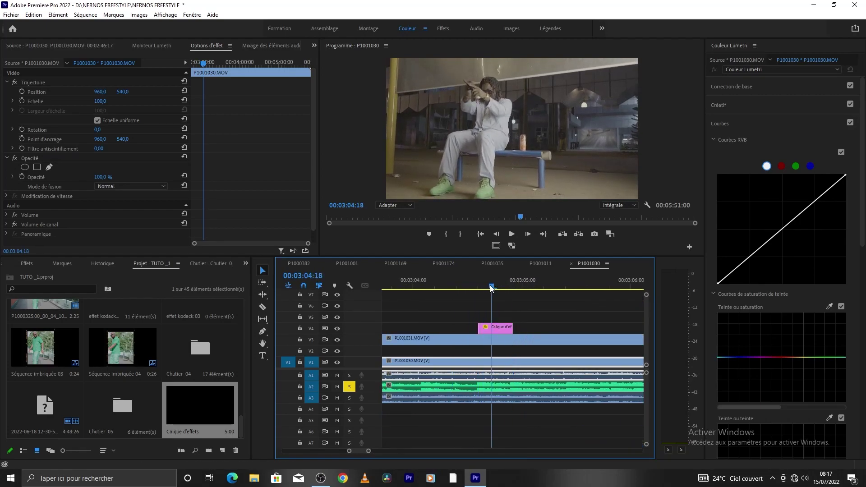
left_click(495, 327)
left_click_drag(100, 101, 117, 101)
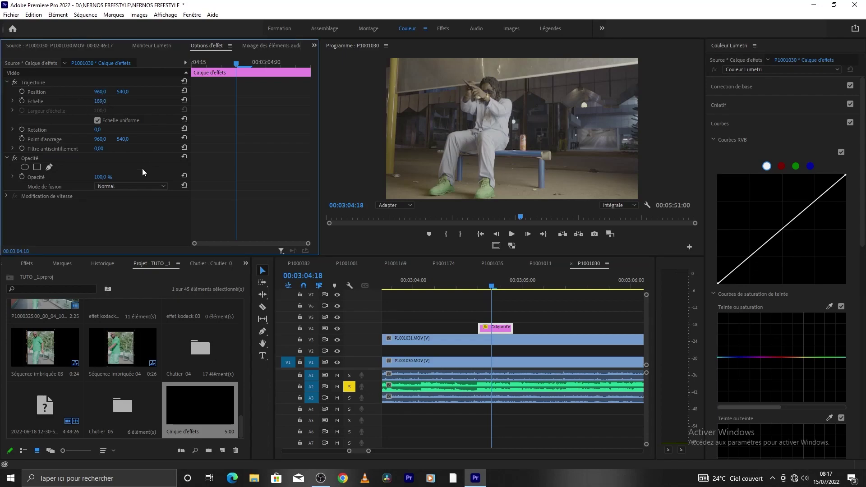
left_click(112, 196)
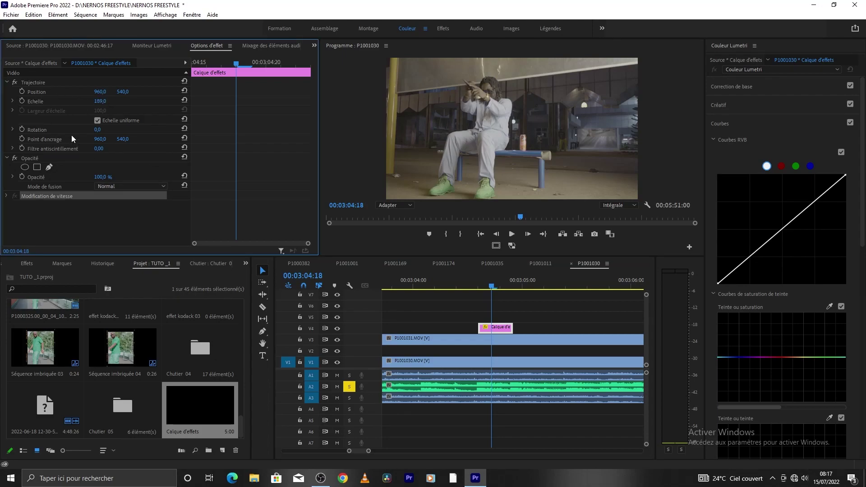
left_click(183, 100)
left_click(169, 228)
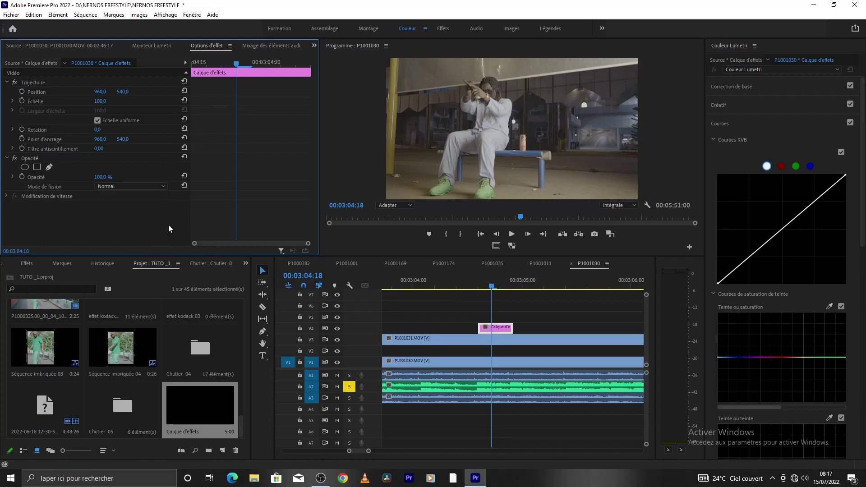
Find the Transformation video effect by searching for "trans" and apply it to the adjustment layer on V4
left_click(447, 325)
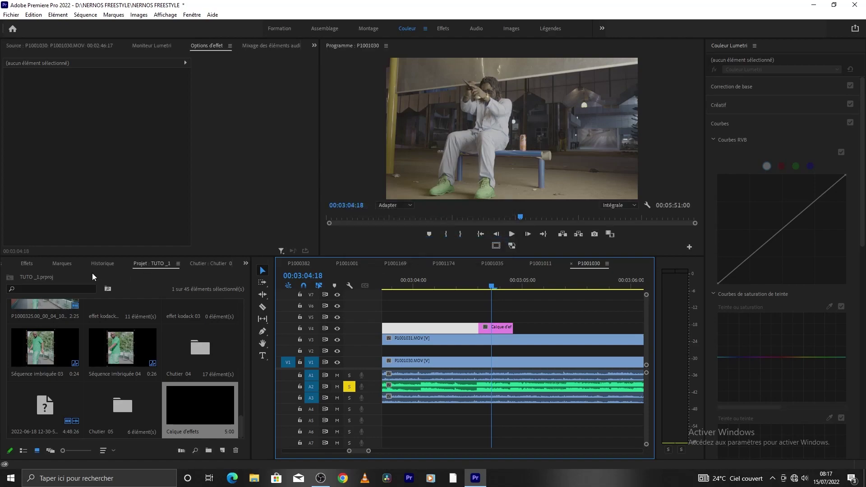
left_click(27, 264)
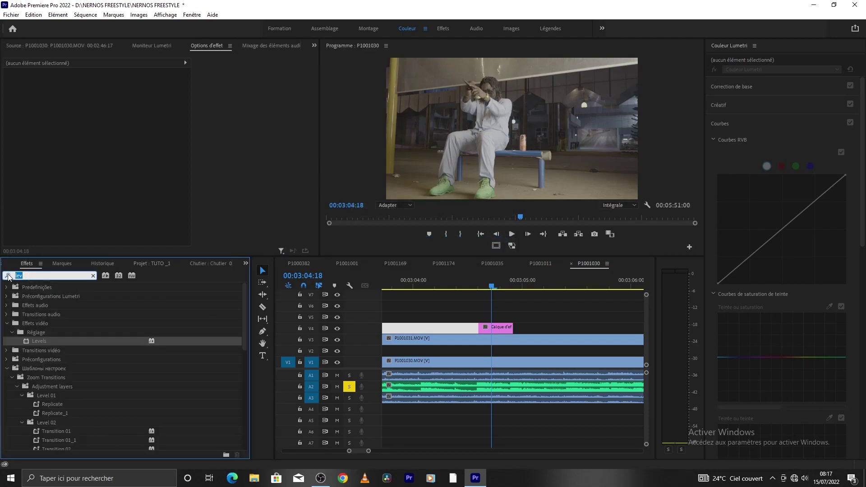
type("trans")
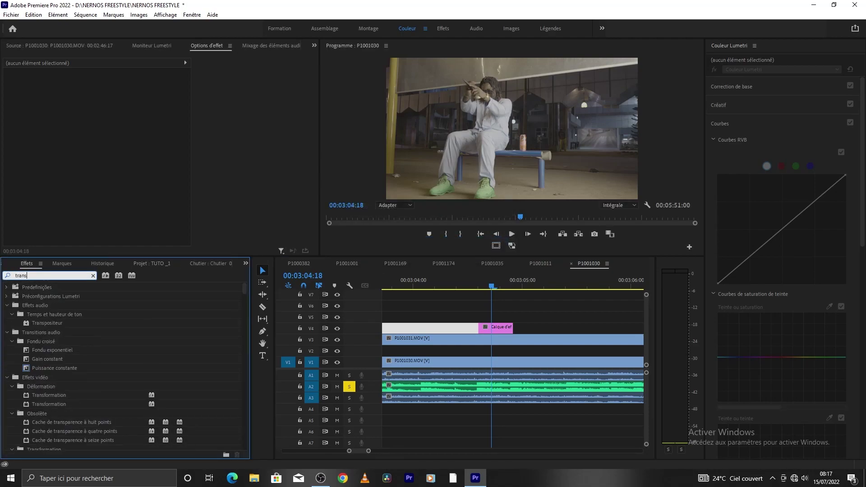
key("BackSpace")
key("BackSpace")
key("BackSpace")
key("BackSpace")
key("BackSpace")
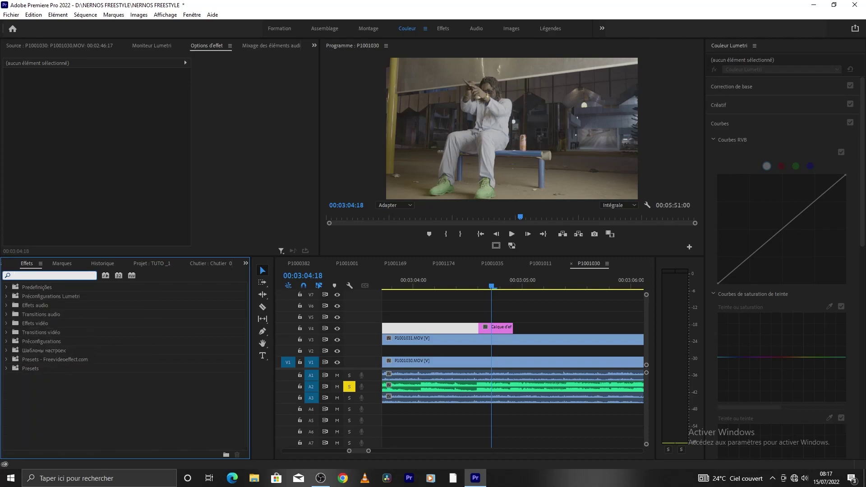
type("trans")
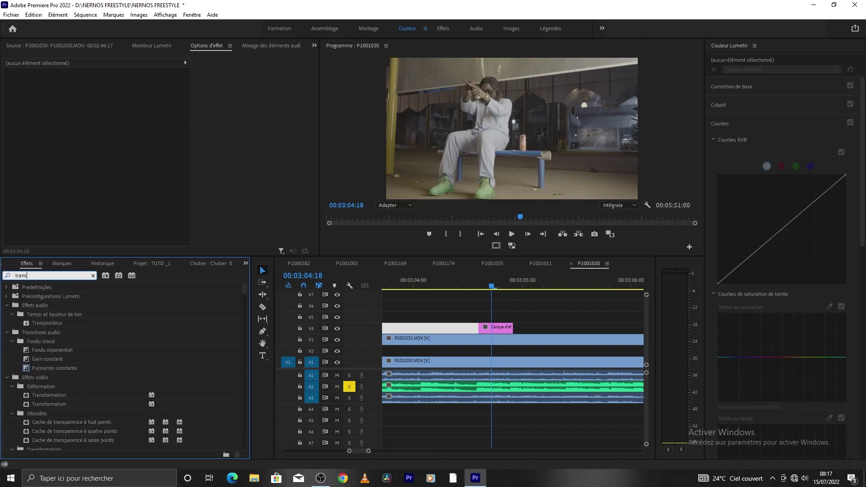
left_click_drag(41, 396, 487, 328)
double_click(488, 328)
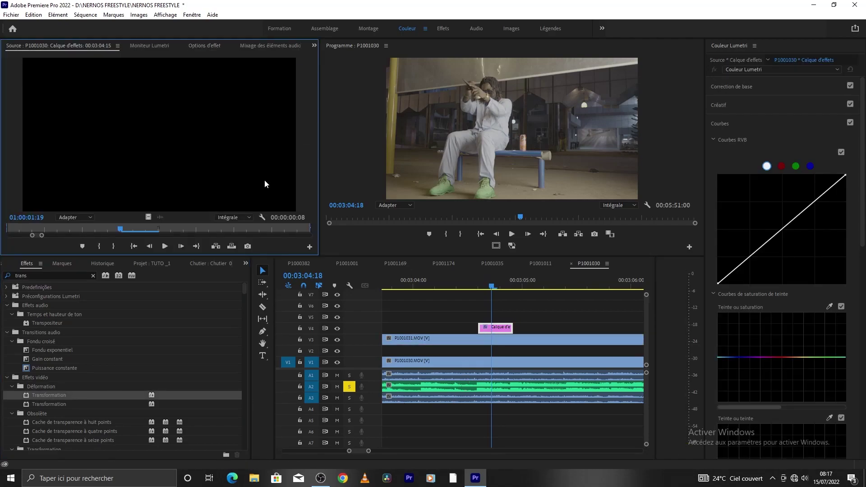
In the adjustment layer's Transformation effect, enable uniform scale, set the scale to 110 and the shutter angle to 327
left_click(201, 45)
scroll(135, 230, "down", 3)
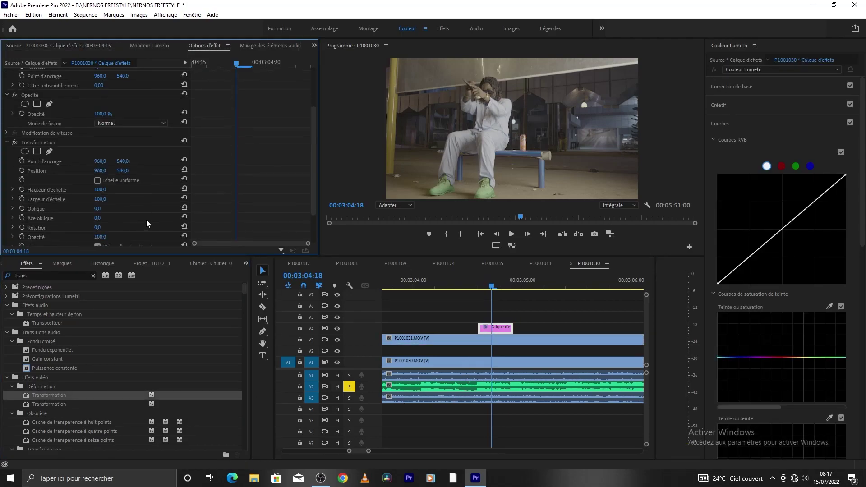
left_click(97, 180)
left_click(102, 190)
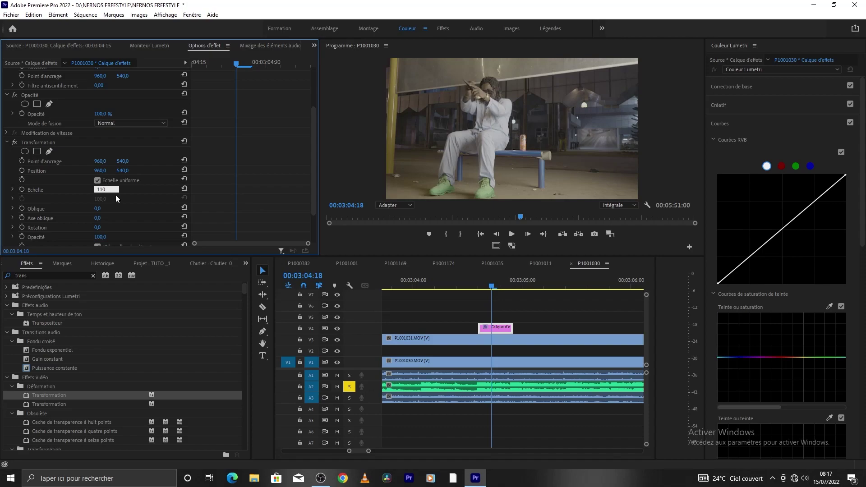
type("110")
key("Return")
scroll(153, 202, "down", 4)
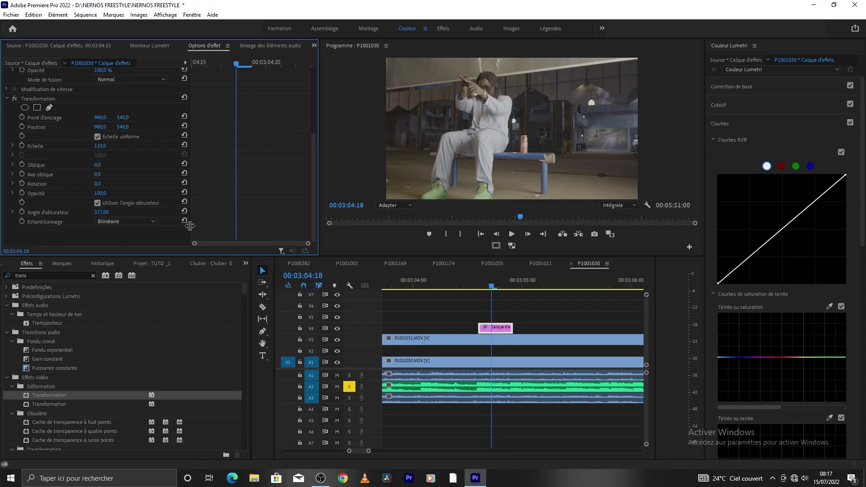
Play back the seated shot repeatedly from before 00:03:04:15 to past 00:03:04:23 to review the adjustment layer's zoom
left_click(416, 288)
key("space")
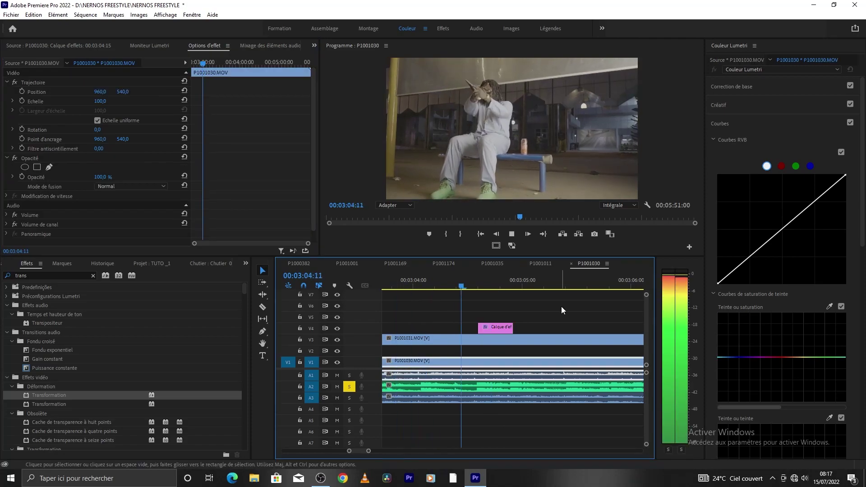
left_click(392, 285)
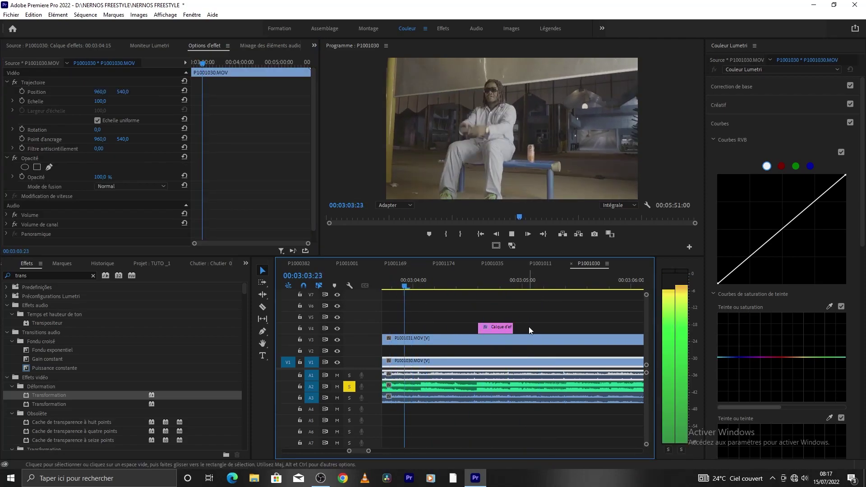
key("space")
left_click_drag(565, 286, 429, 320)
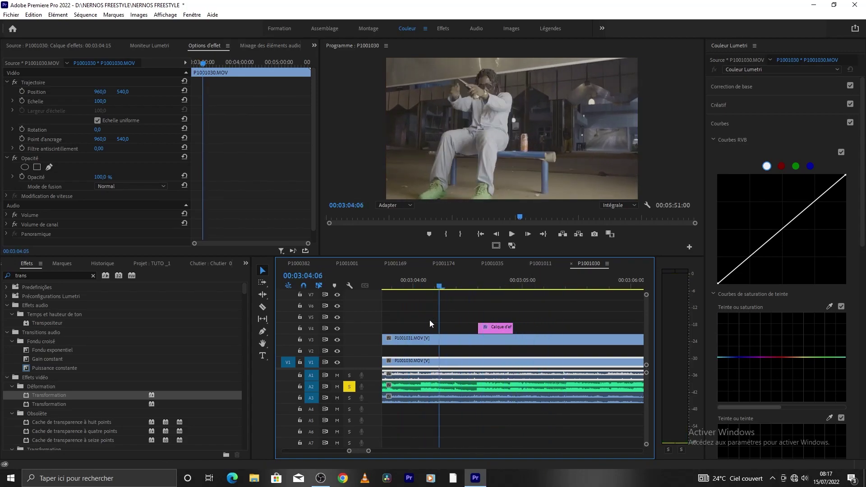
key("space")
left_click(557, 287)
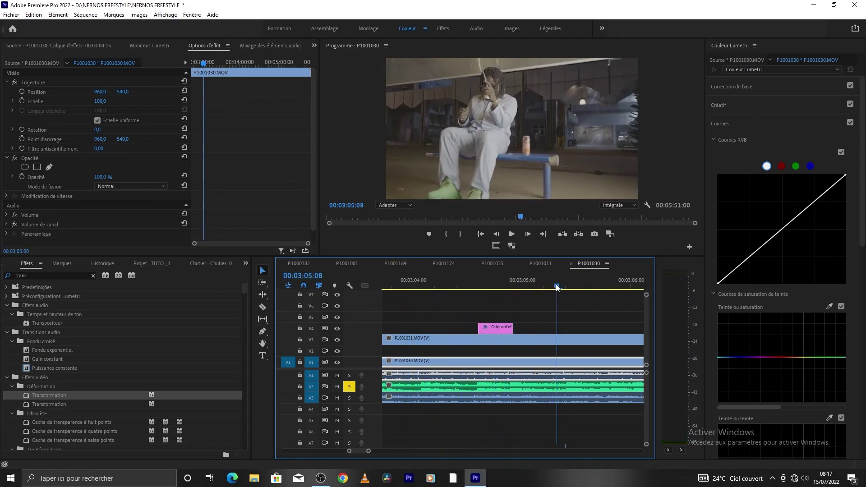
left_click_drag(557, 287, 484, 316)
key("space")
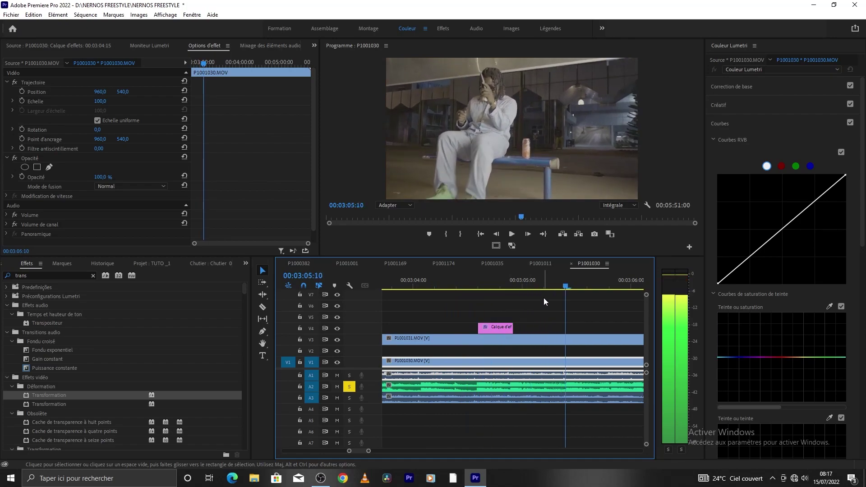
left_click_drag(544, 287, 417, 321)
key("space")
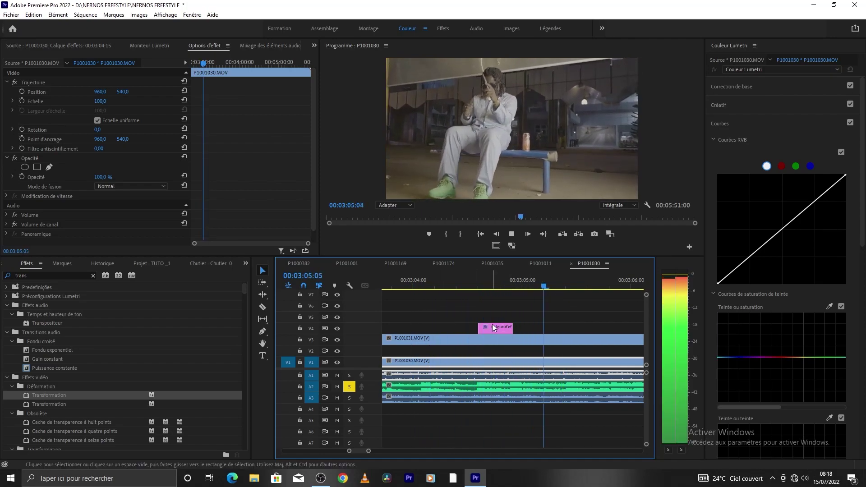
left_click_drag(569, 285, 424, 322)
key("space")
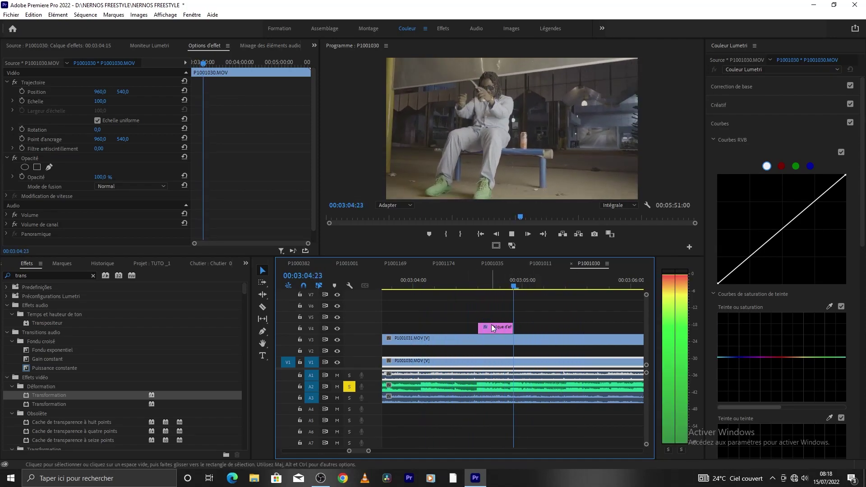
key("space")
left_click_drag(369, 450, 458, 449)
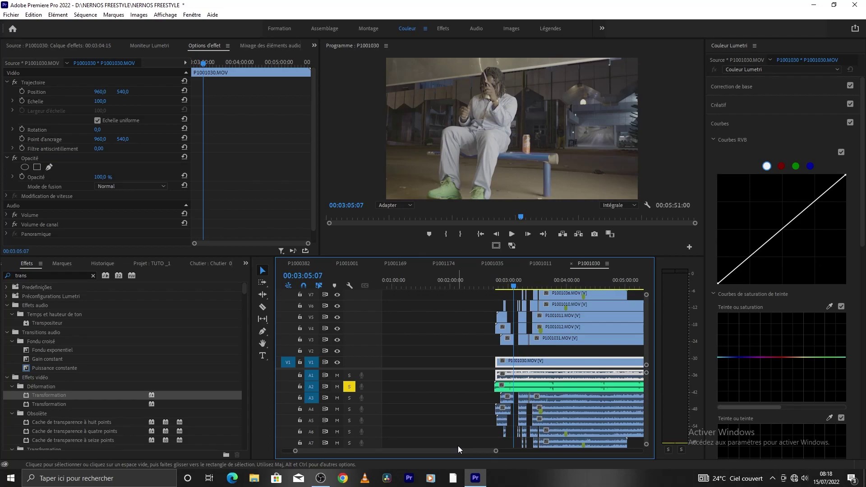
left_click_drag(495, 451, 406, 460)
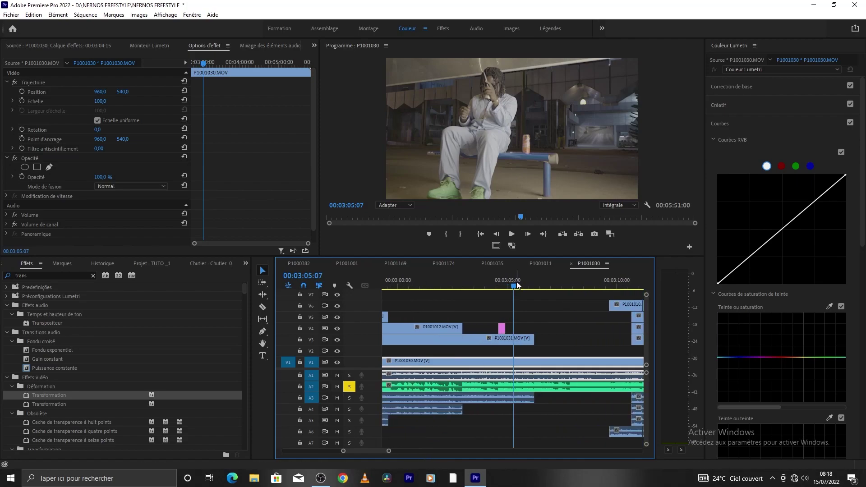
key("j")
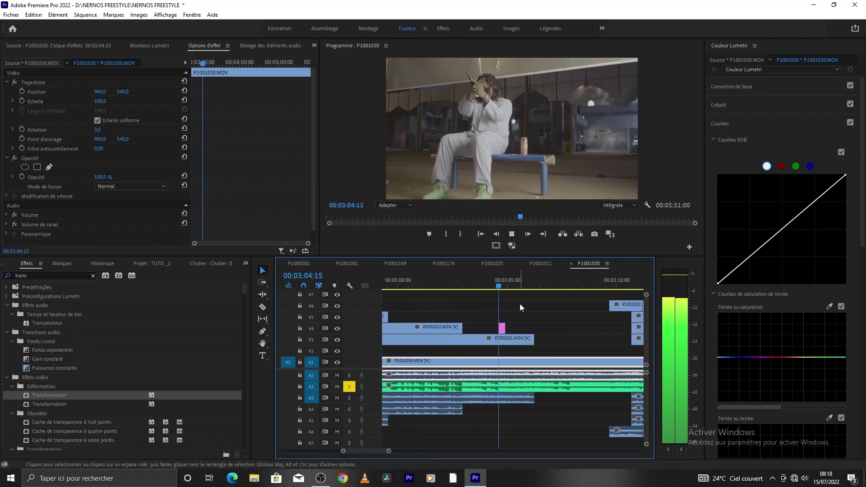
Split the P1001031.MOV clip on V3 at the end of the adjustment layer and duplicate its trailing piece onto V4
left_click(515, 286)
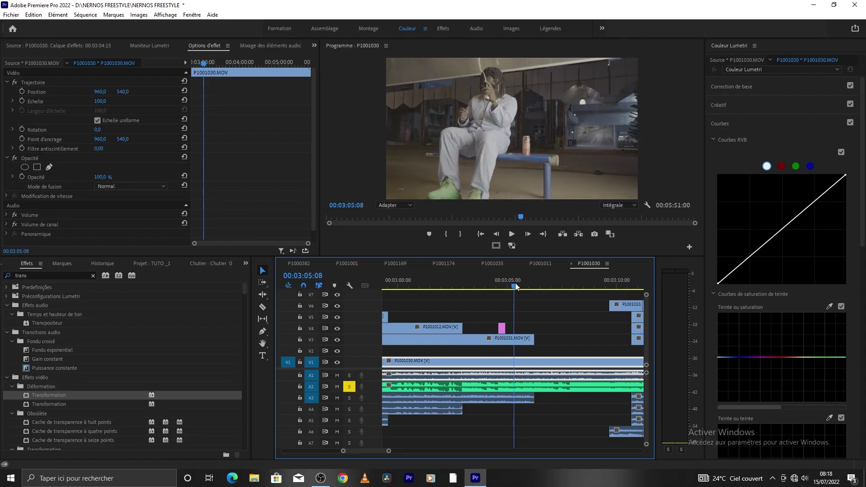
left_click(518, 337)
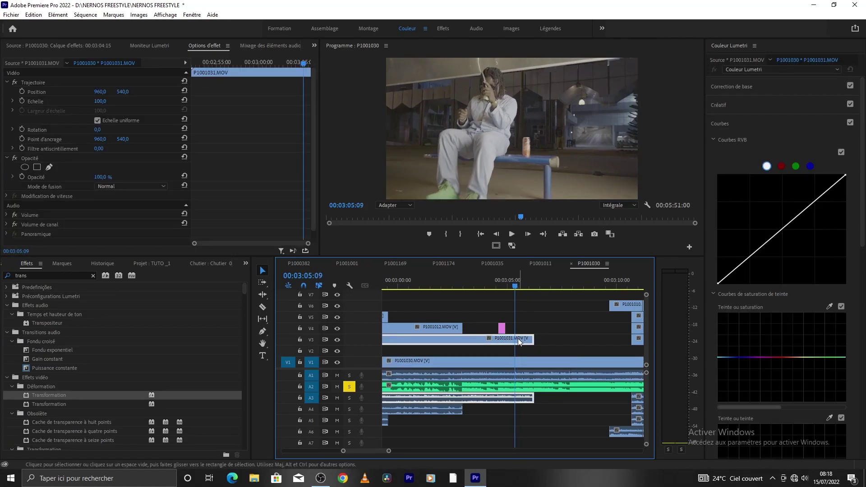
key("c")
left_click(505, 339)
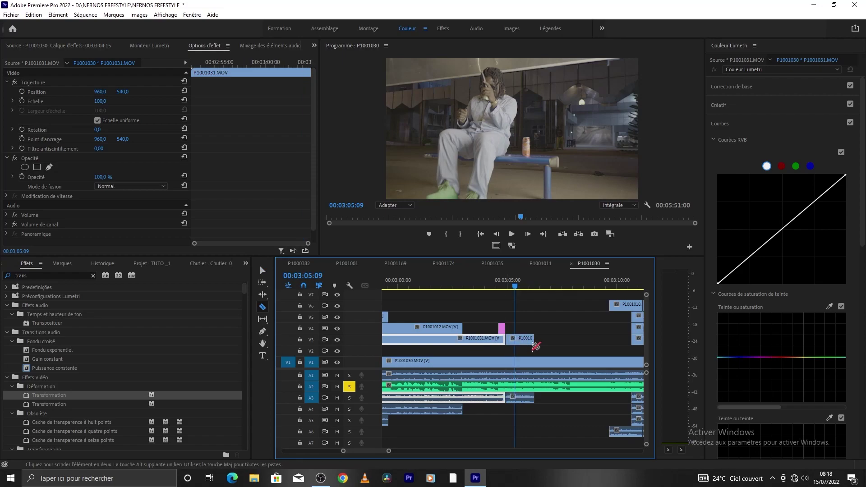
key("v")
left_click_drag(524, 340, 522, 329)
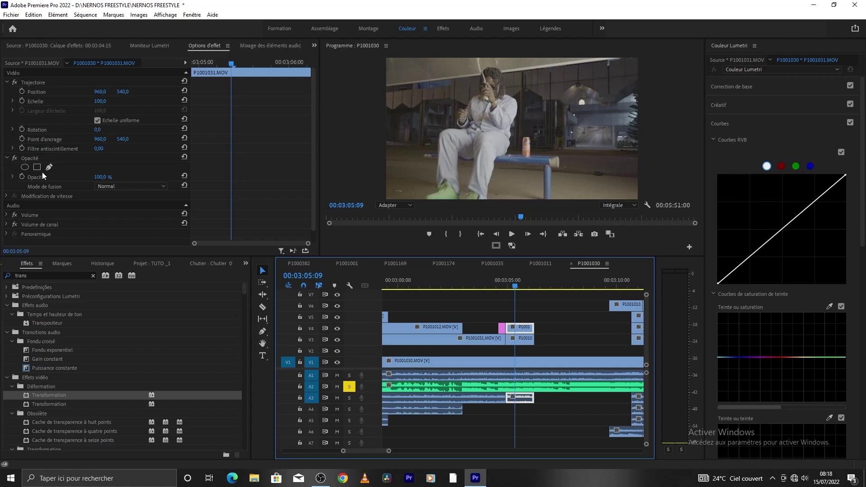
Add an elliptical opacity mask to the V4 duplicate and stretch it into a tall, narrow oval around the seated man
left_click(25, 167)
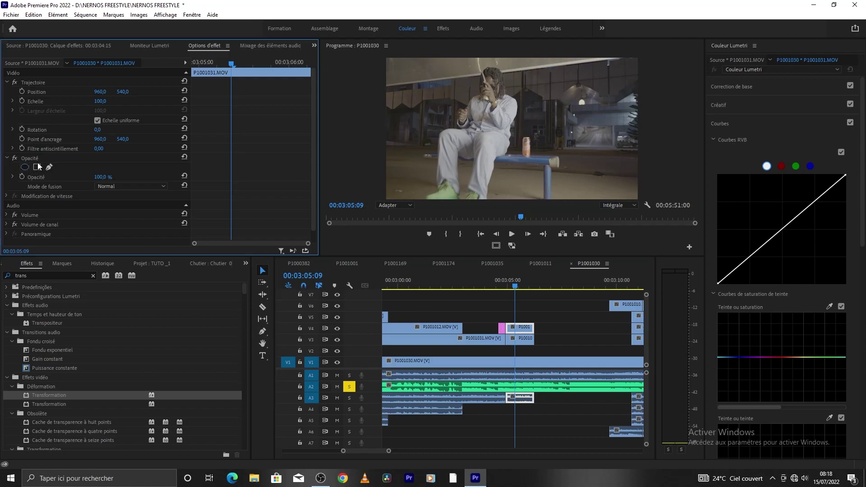
left_click_drag(488, 93, 482, 78)
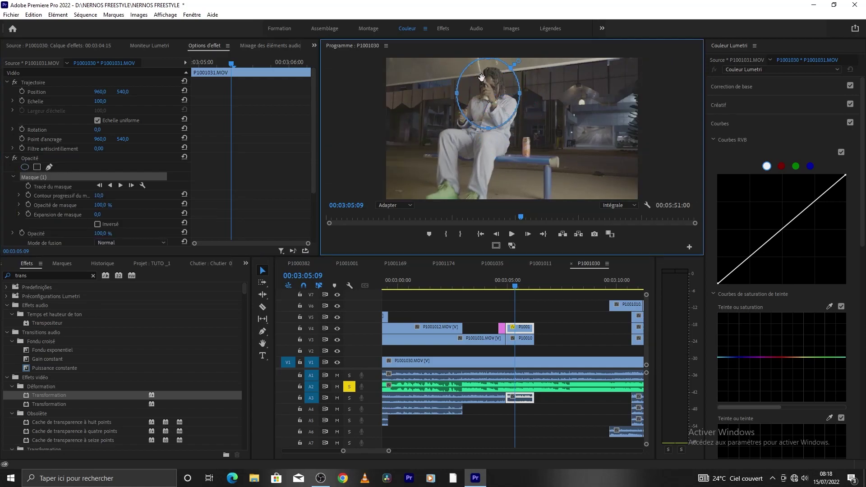
left_click_drag(483, 127, 467, 216)
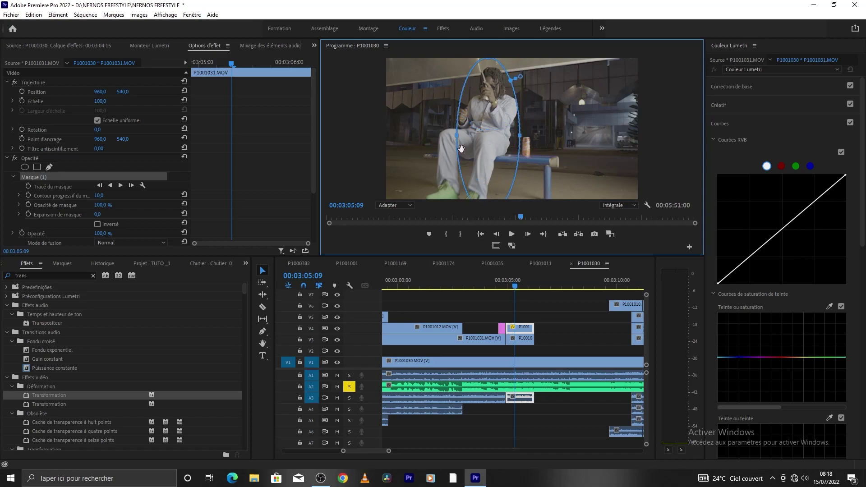
left_click_drag(455, 134, 410, 140)
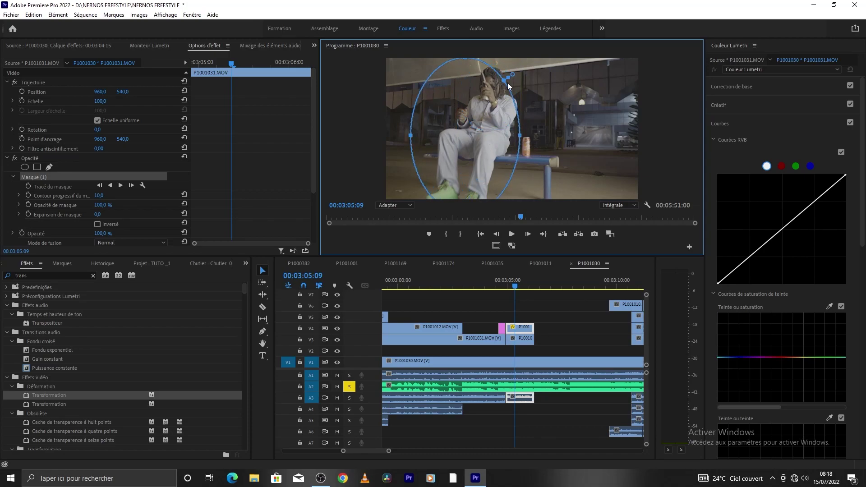
left_click_drag(487, 68, 499, 68)
left_click_drag(423, 136, 431, 134)
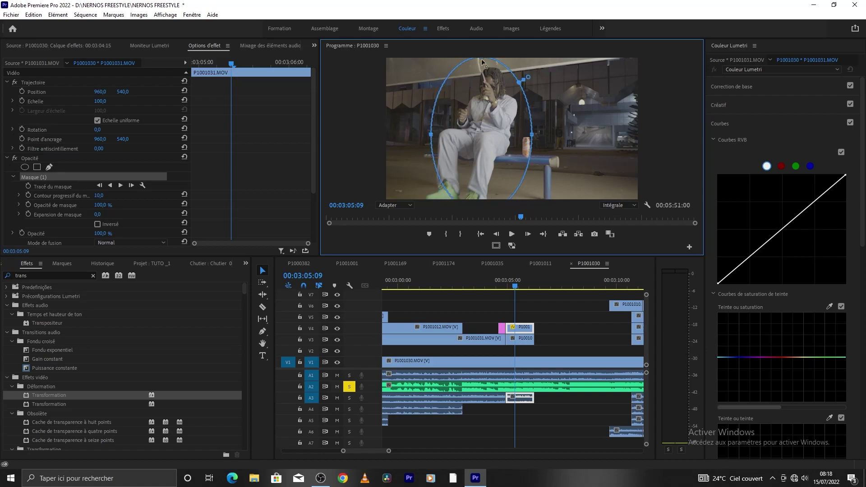
left_click_drag(482, 58, 481, 64)
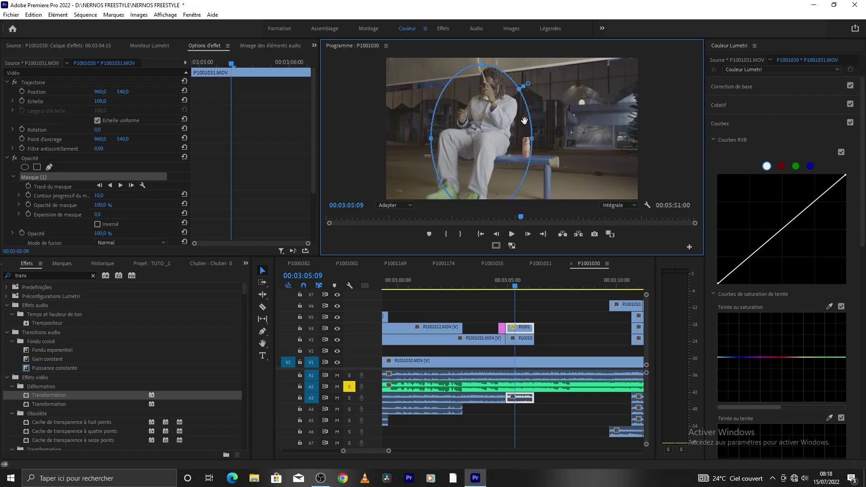
left_click_drag(532, 135, 514, 140)
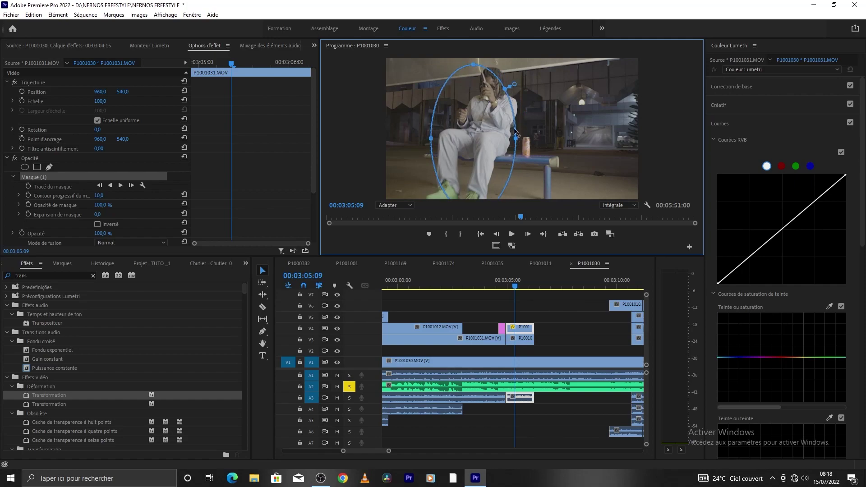
left_click_drag(473, 115, 480, 111)
left_click_drag(516, 134, 512, 132)
mouse_move(477, 92)
left_mouse_down()
mouse_move(486, 69)
mouse_move(482, 107)
left_mouse_up()
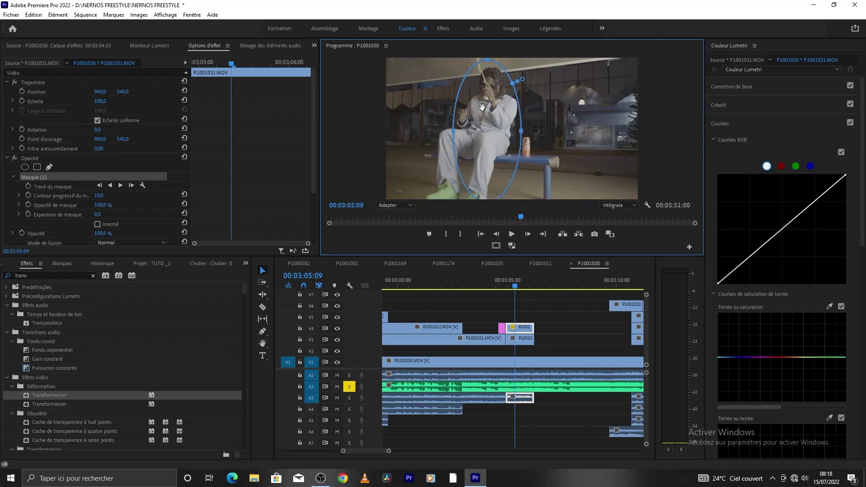
Find the Echo video effect by searching for "echo" and apply it to the masked clip piece on V4
left_click(552, 333)
left_click(521, 331)
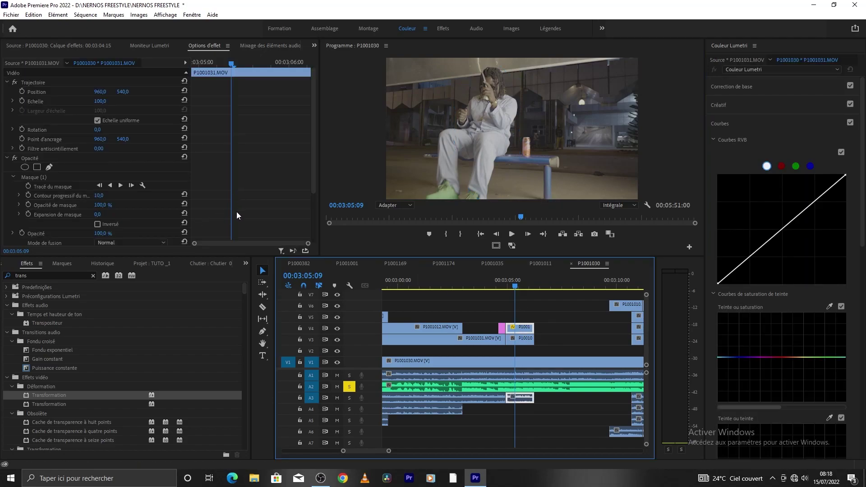
left_click(66, 275)
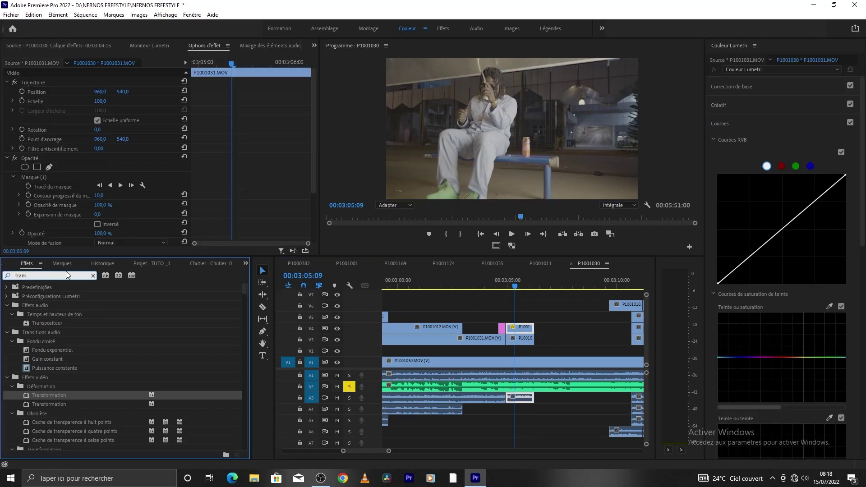
key("BackSpace")
key("BackSpace")
key("BackSpace")
key("BackSpace")
type("ce")
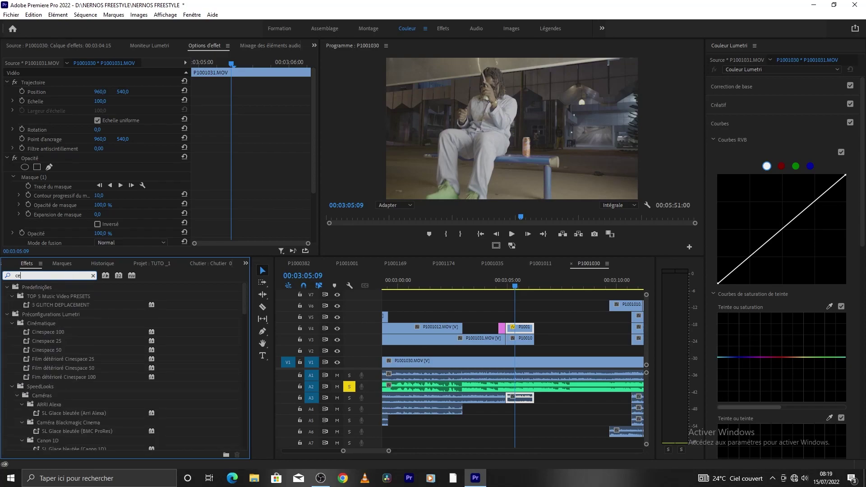
type("cho")
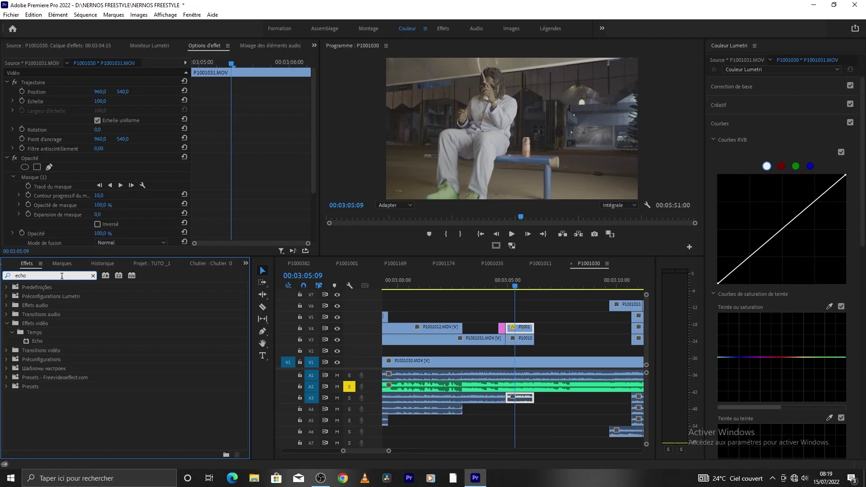
left_click_drag(36, 343, 519, 331)
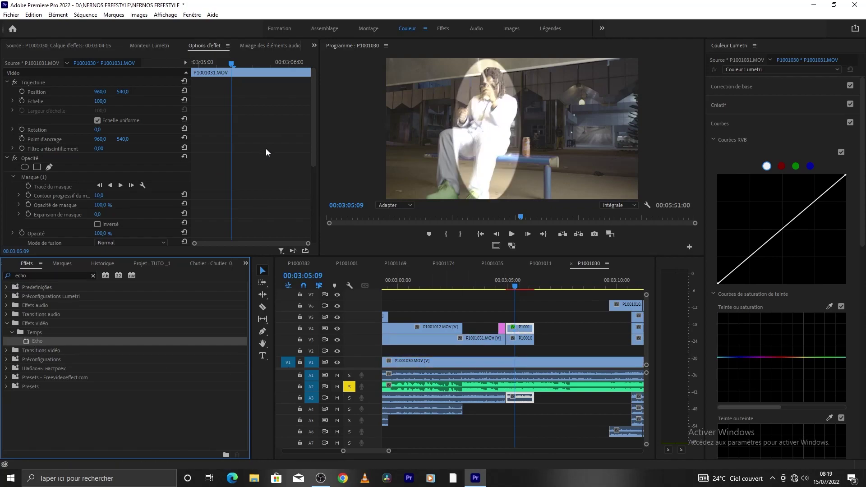
Set the Echo operator to Maximum and the number of echoes to 6, and feather the clip's opacity mask to 114
scroll(292, 144, "down", 3)
scroll(231, 209, "down", 2)
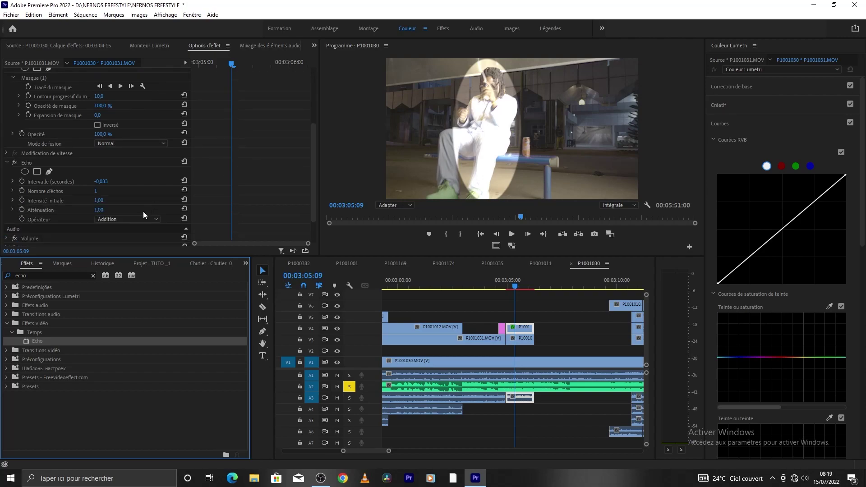
left_click(136, 219)
left_click(123, 240)
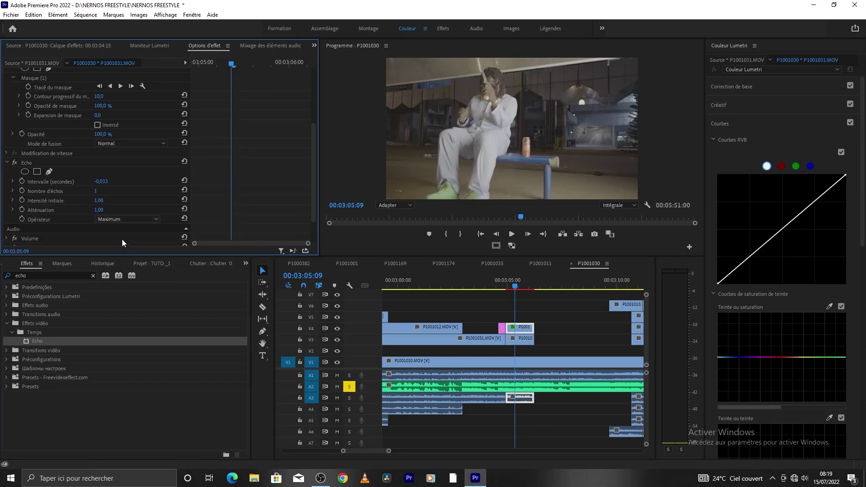
scroll(149, 185, "down", 2)
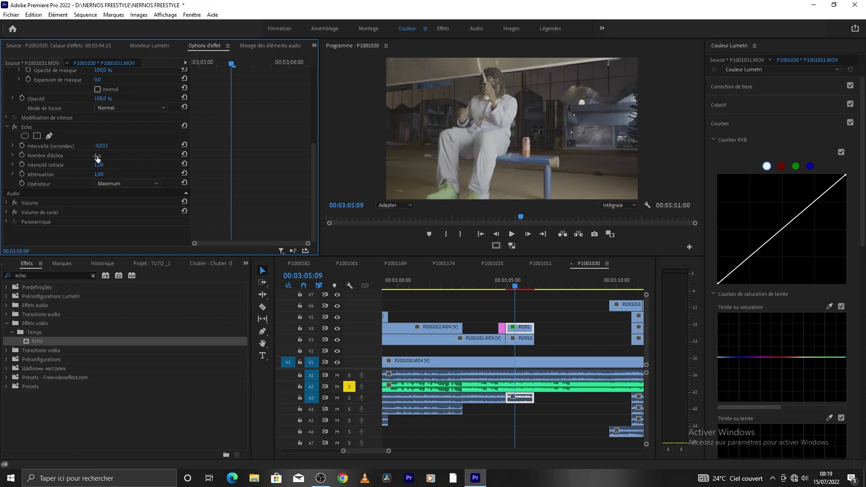
left_click_drag(97, 157, 105, 156)
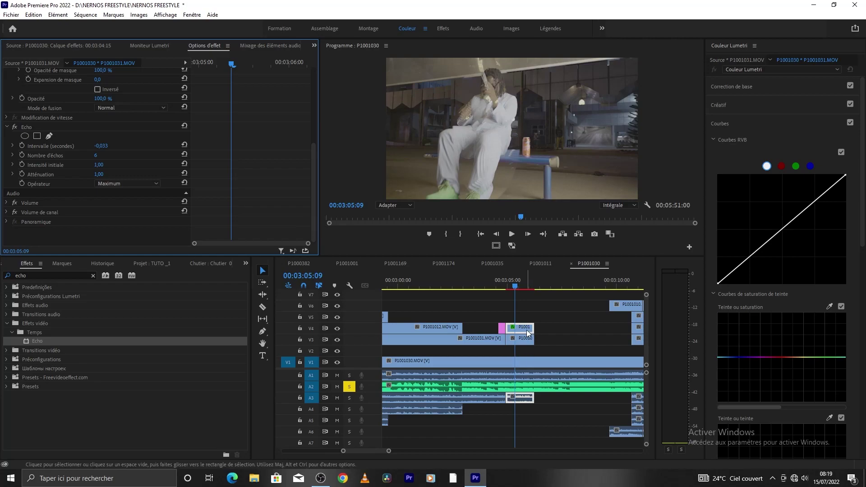
scroll(279, 173, "up", 3)
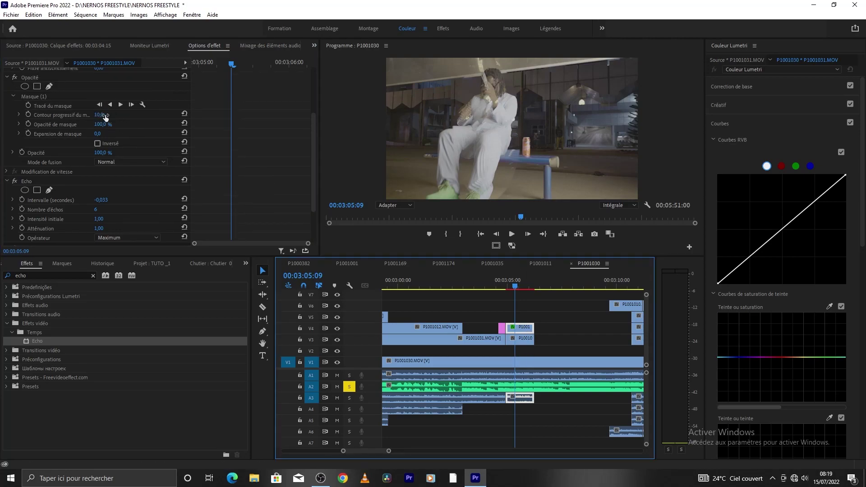
left_click_drag(105, 116, 111, 116)
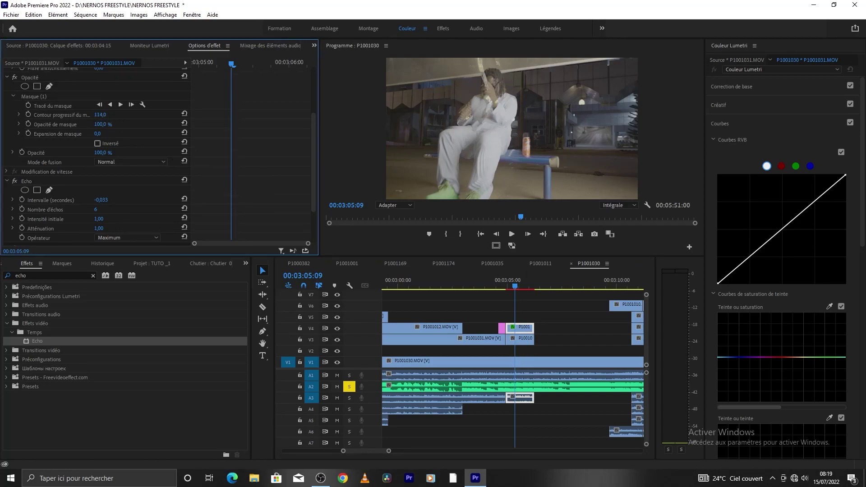
Play back the seated shot repeatedly from before the adjustment layer to past 00:03:06:10 to review the masked echo effect
left_click_drag(519, 286, 496, 288)
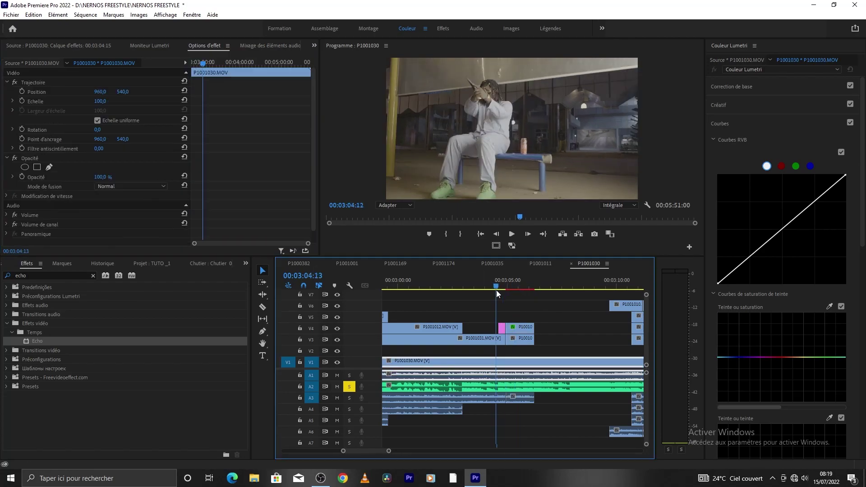
key("space")
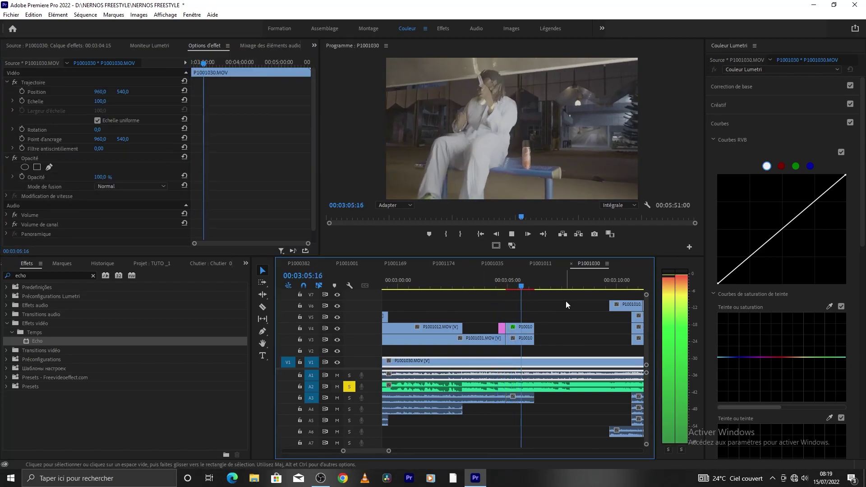
left_click(531, 287)
key("space")
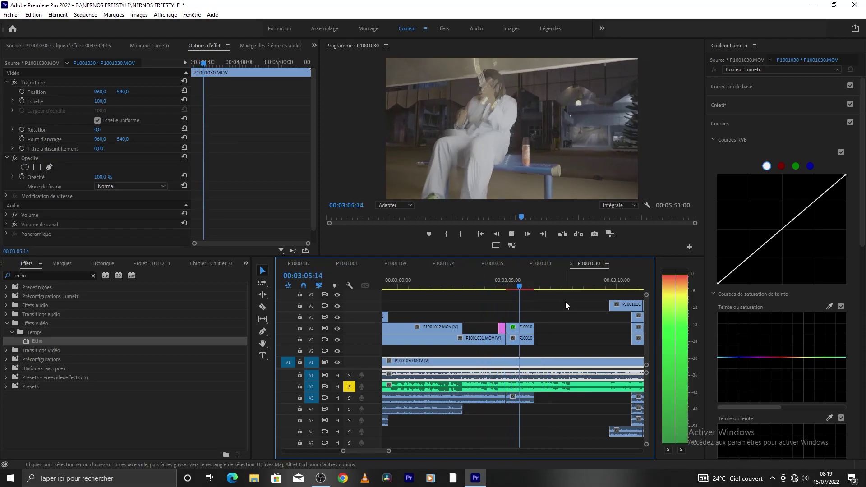
key("space")
key("space")
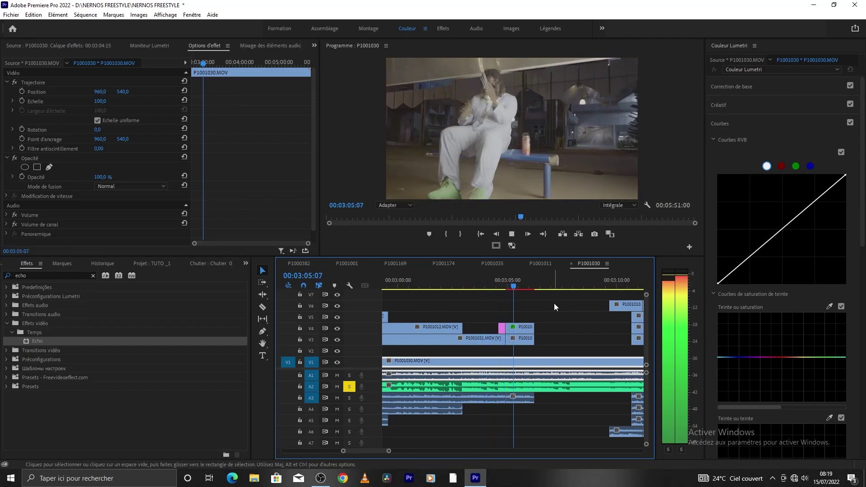
key("space")
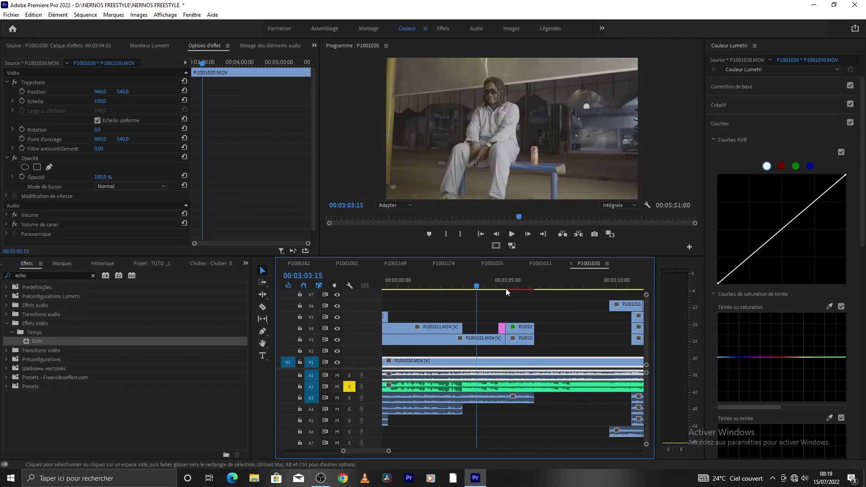
key("space")
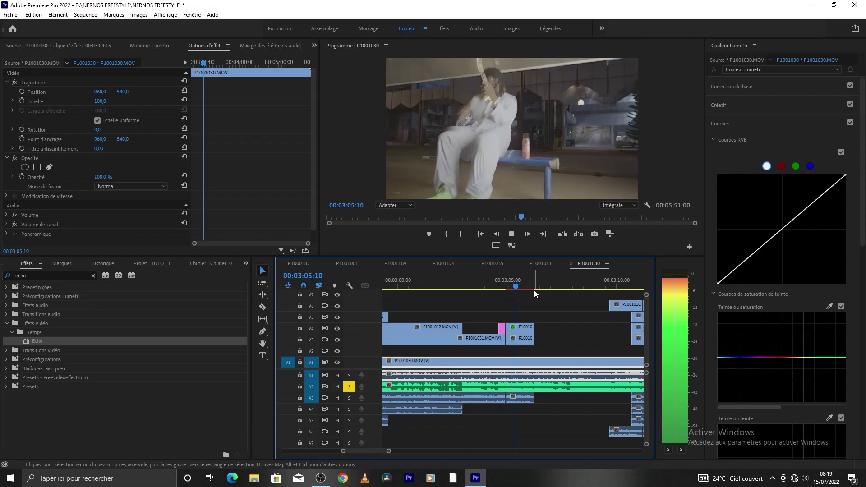
left_click(488, 283)
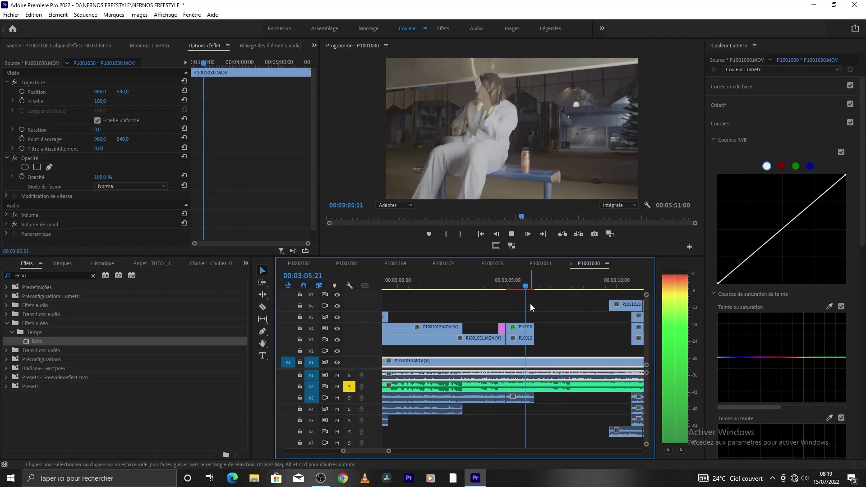
left_click(529, 304)
left_click(493, 283)
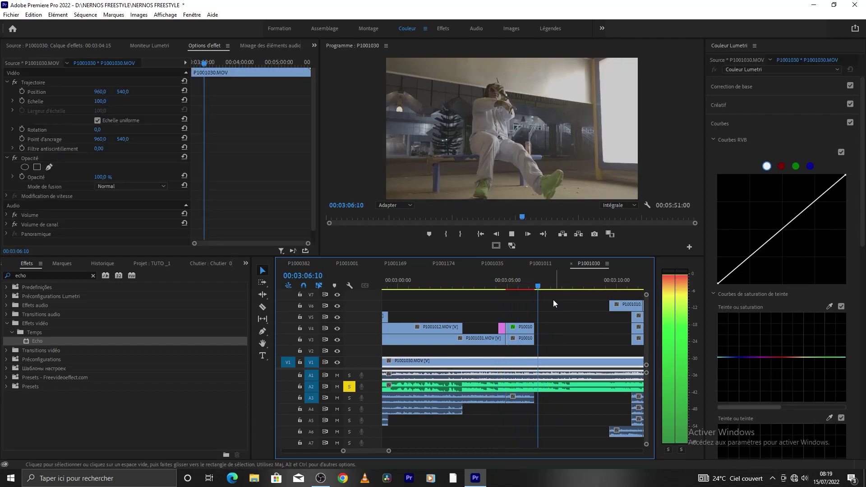
left_click_drag(538, 285, 492, 294)
key("space")
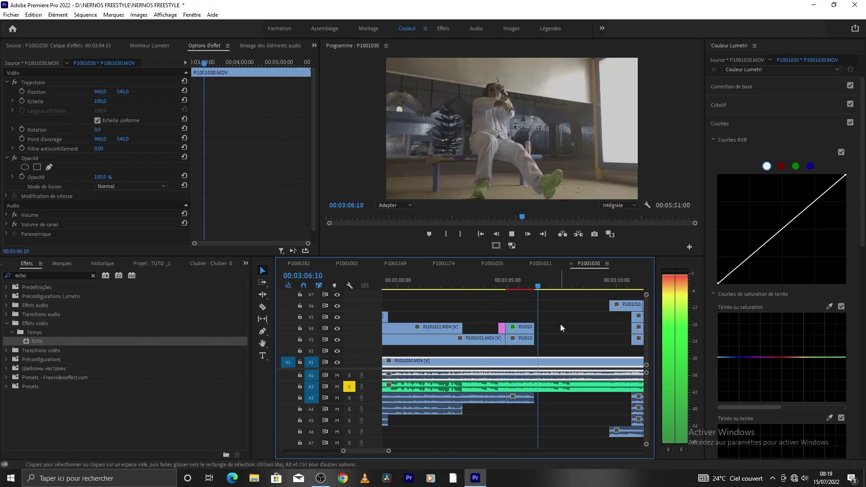
key("space")
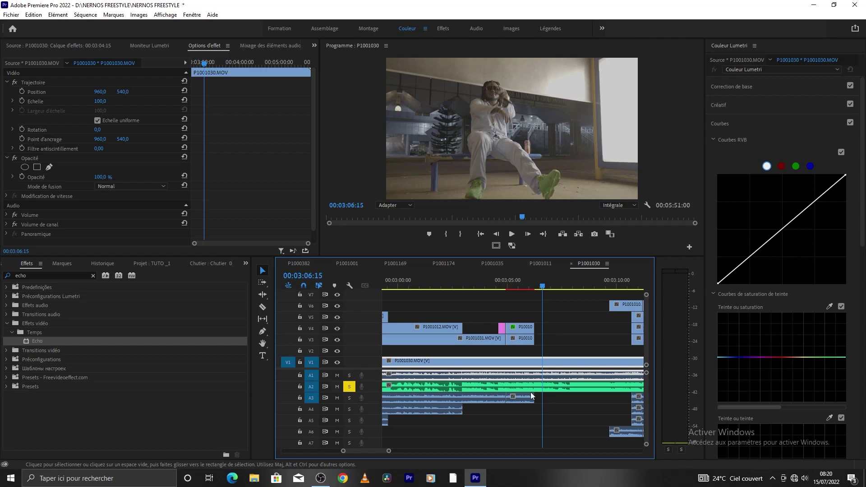
Show a longer stretch of the timeline and play the sequence from 00:02:50:19 to review the edited effects together
left_click_drag(390, 451, 417, 438)
left_click(408, 286)
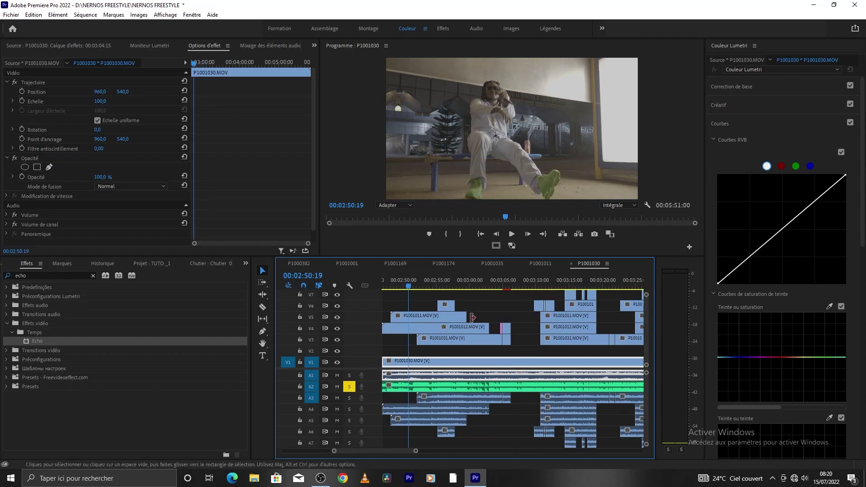
key("space")
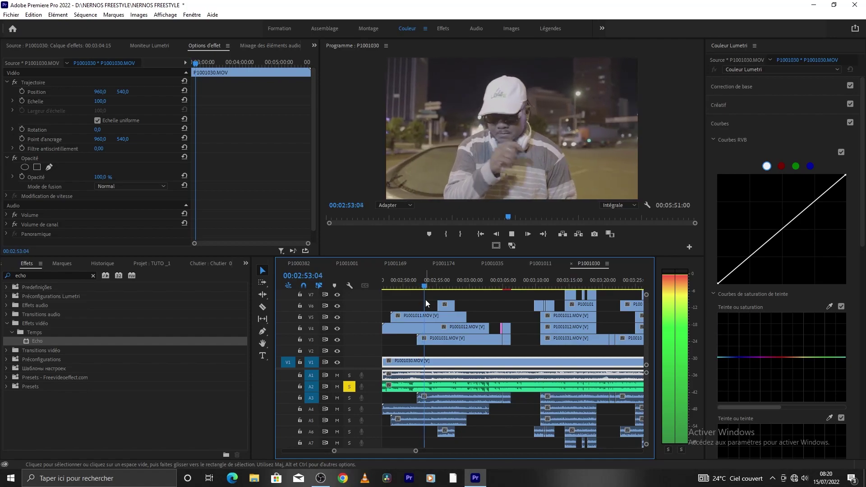
Examine the stretch leading into the V6 car shot at closer timeline scale, replaying it and parking the playhead at 00:02:55:23
key("space")
left_click_drag(415, 452, 385, 450)
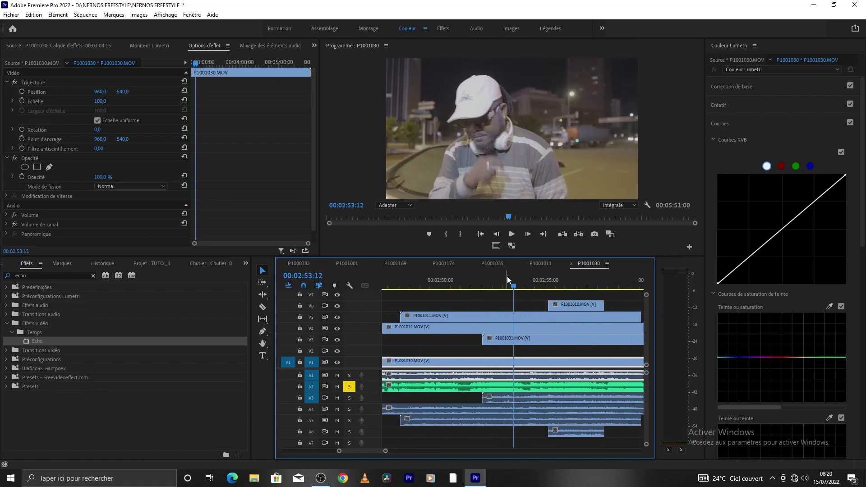
left_click(391, 286)
key("space")
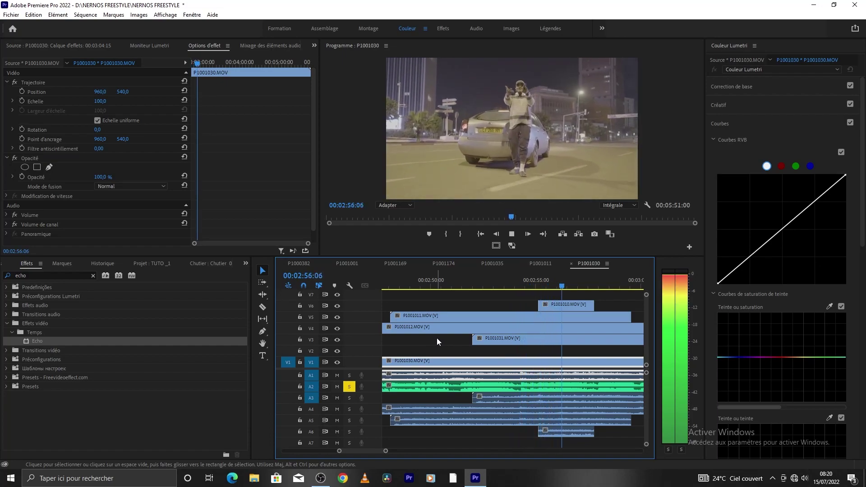
key("space")
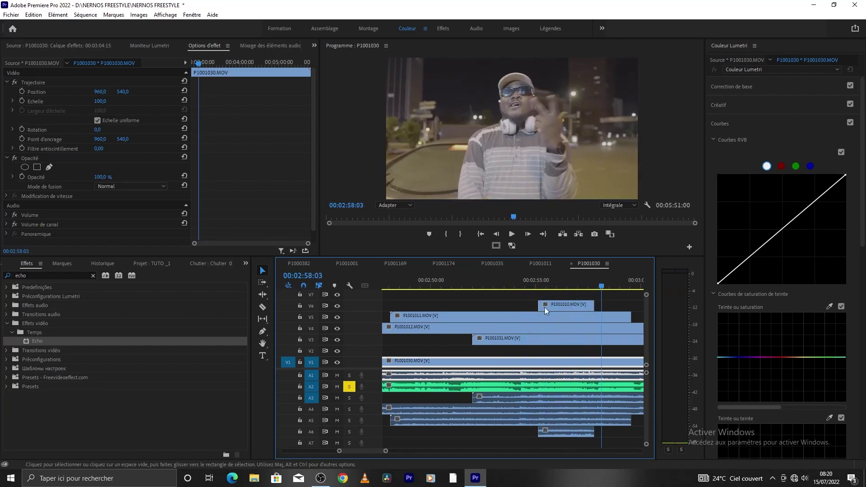
left_click(566, 286)
left_click(548, 288)
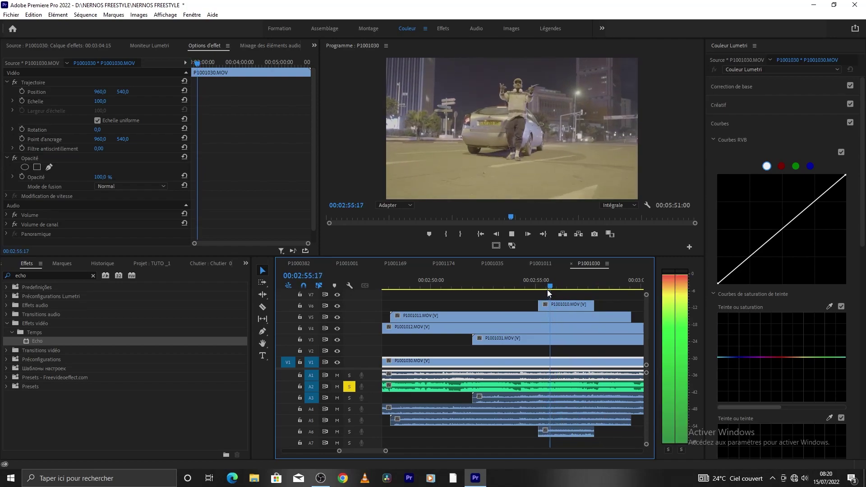
key("space")
key("space")
left_click(554, 286)
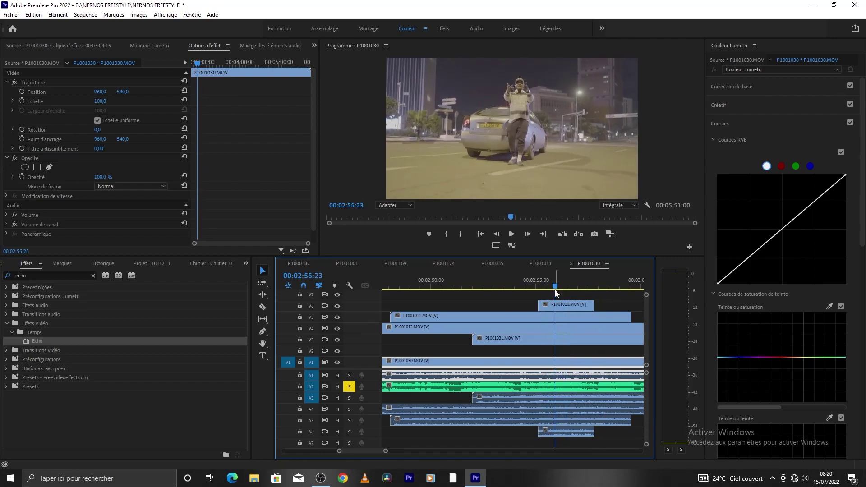
Add a text title reading "NERNOS" over the buildings beside the man in the car shot at 00:02:55:23
left_click(556, 306)
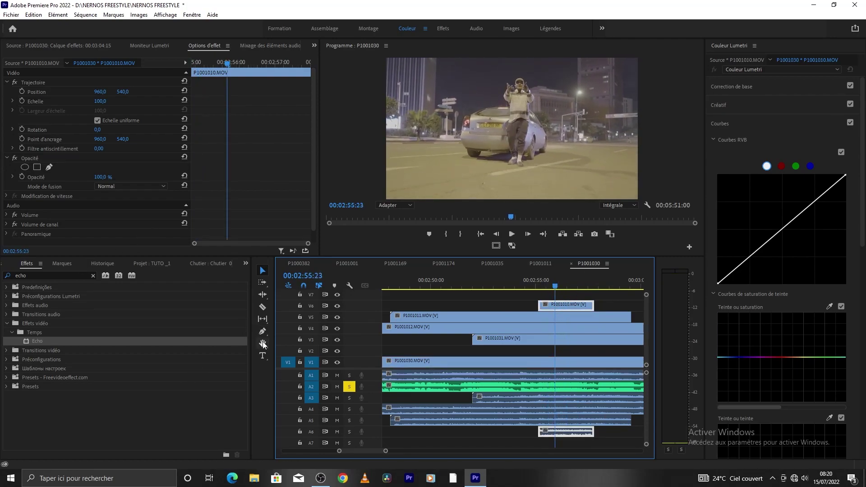
left_click(263, 356)
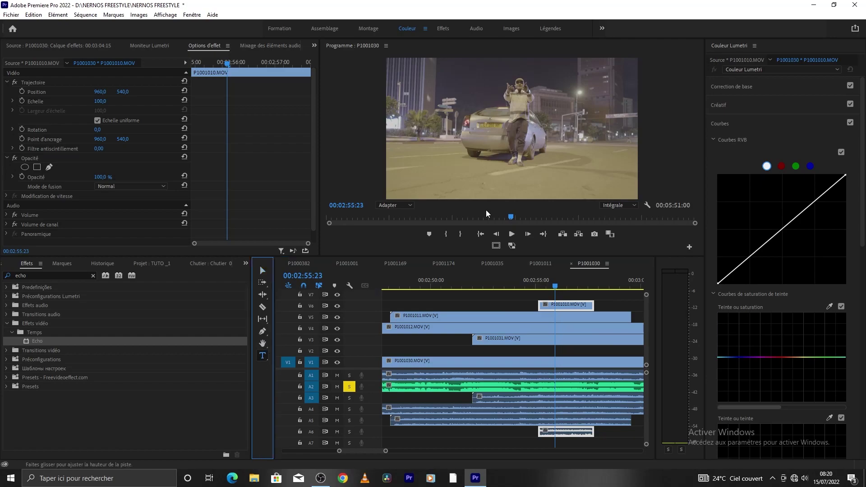
left_click(406, 96)
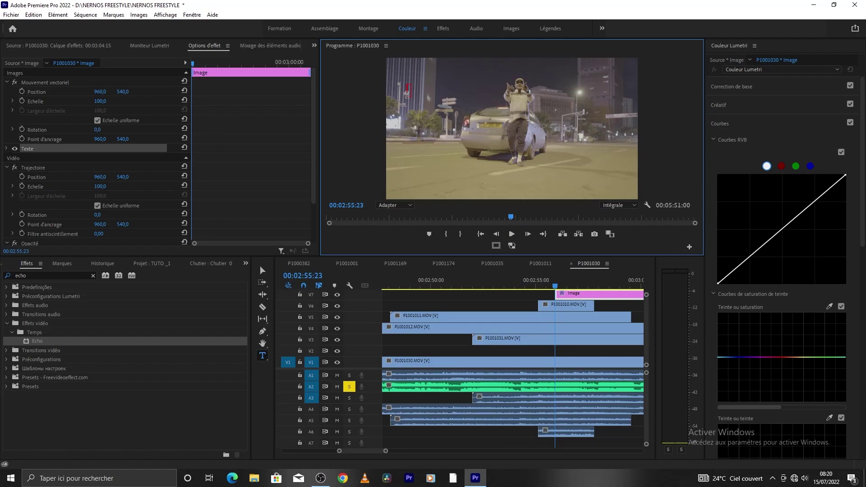
type("ERNOS")
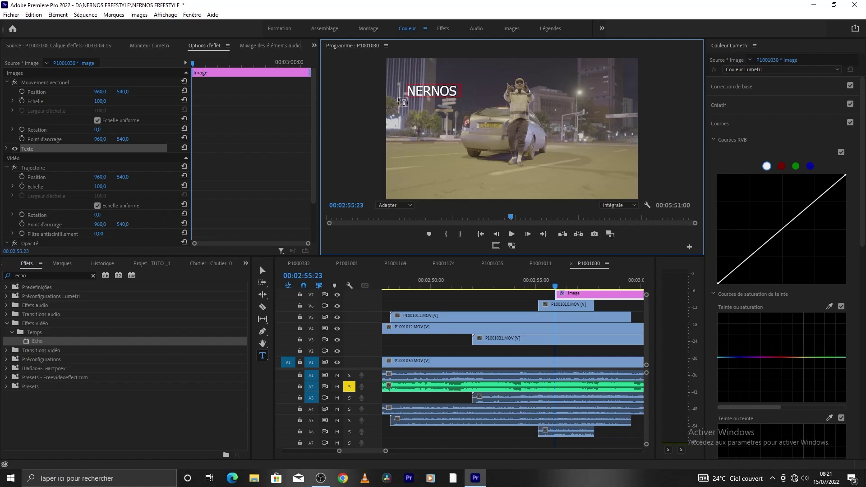
key("Escape")
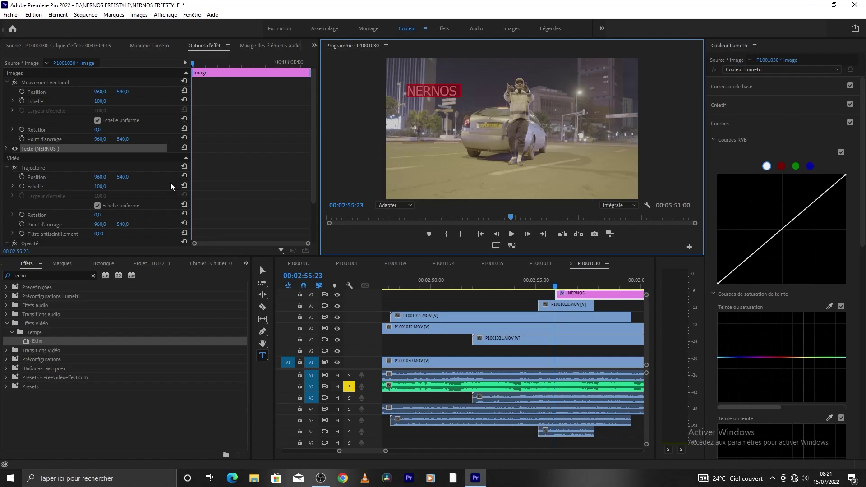
Set the NERNOS title's font to Gotham Ultra, finding it by searching for "GOTHA"
left_click(6, 149)
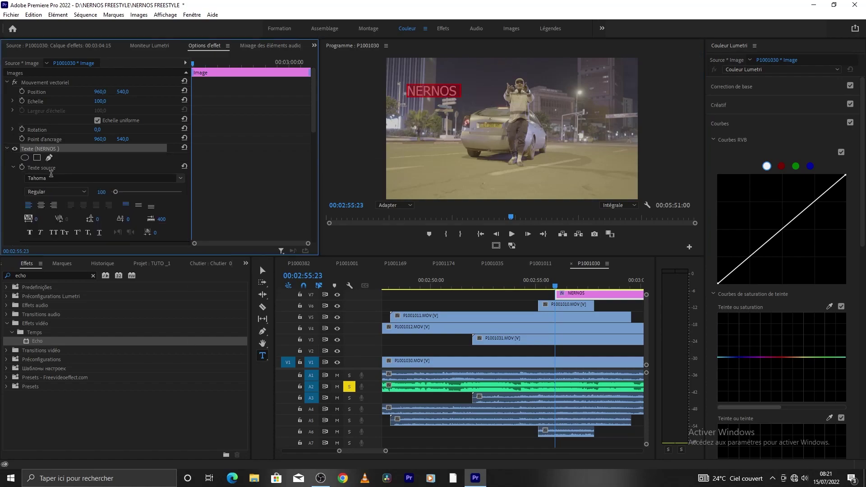
left_click(54, 179)
type("GOTHA")
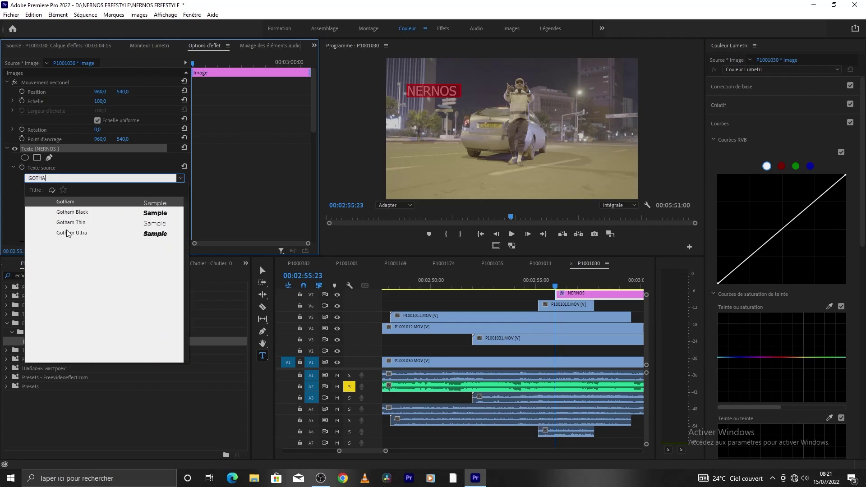
left_click(68, 232)
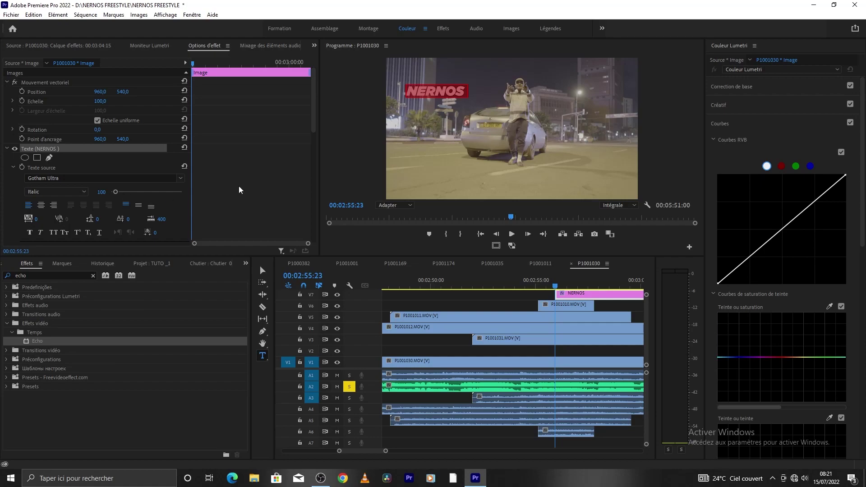
left_click_drag(312, 93, 310, 108)
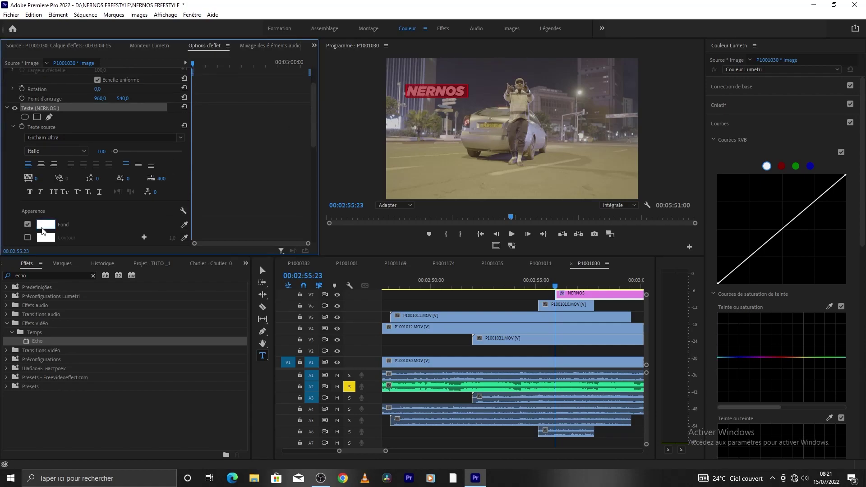
left_click(46, 226)
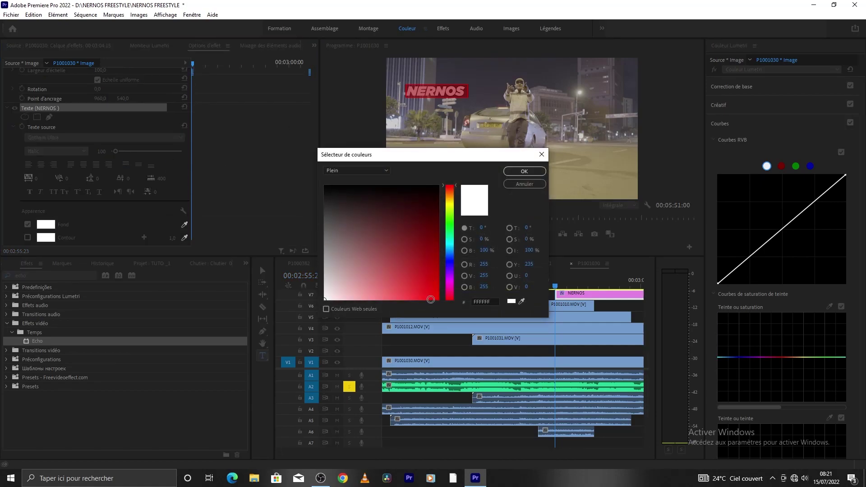
left_click(523, 184)
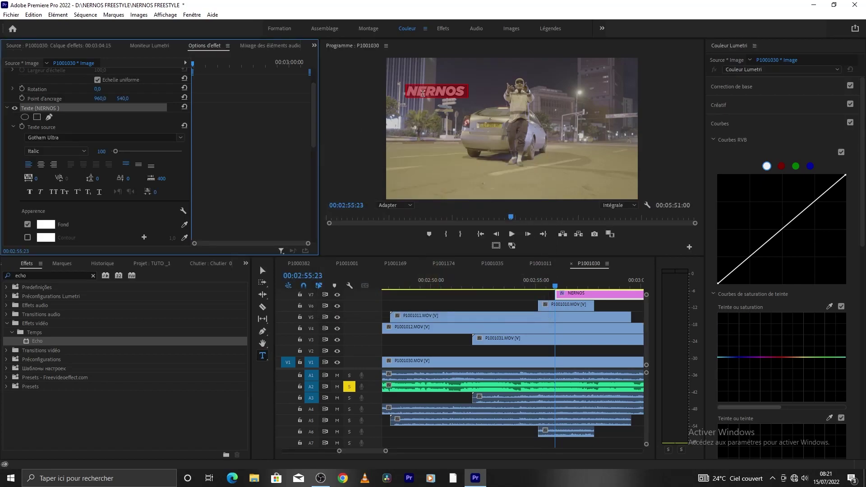
Fill only the letters NOS of the title with dark red and shift the title slightly left and down in the frame
left_click(447, 97)
left_click_drag(436, 90, 469, 90)
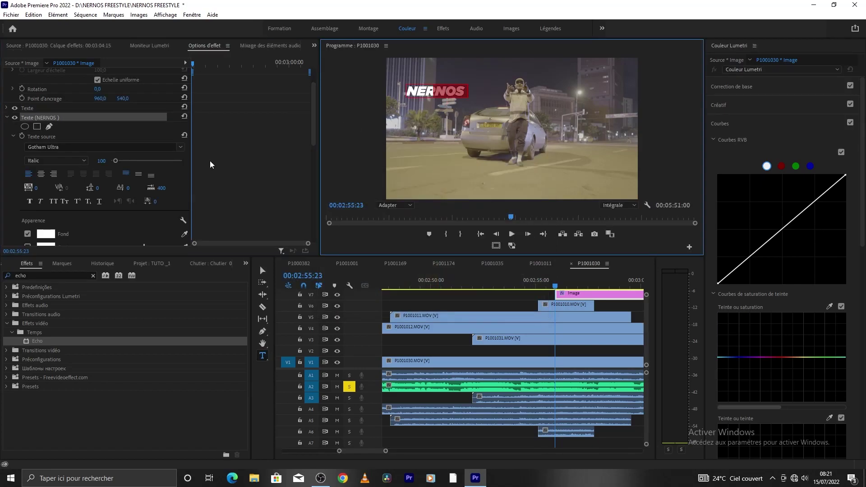
left_click(53, 235)
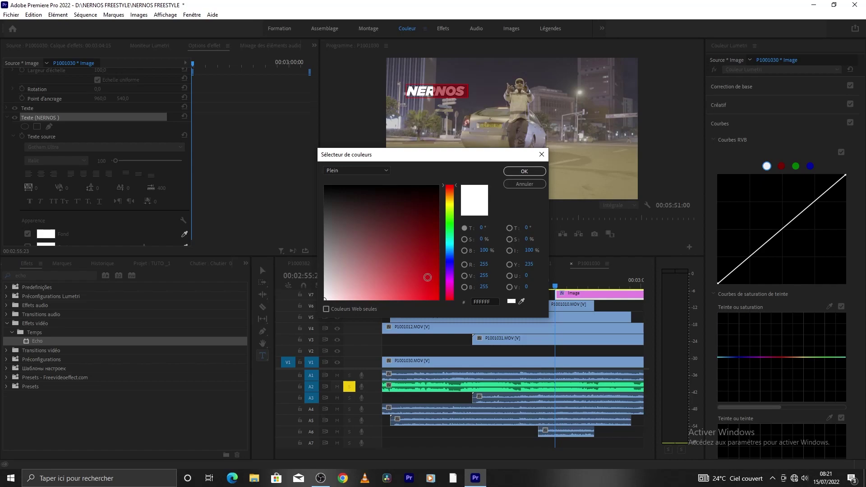
left_click_drag(428, 276, 432, 255)
left_click(512, 185)
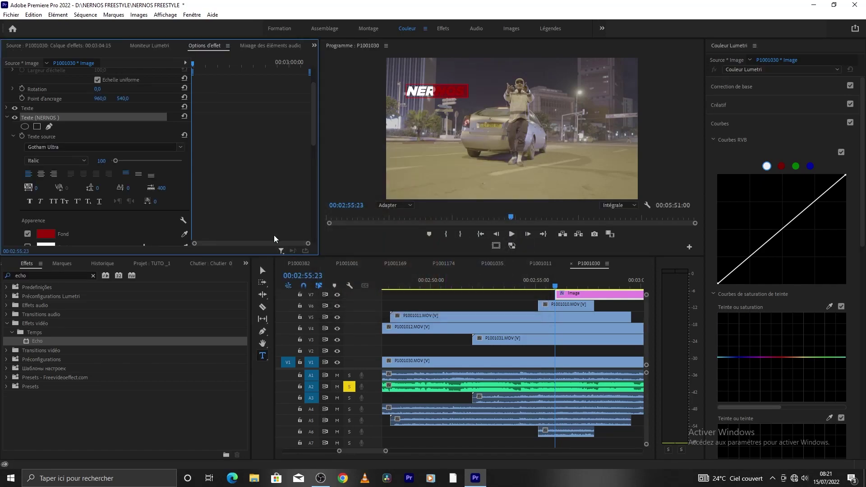
left_click(263, 270)
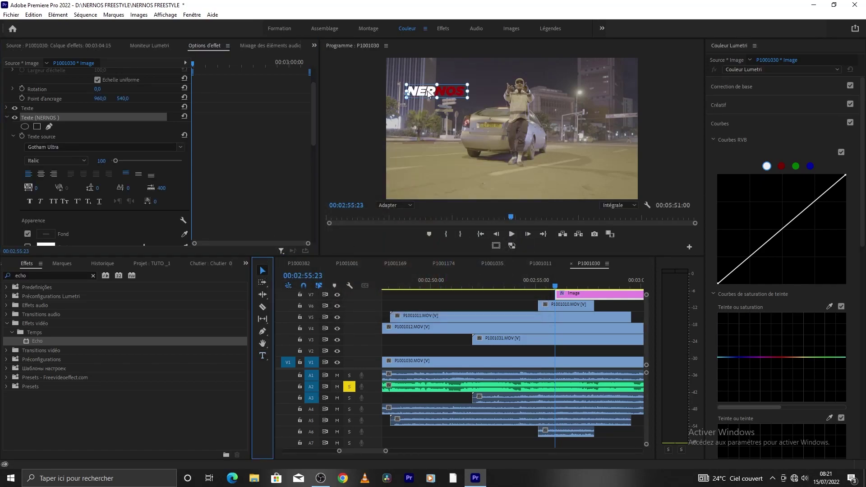
mouse_move(427, 90)
left_mouse_down()
mouse_move(417, 108)
mouse_move(419, 92)
left_mouse_up()
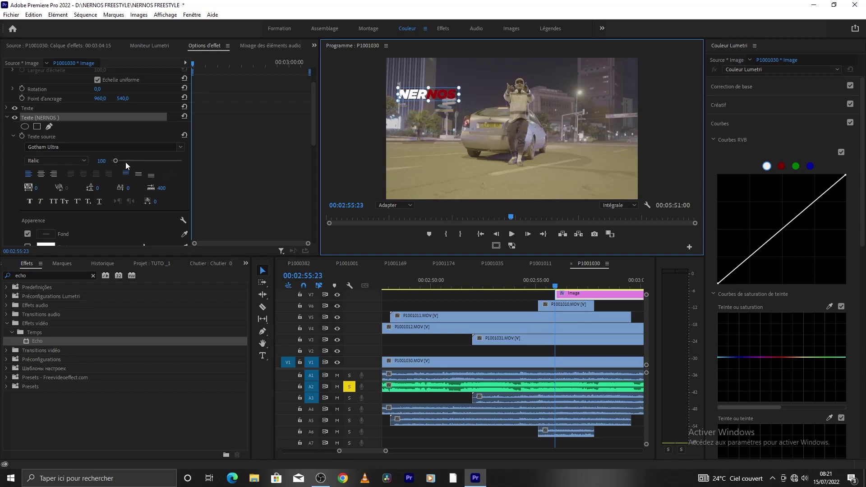
Change the fill of the letters NOS to a brighter red
scroll(127, 166, "down", 2)
left_click(262, 356)
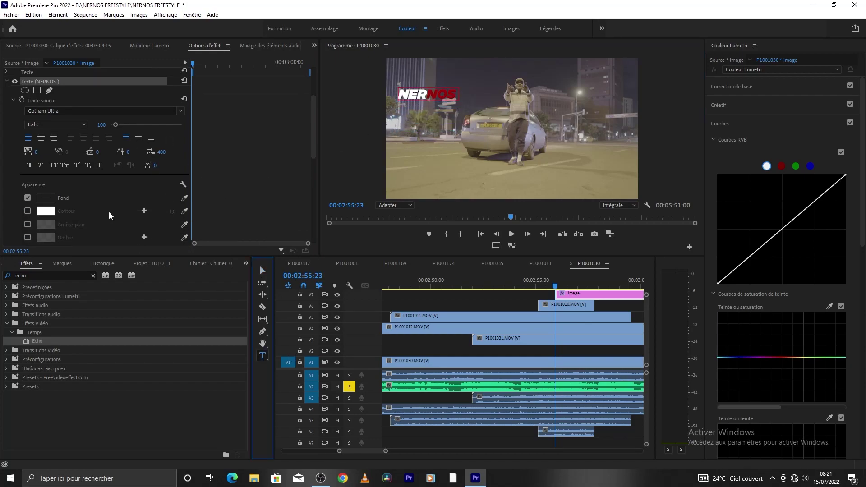
left_click(46, 200)
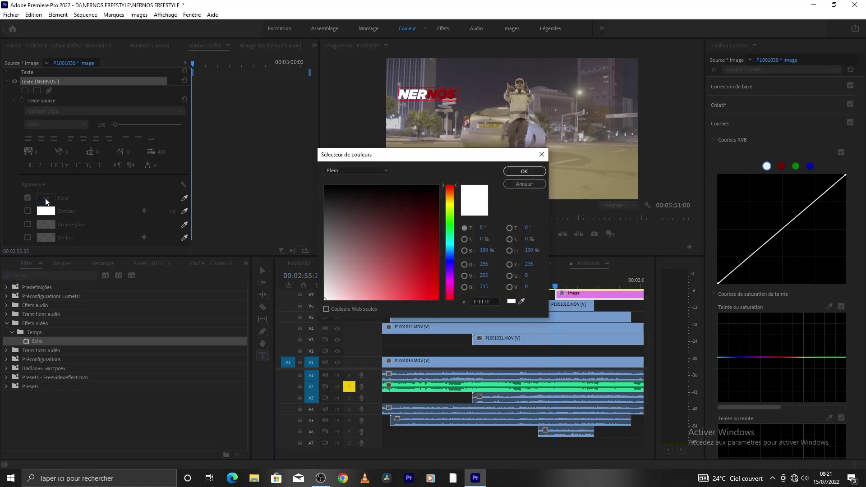
left_click(523, 171)
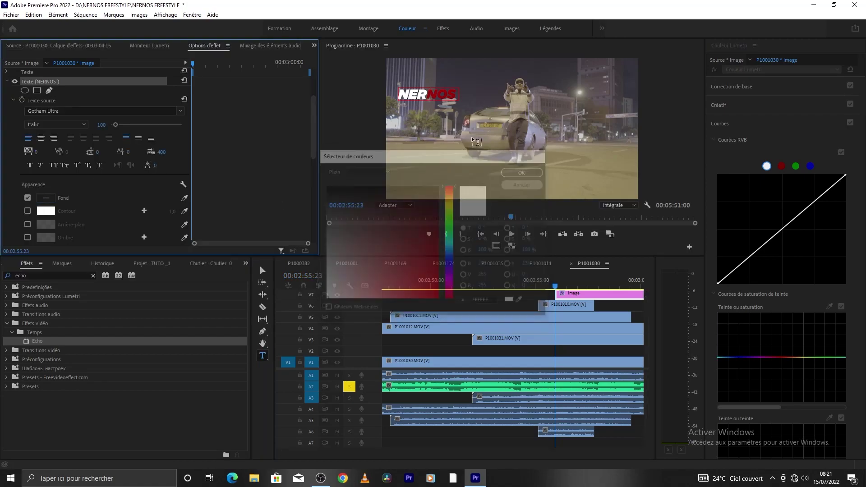
left_click(46, 197)
left_click_drag(401, 279, 425, 290)
left_click(520, 171)
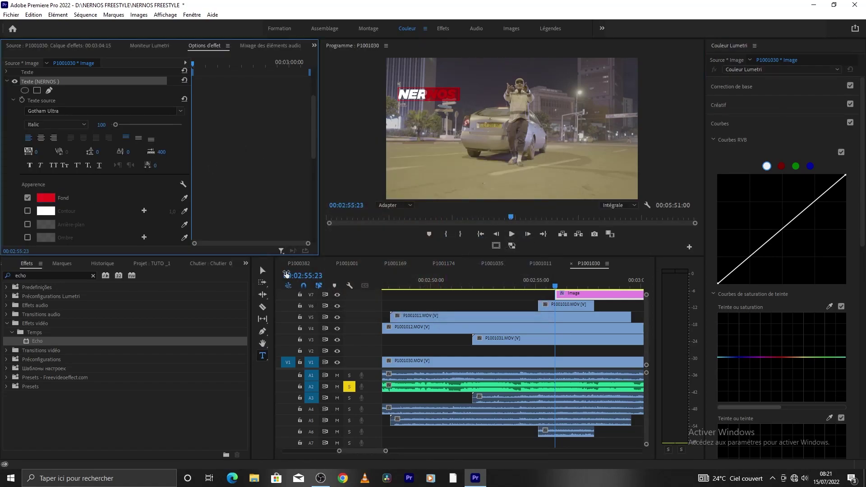
left_click(287, 173)
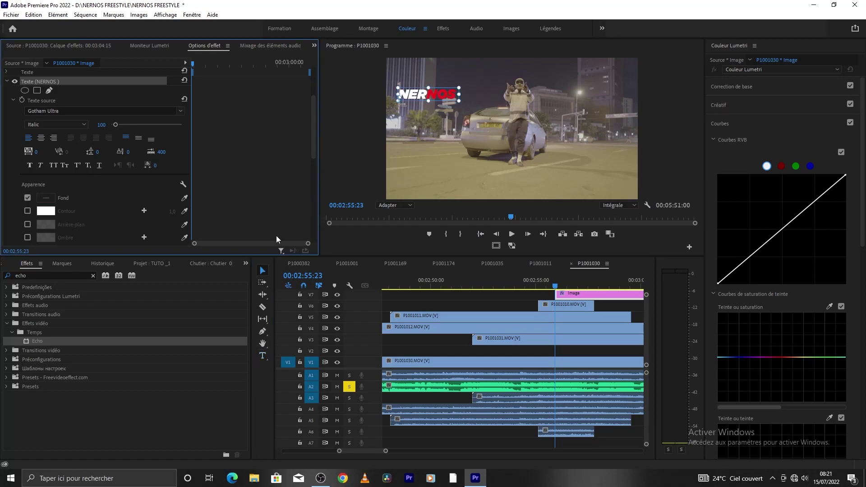
Move the title clip on V7 to start together with the V6 car clip and play it back from just before its start
left_click(566, 297)
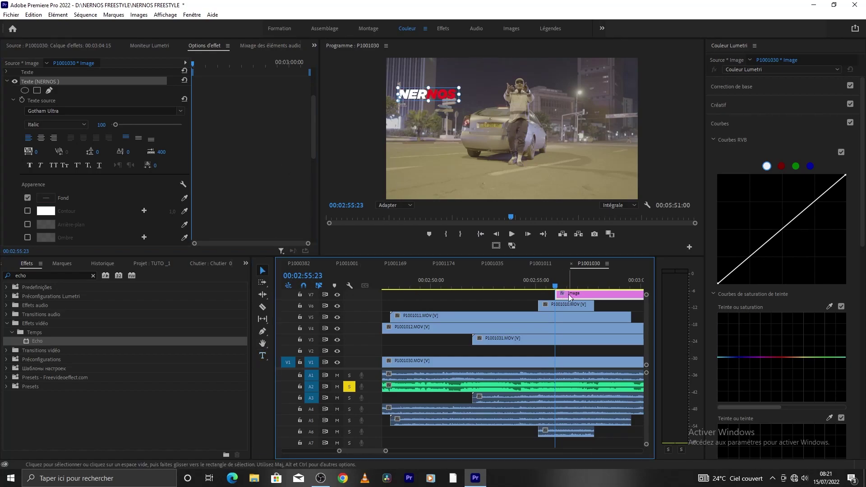
left_click_drag(569, 296, 554, 295)
left_click(531, 283)
key("space")
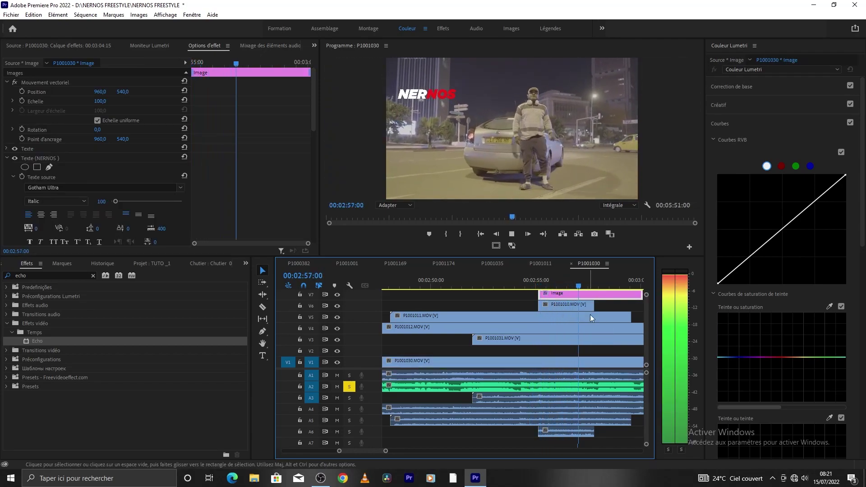
Cut the V7 title clip where the V6 car clip ends and delete the remaining piece
key("space")
key("c")
left_click(594, 296)
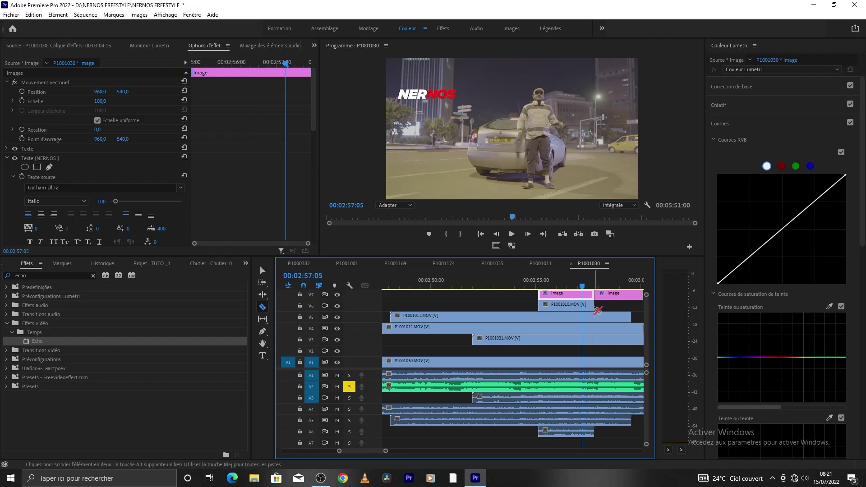
key("v")
left_click(607, 296)
key("Delete")
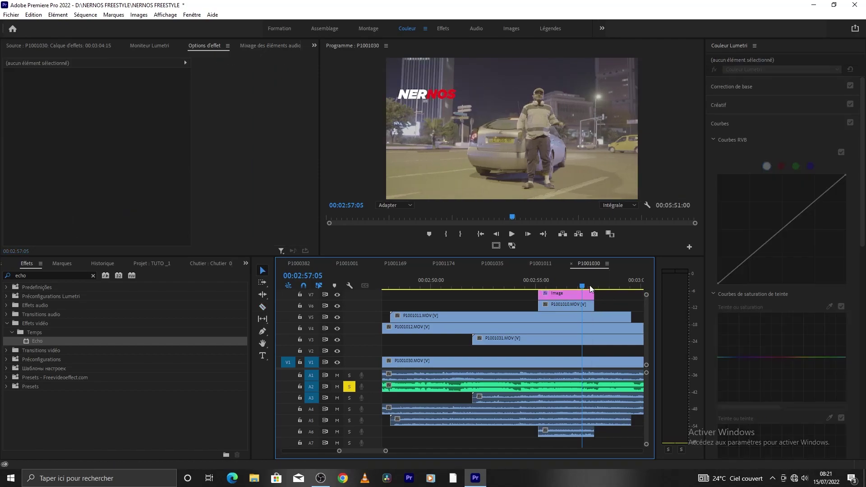
Play the titled car shot from its beginning to review the trimmed title
left_click(540, 283)
key("space")
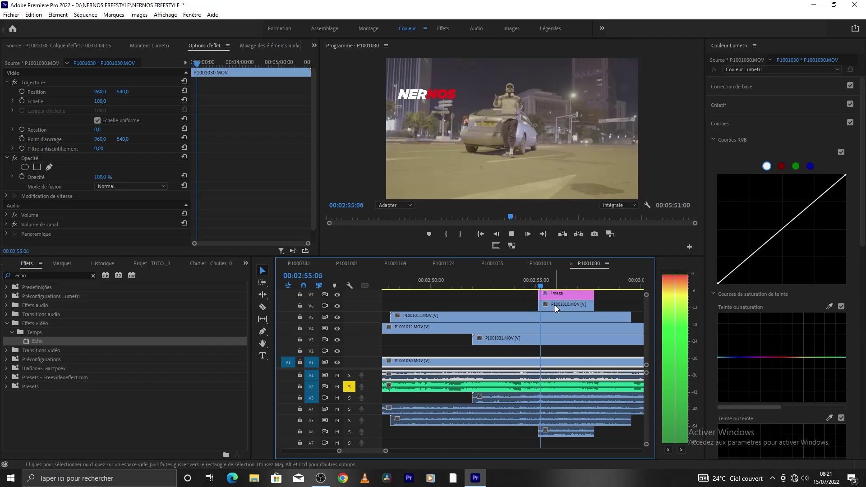
key("space")
Add a Position keyframe to the V7 title clip at 00:02:55:05, near its start
left_click(556, 294)
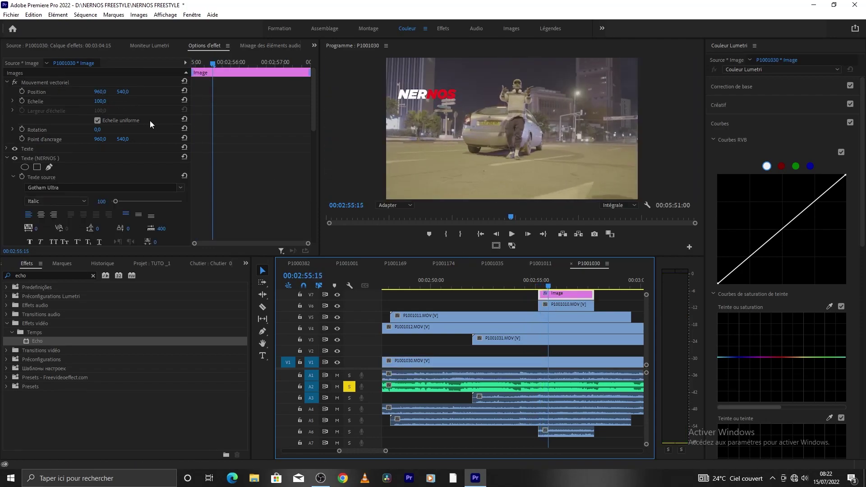
left_click_drag(545, 283, 541, 287)
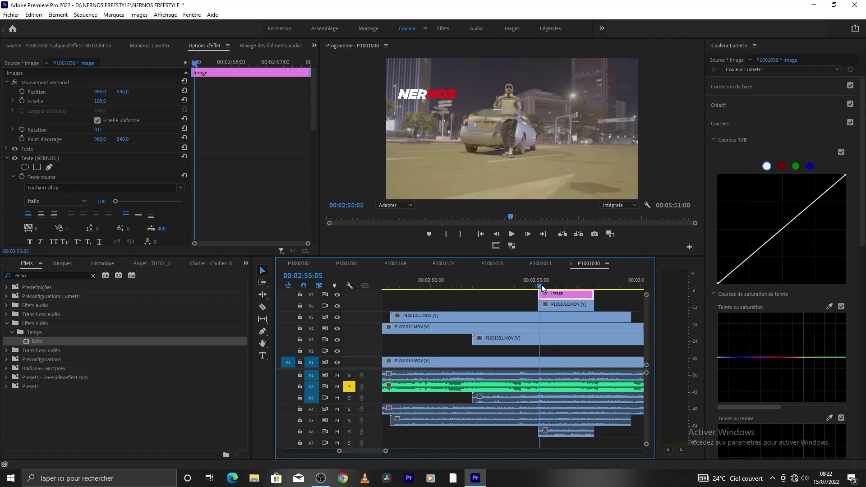
left_click(20, 94)
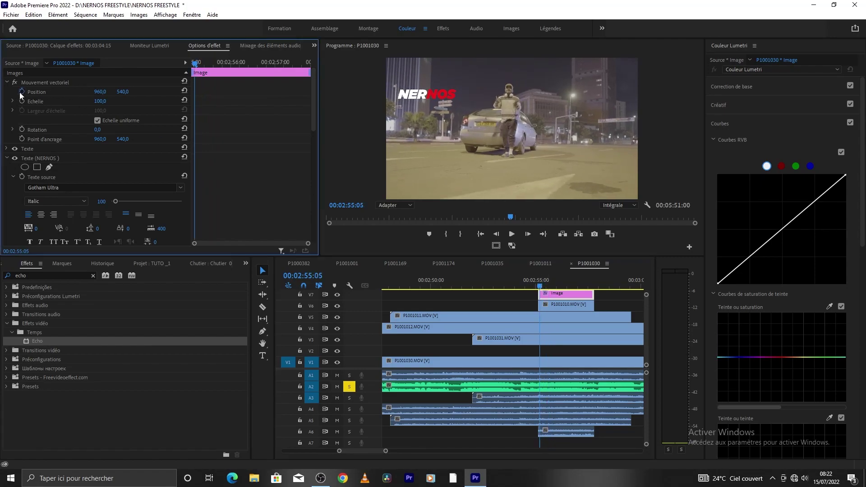
Shift the title horizontally to Position X 1124 at 00:02:56:08 so that it slides across the shot
left_click(545, 284)
left_click_drag(546, 284, 564, 285)
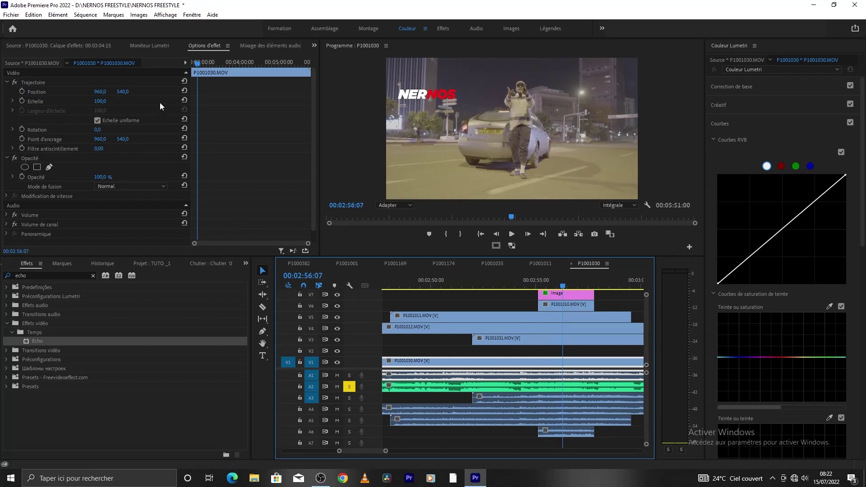
left_click(547, 294)
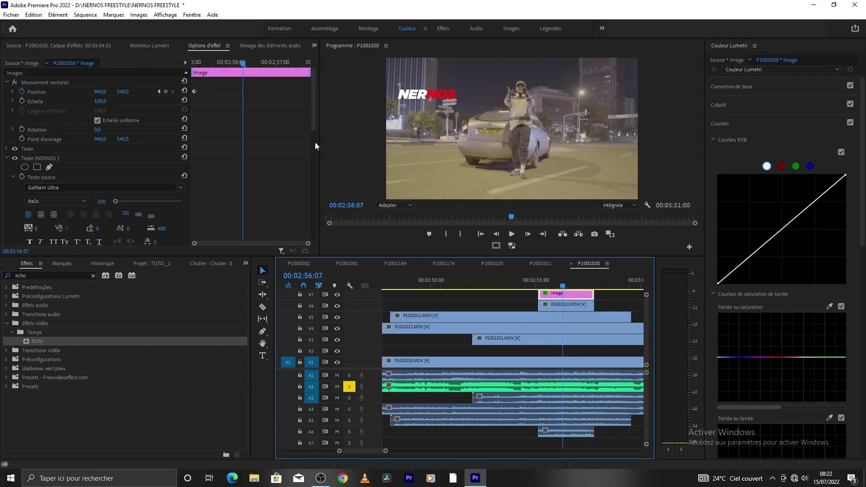
mouse_move(557, 286)
left_mouse_down()
mouse_move(537, 286)
mouse_move(563, 289)
left_mouse_up()
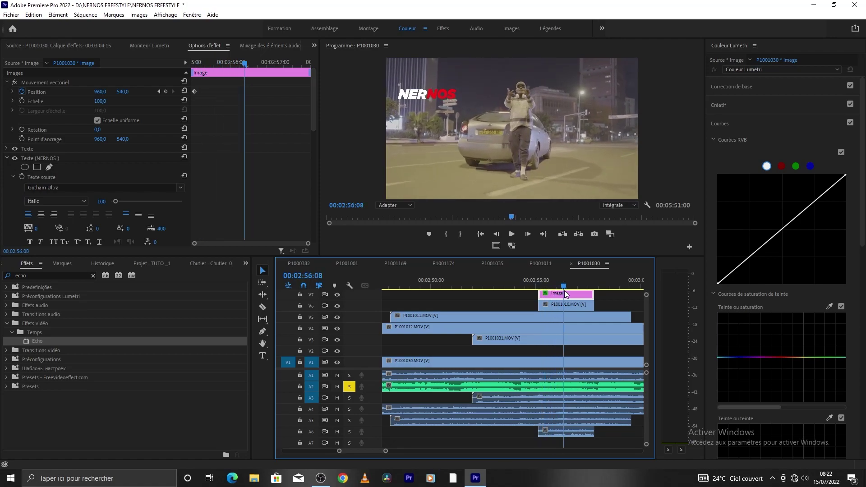
left_click(93, 98)
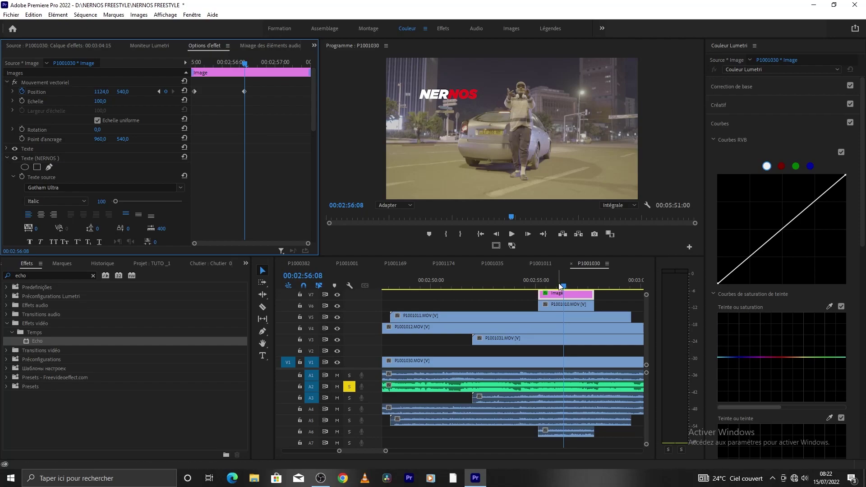
Play back the car shot to review the sliding title
key("shift+k")
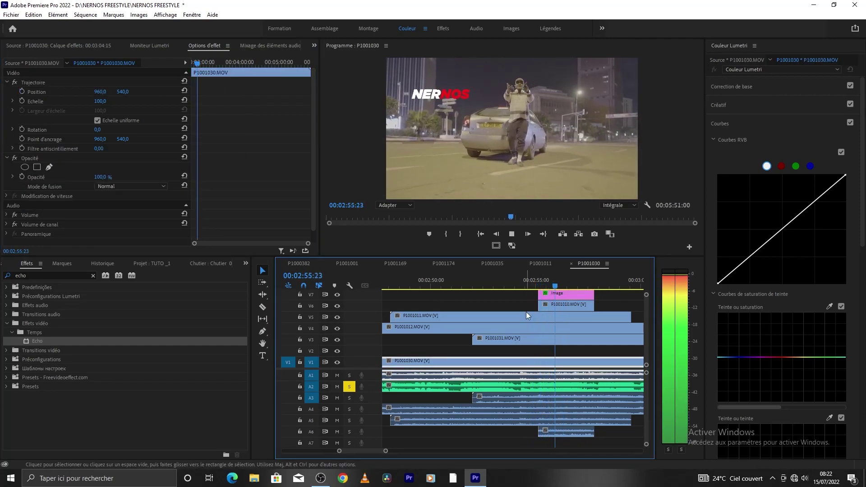
left_click(567, 287)
left_click(548, 286)
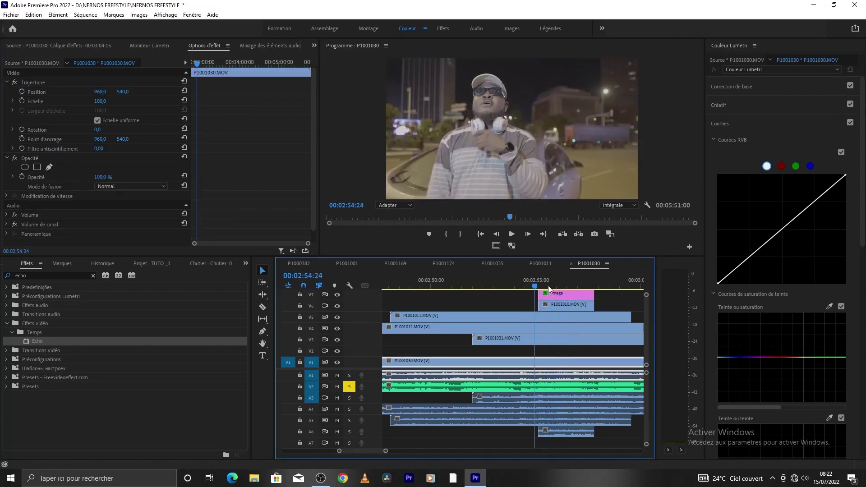
Move the title's first Position keyframe to the very start of the clip and briefly play the movement
left_click(557, 295)
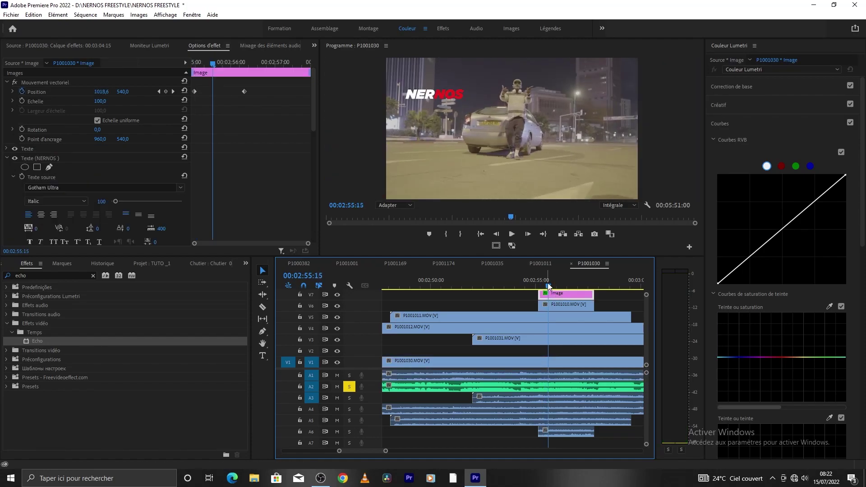
left_click_drag(548, 286, 537, 287)
left_click(549, 286)
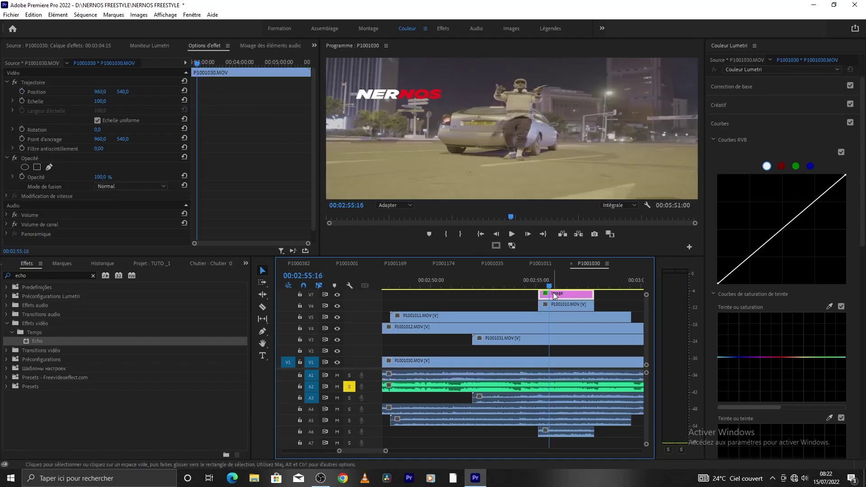
left_click(568, 294)
left_click_drag(196, 93, 167, 95)
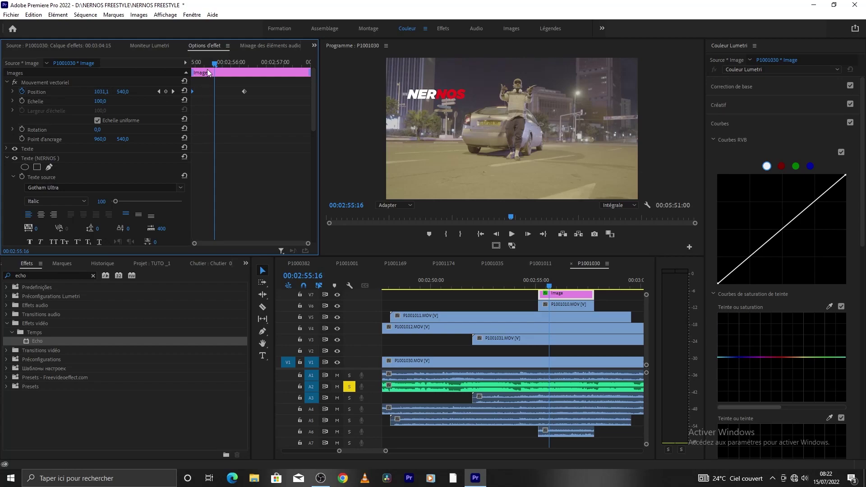
key("space")
key("space")
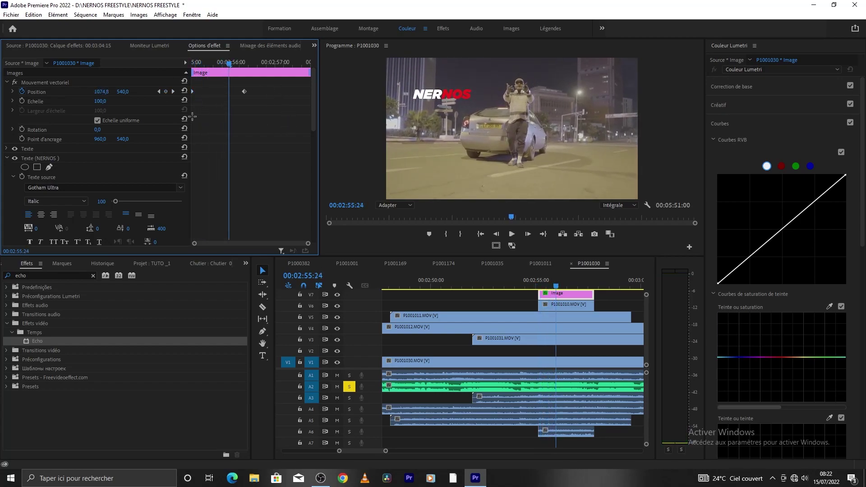
Set the temporal interpolation of both Position keyframes of the title to Progressif
left_click_drag(269, 125, 191, 85)
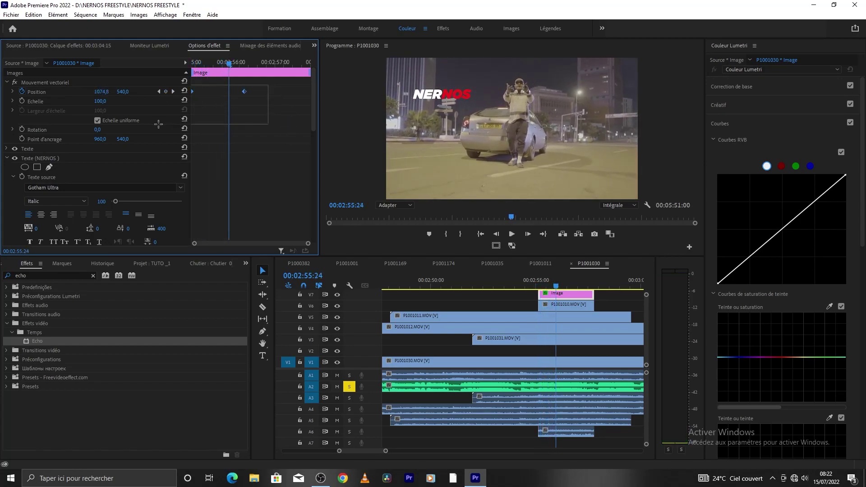
right_click(243, 91)
mouse_move(313, 163)
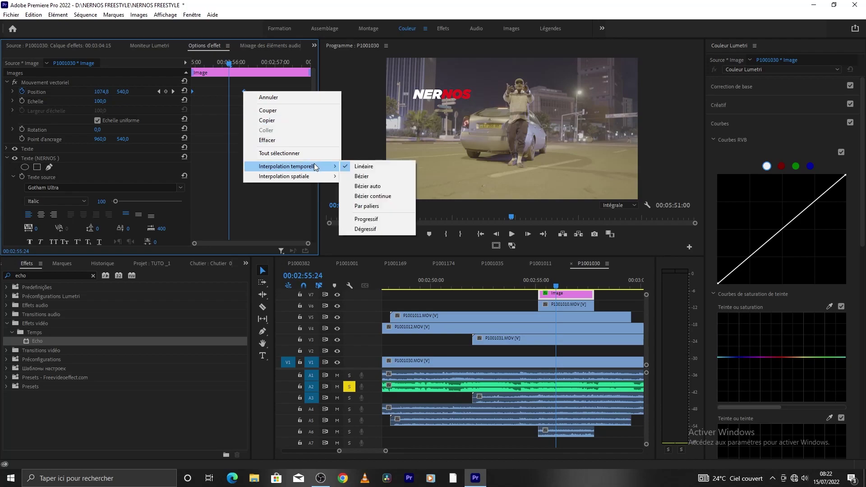
left_click(372, 219)
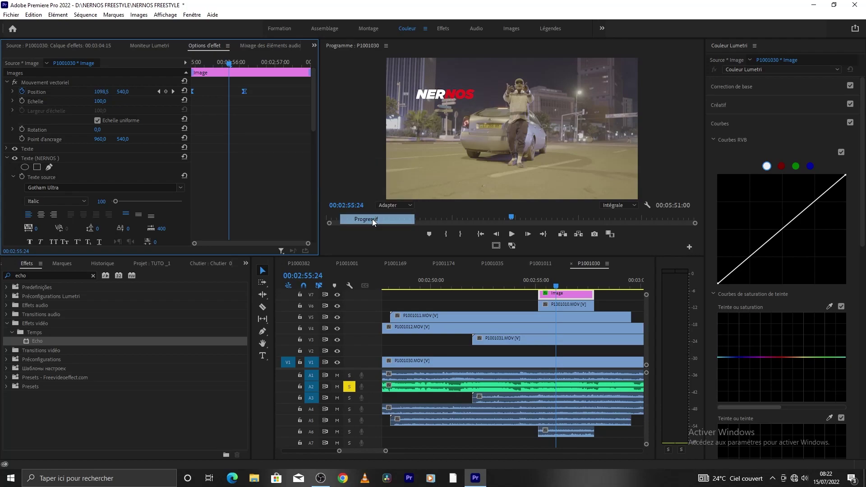
Replay the car shot several times from just before its start to review the eased title slide
left_click(532, 281)
key("space")
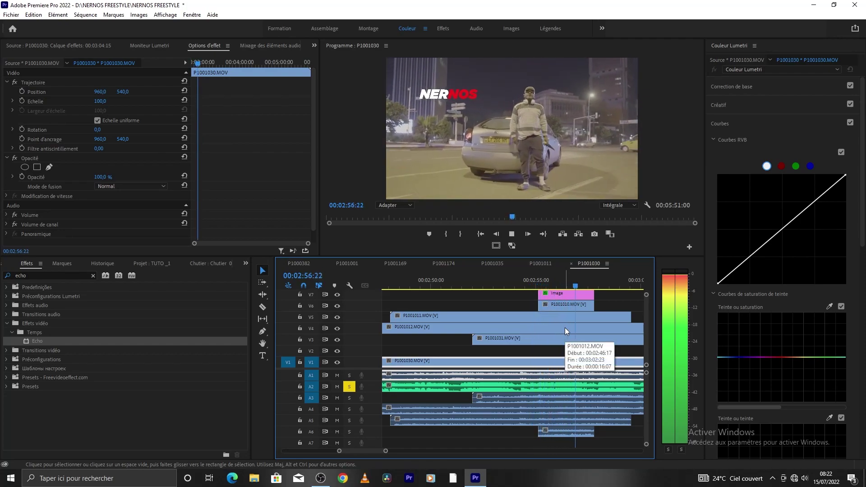
left_click_drag(586, 281, 521, 289)
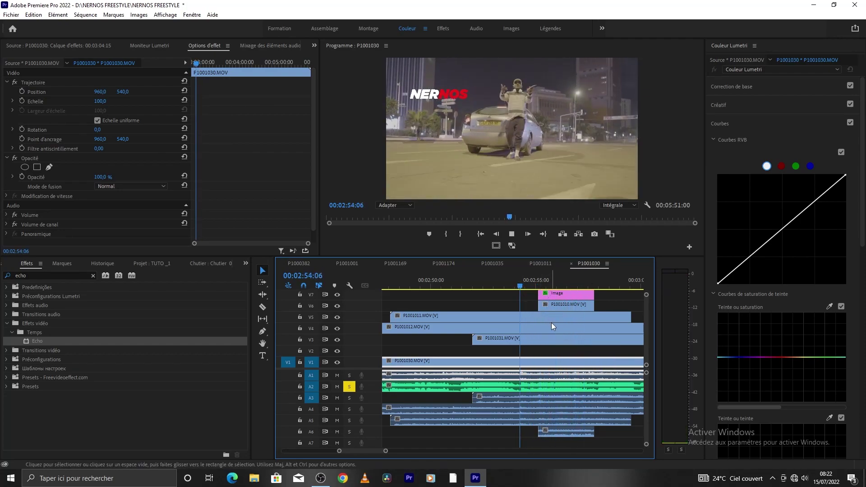
key("space")
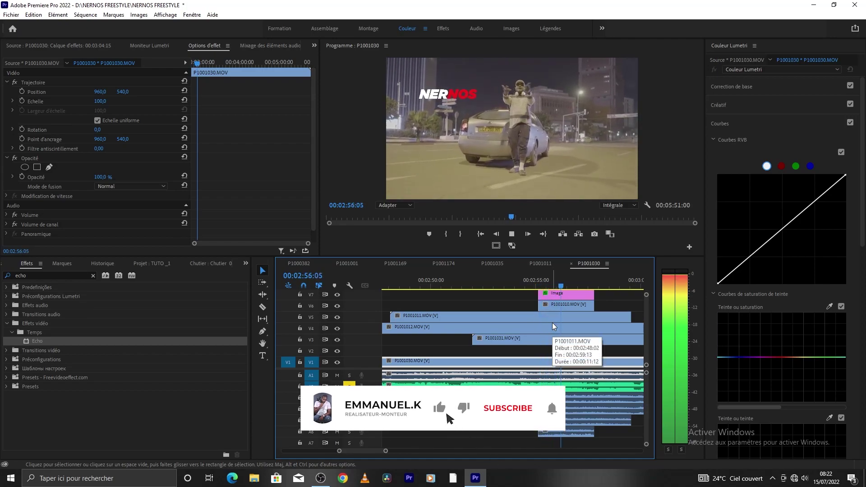
left_click_drag(580, 284, 524, 289)
key("space")
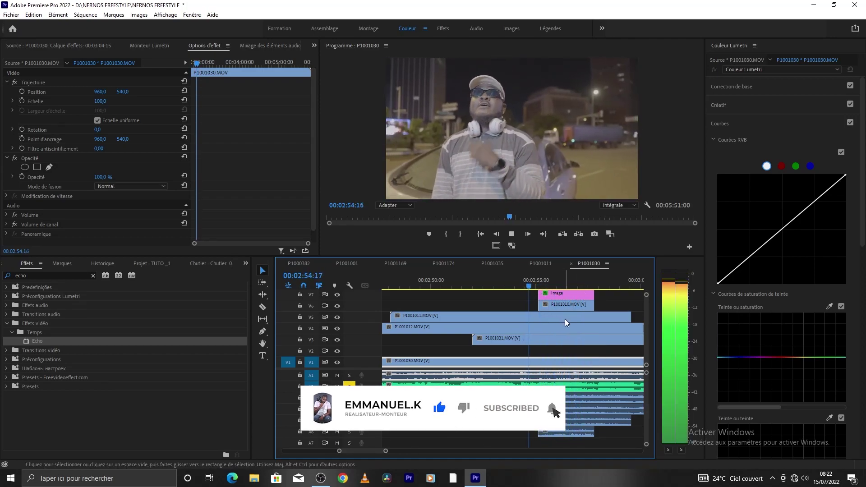
left_click(572, 294)
left_click(529, 288)
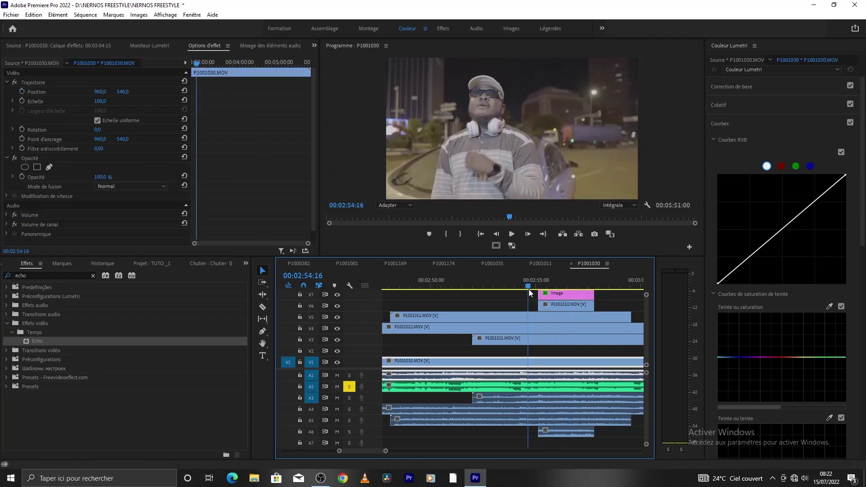
key("space")
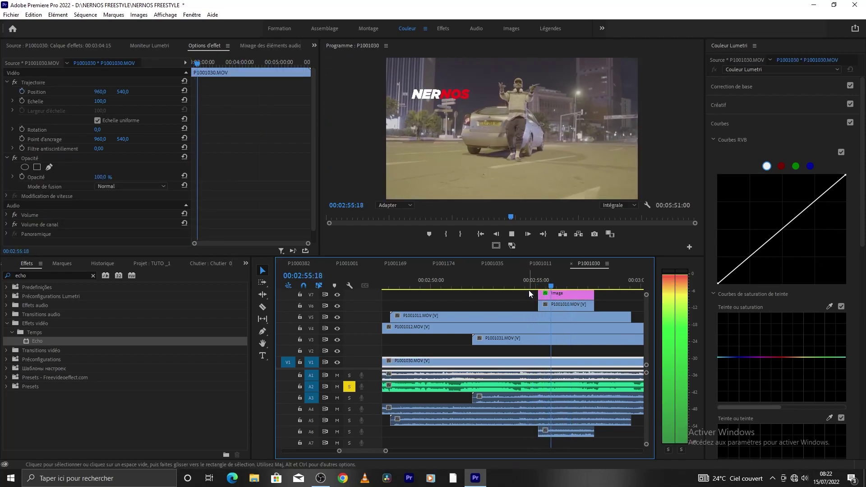
key("space")
Delete the Position keyframes of the V7 title clip and reset its Position to the default
left_click(578, 292)
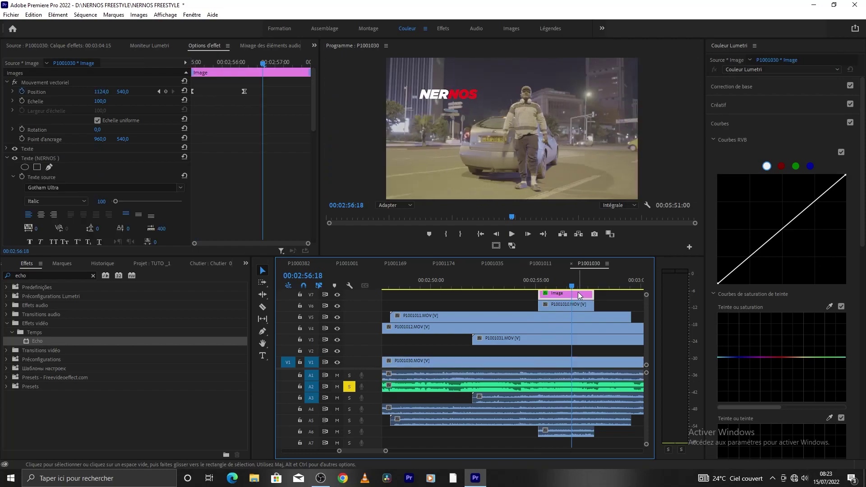
left_click_drag(567, 287, 561, 287)
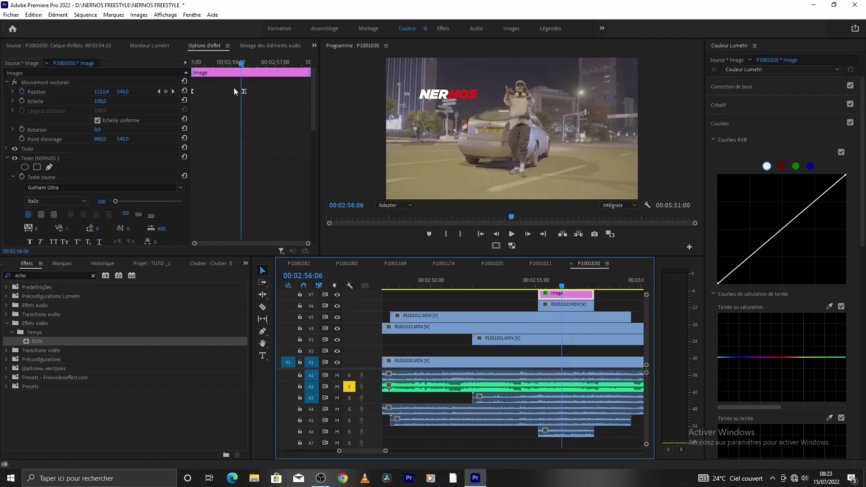
left_click(22, 92)
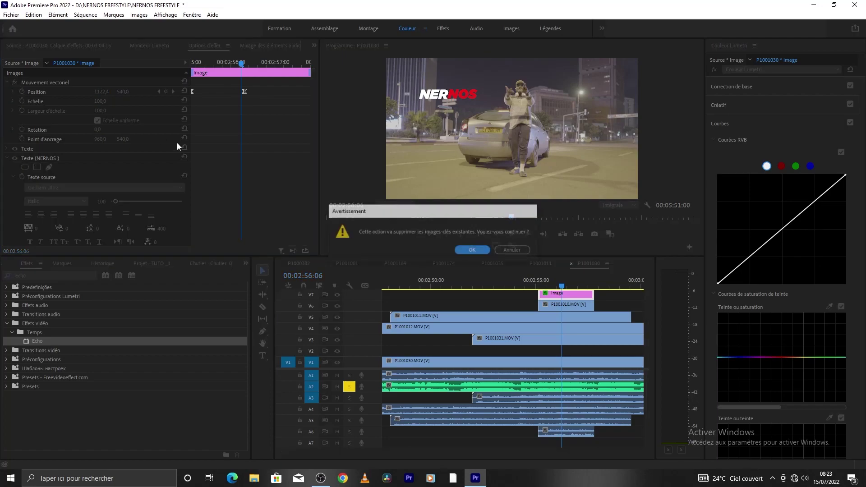
left_click(464, 251)
left_click_drag(561, 284, 547, 284)
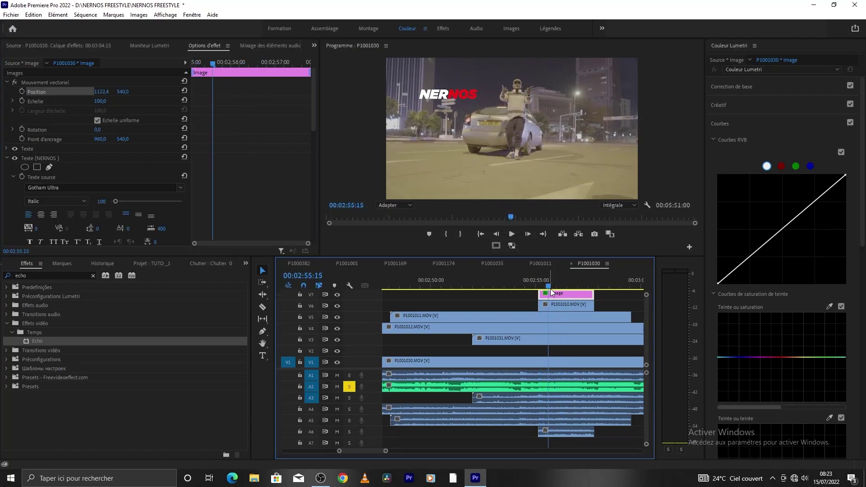
left_click(184, 91)
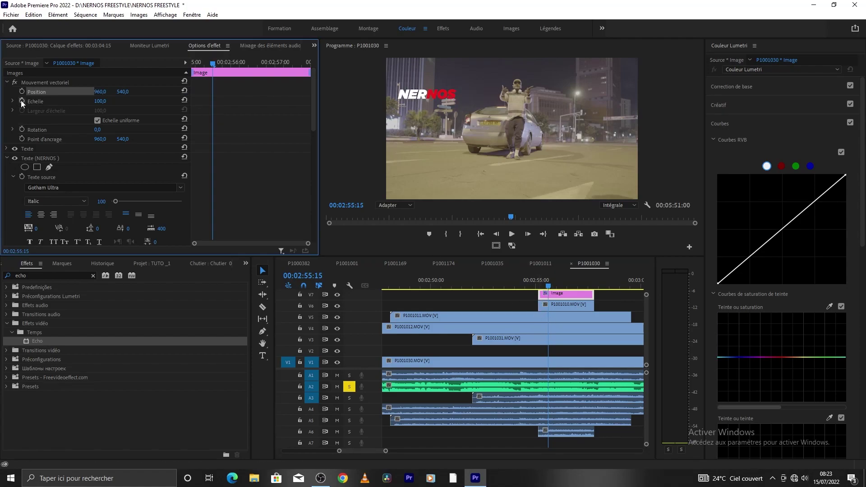
Scale the title down to 52 and set its anchor point X to 1458, with an anchor keyframe at the clip's start
left_click_drag(97, 103, 75, 103)
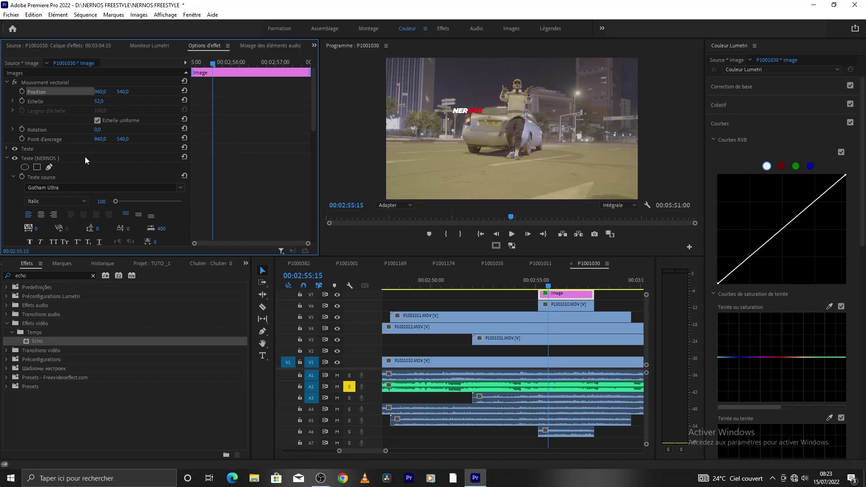
left_click_drag(97, 141, 255, 141)
left_click(21, 138)
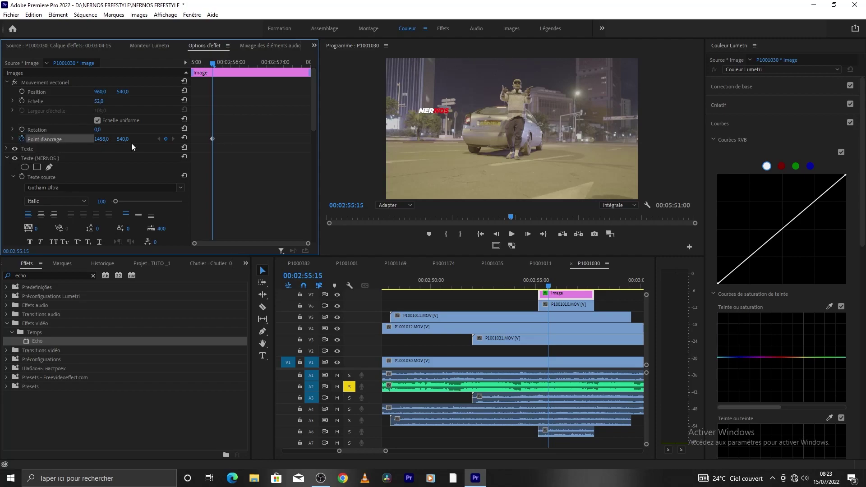
left_click_drag(211, 138, 193, 139)
left_click_drag(212, 62, 192, 60)
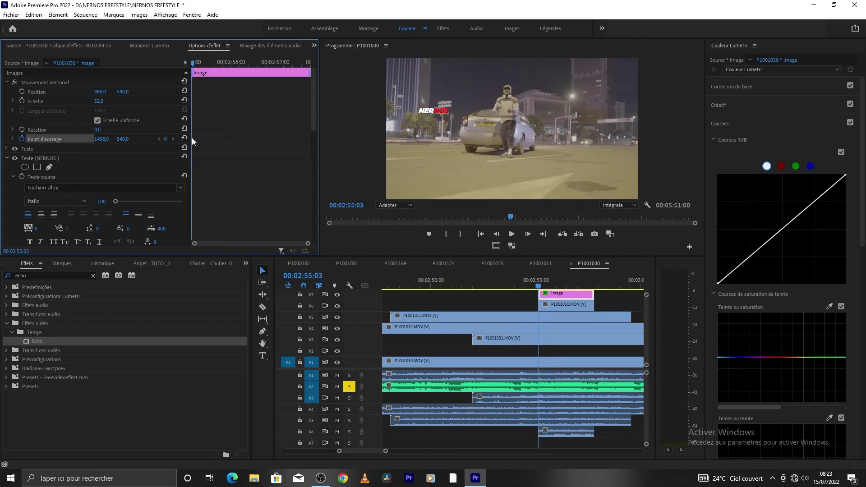
Keyframe the title's scale from 52 at the clip's start to 101 at 00:02:56:12, with the anchor point X at 839 there
left_click(22, 101)
left_click_drag(197, 63, 253, 62)
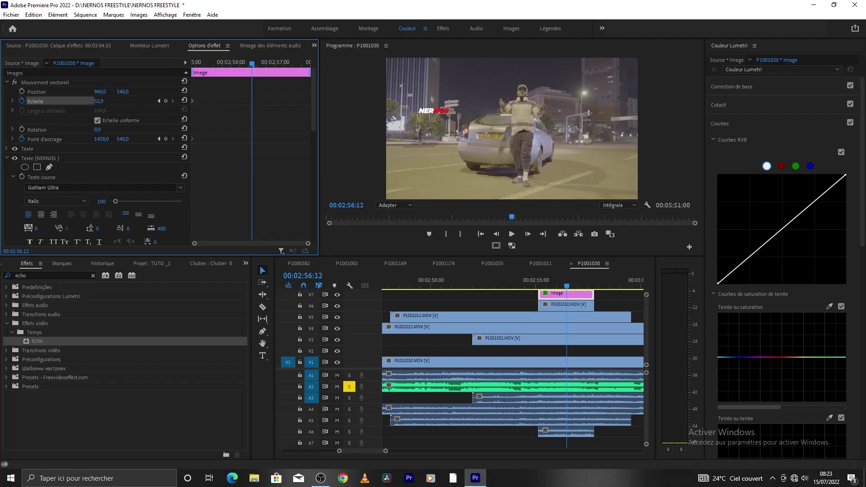
left_click_drag(98, 101, 116, 101)
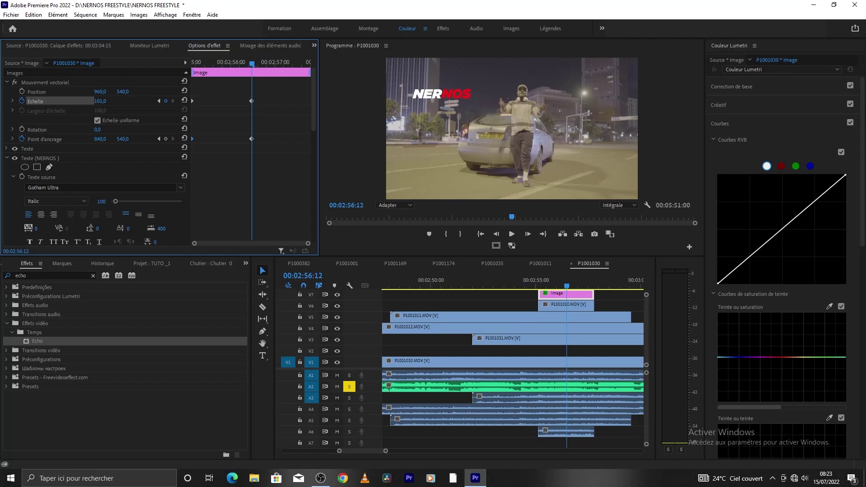
Play the title clip from its start twice to review the scale and anchor point animation
left_click_drag(249, 58, 184, 90)
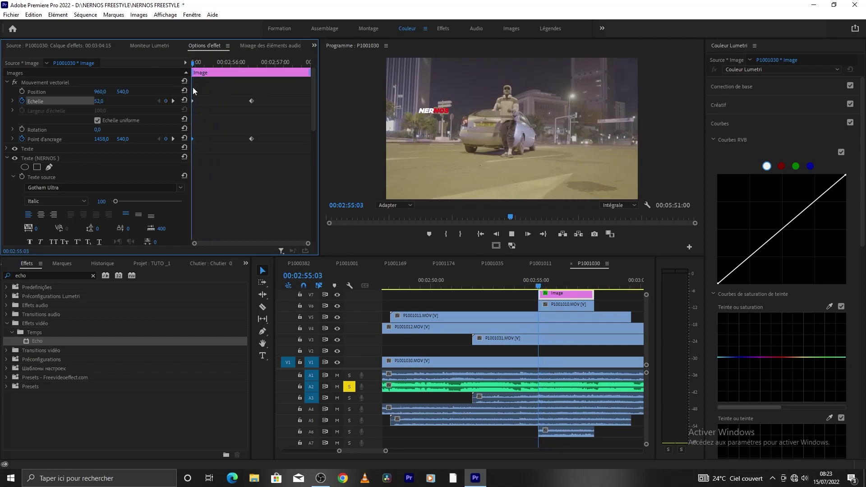
key("space")
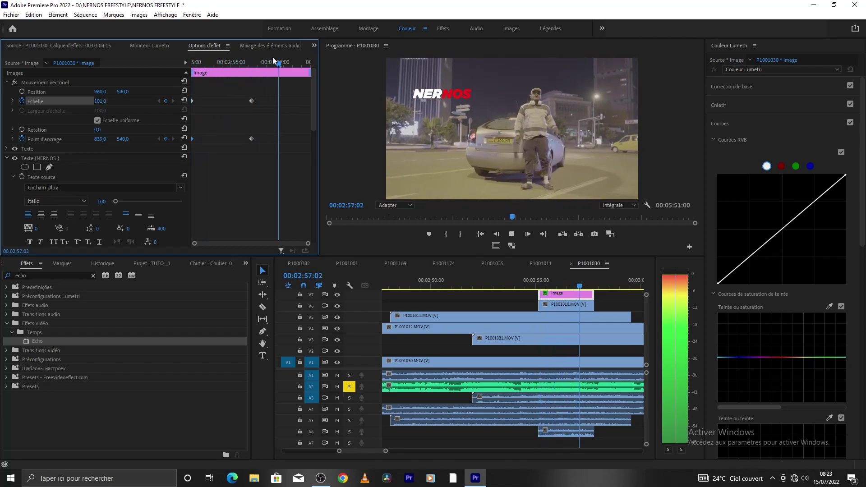
left_click_drag(290, 62, 176, 93)
key("space")
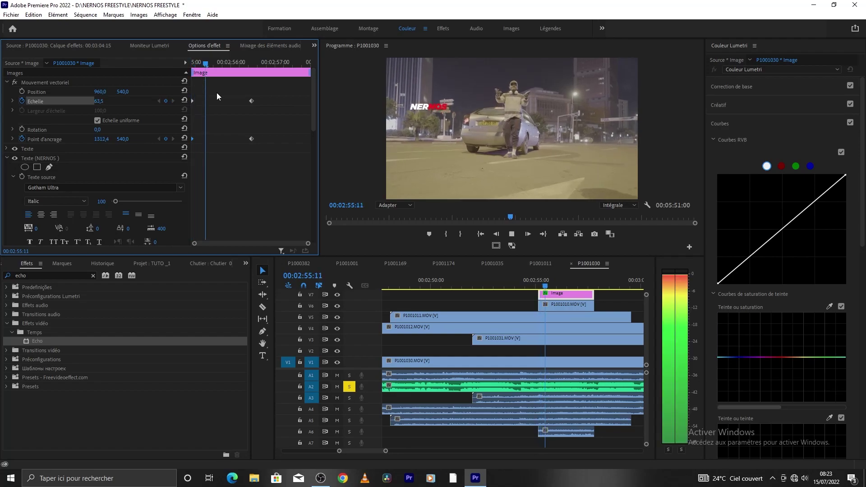
Replay the title clip from its start several times to check its scale and anchor point animation
left_click(275, 62)
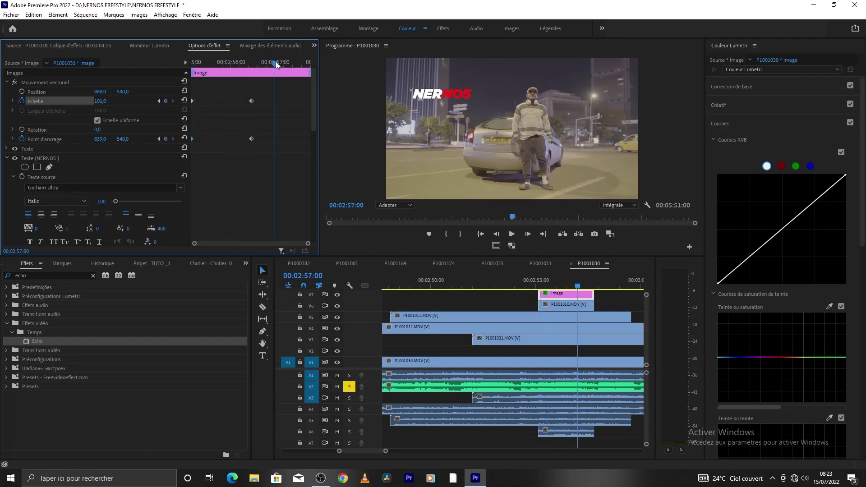
left_click_drag(275, 62, 191, 88)
key("space")
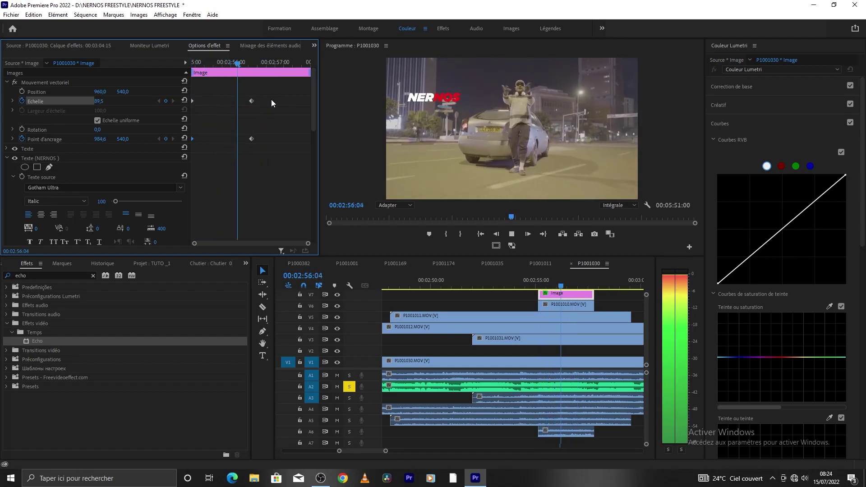
left_click_drag(263, 86, 191, 92)
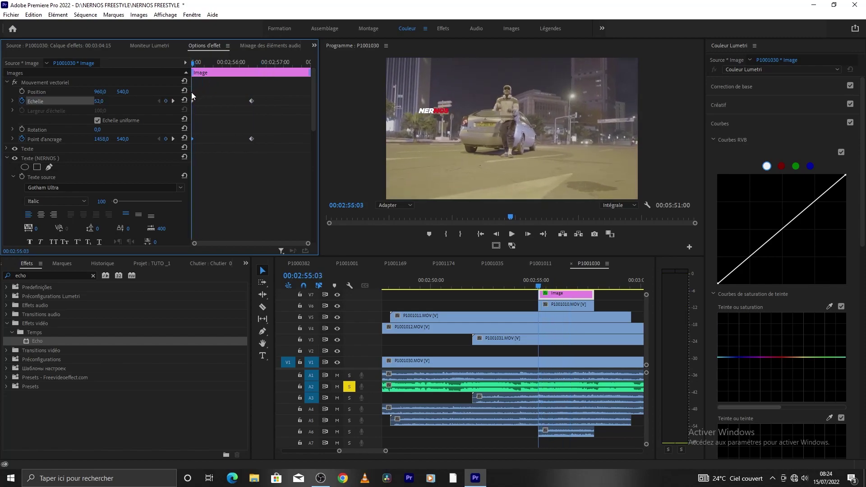
key("space")
key("space")
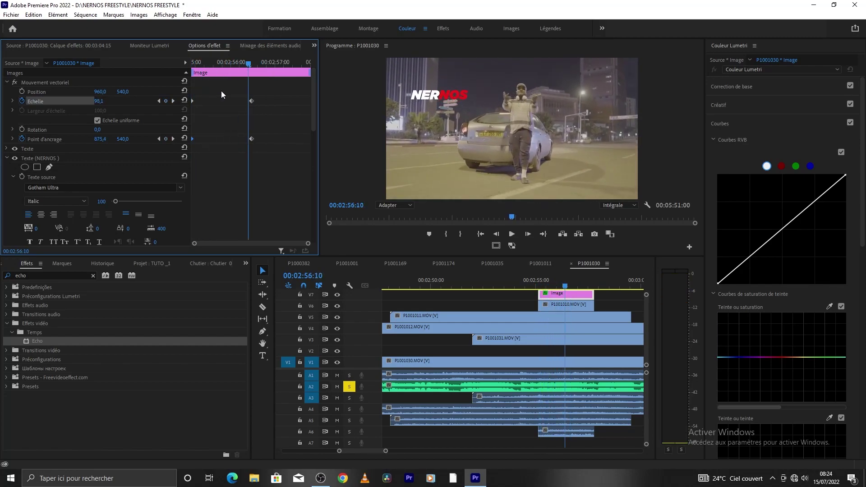
key("space")
left_click_drag(268, 67, 195, 85)
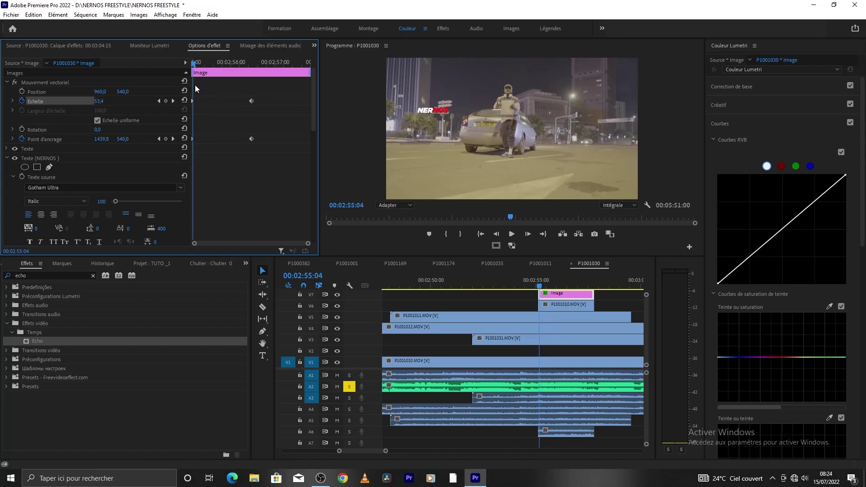
key("space")
key("space")
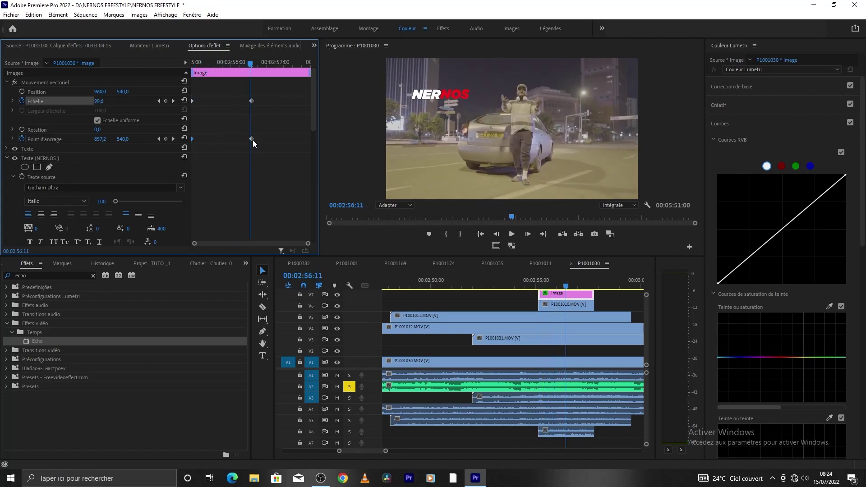
Set the title's anchor point to 861, 499 around 00:02:56:13 and play the clip from its start
left_click_drag(248, 65, 252, 64)
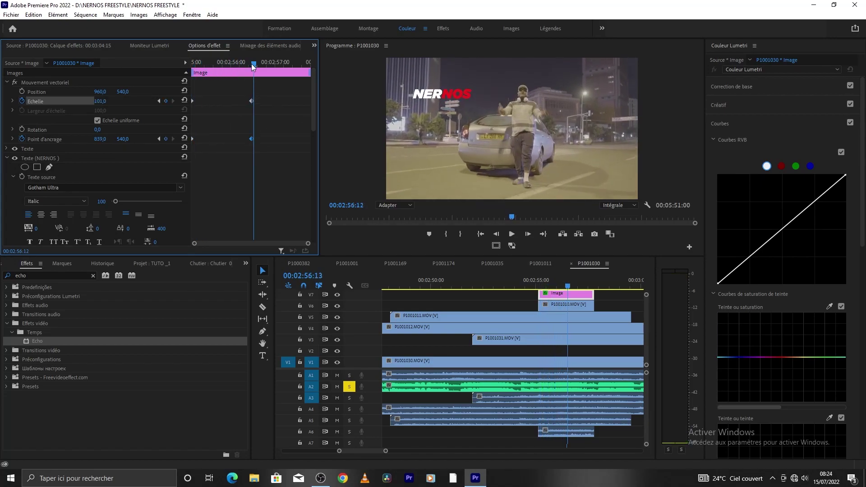
left_click(123, 139)
left_click_drag(254, 64, 193, 65)
key("space")
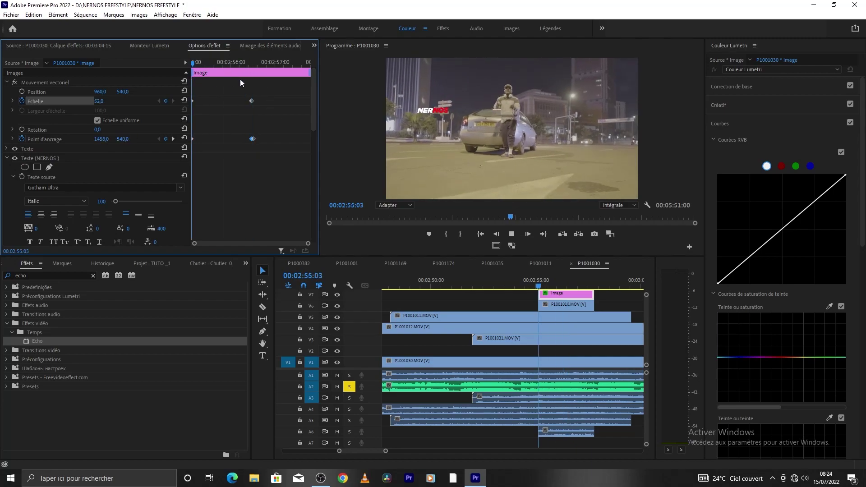
key("space")
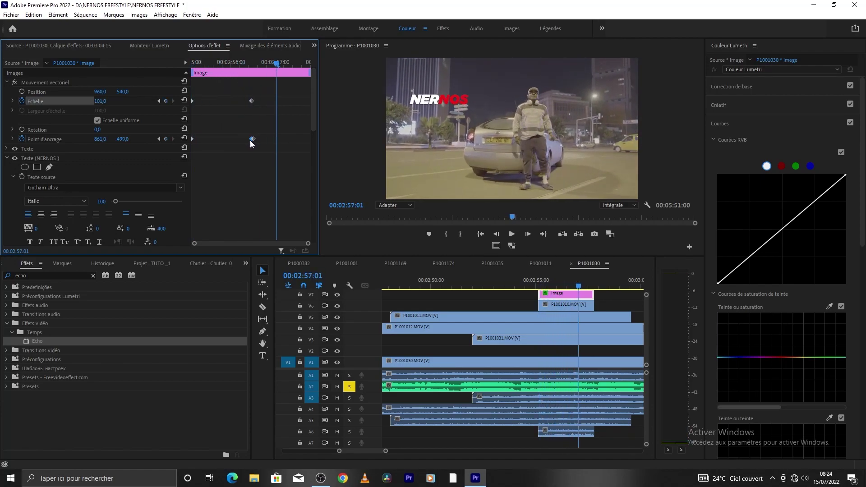
Play the title clip from its start repeatedly to review the adjusted anchor point movement
left_click_drag(274, 62, 194, 63)
key("space")
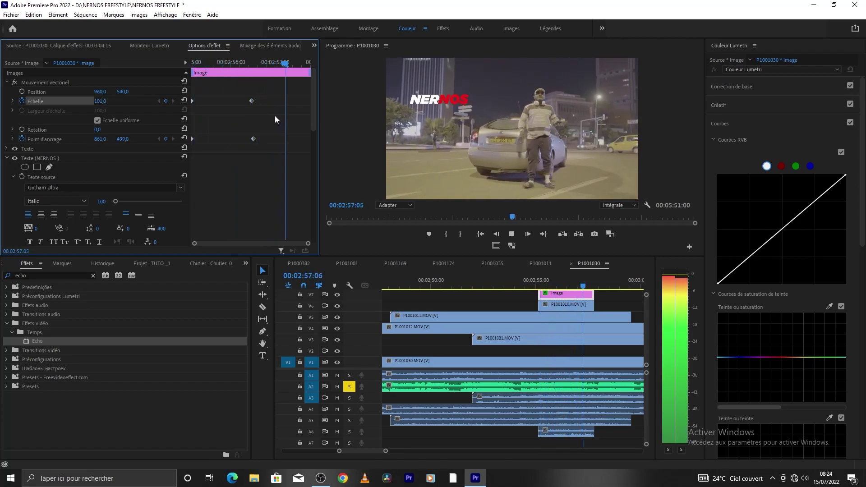
left_click_drag(294, 63, 193, 64)
key("space")
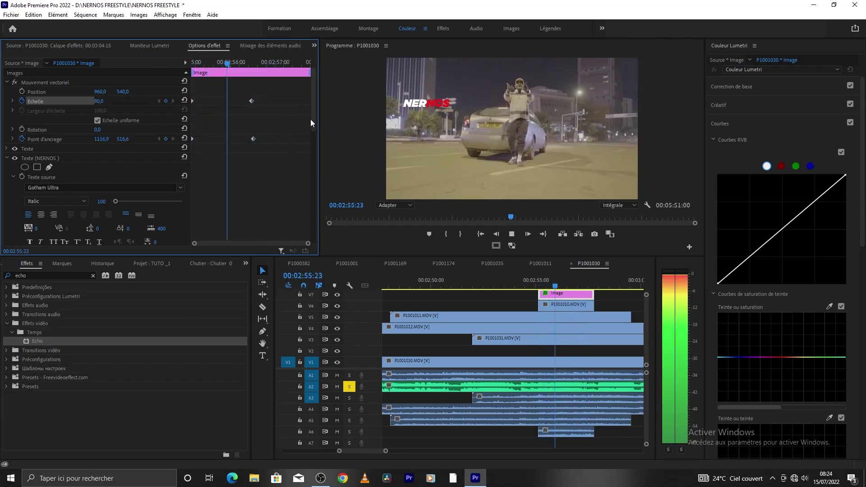
key("space")
left_click_drag(289, 62, 193, 64)
key("space")
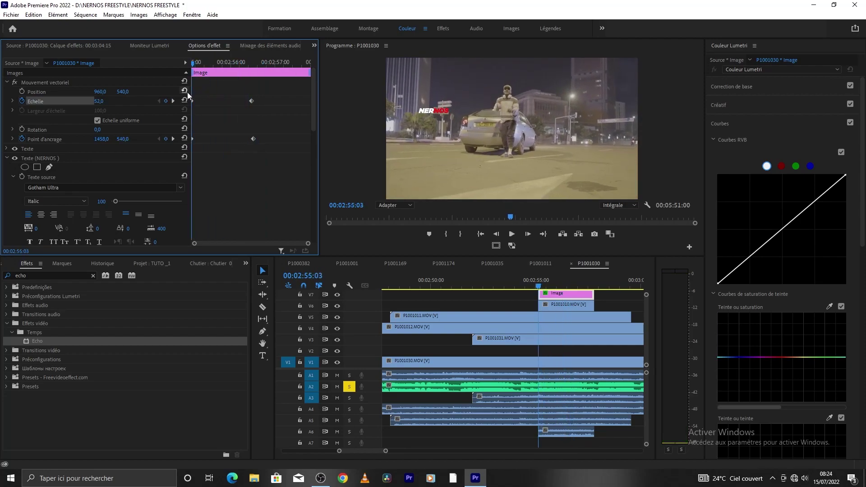
key("space")
Delete all Scale and Anchor Point keyframes of the title, turn off their animation and reset both properties to their defaults
left_click_drag(271, 105, 171, 174)
key("Delete")
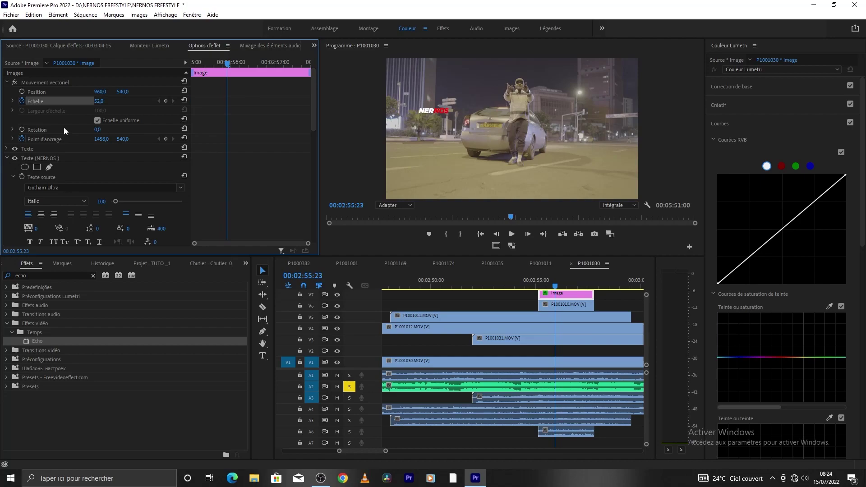
left_click(23, 100)
left_click(22, 139)
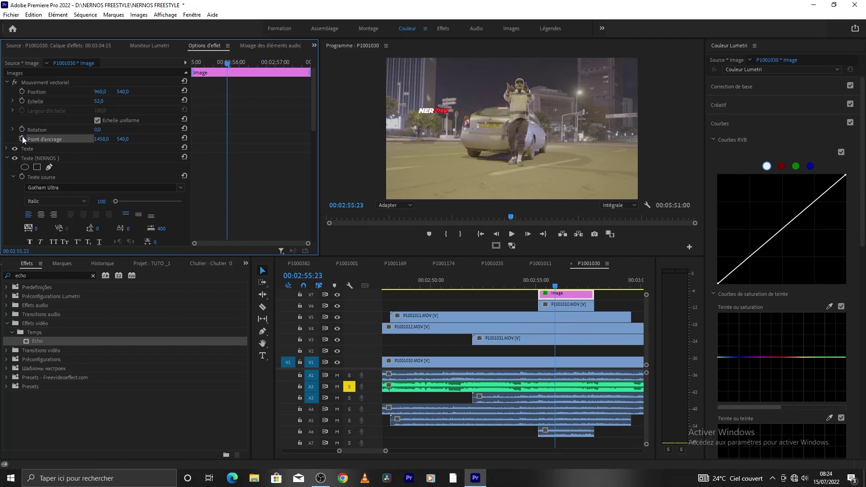
left_click(184, 138)
left_click(184, 100)
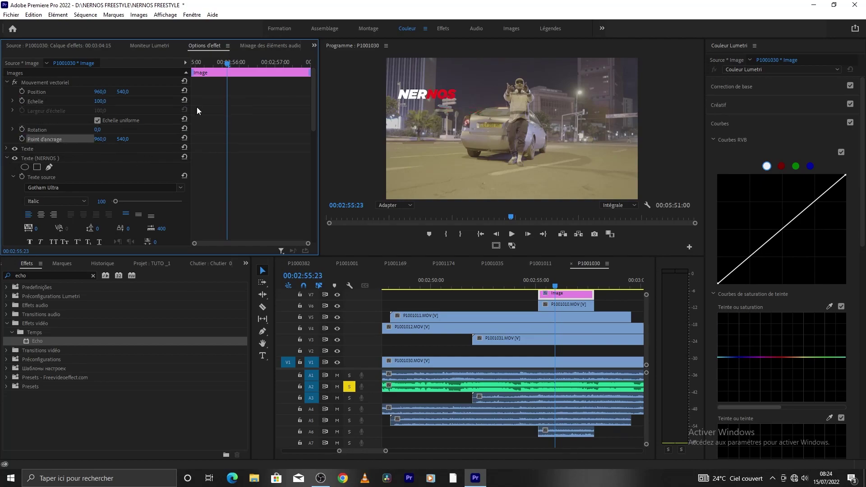
Split the V7 title clip at 00:02:55:14 and clear the effects search to list the presets
left_click(547, 286)
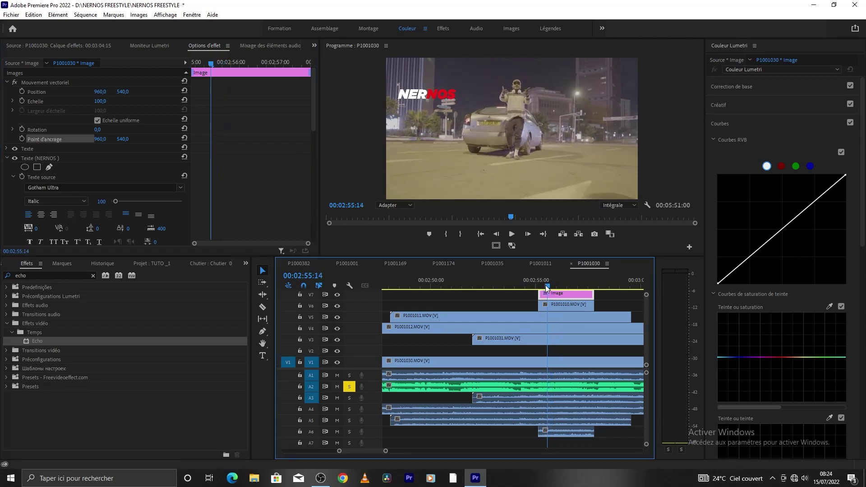
key("ctrl+k")
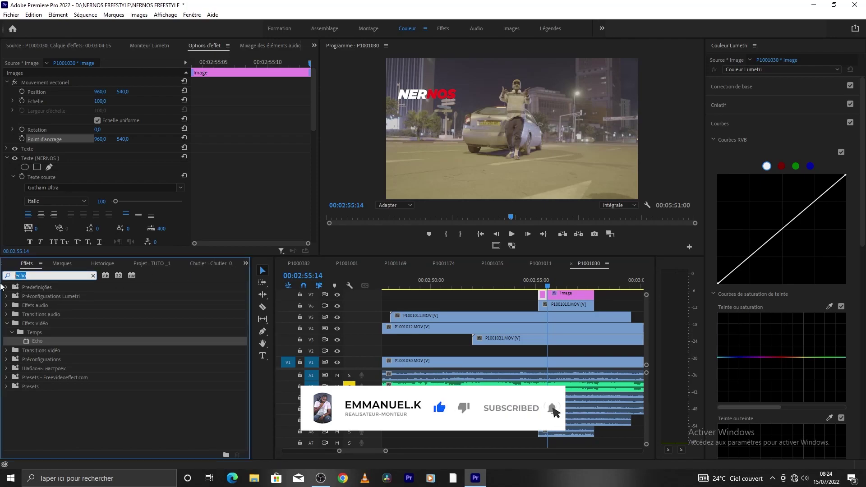
left_click(92, 275)
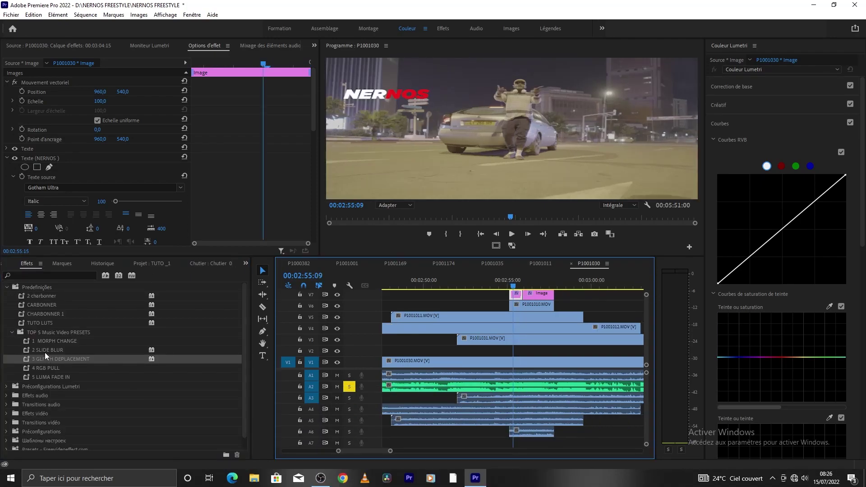
Apply the 2 SLIDE BLUR preset to the first piece of the title and play it from just before the clip
left_click_drag(45, 348, 515, 295)
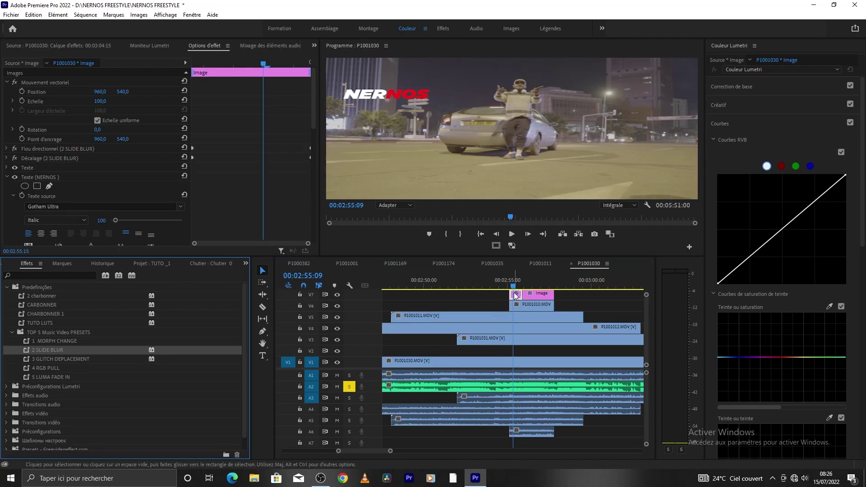
left_click(480, 305)
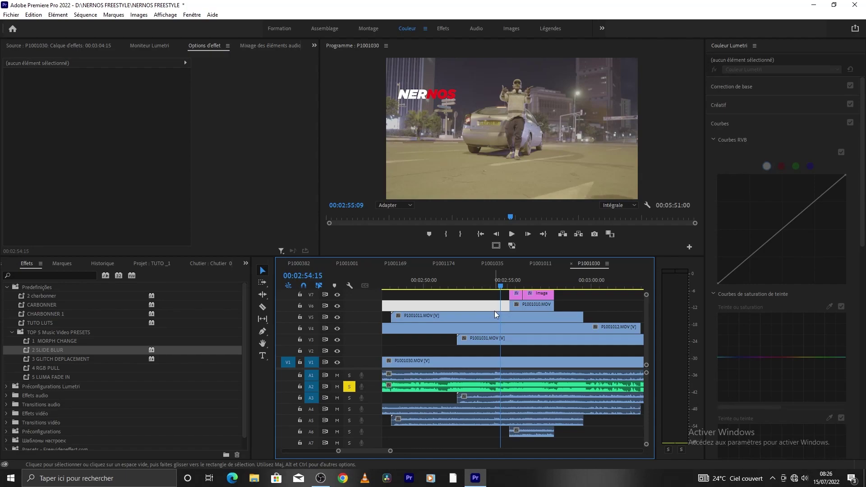
left_click(511, 234)
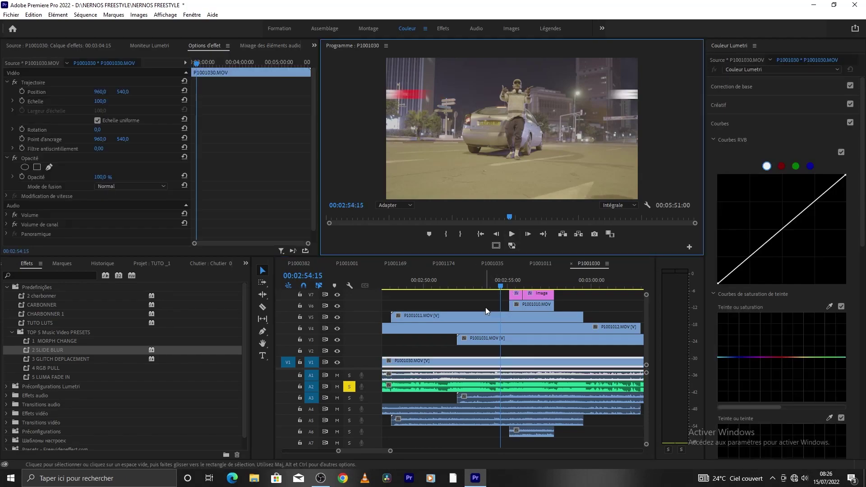
key("space")
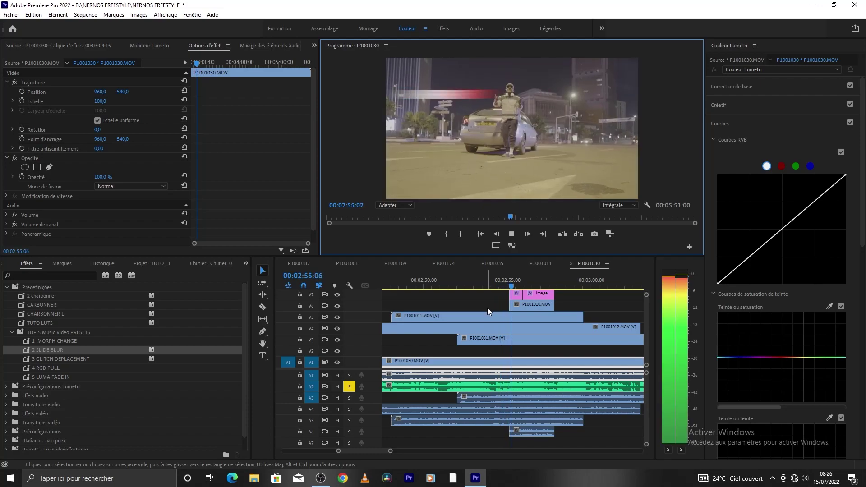
Replay the title's entrance several times from just before the clip to review the slide blur
left_click(486, 308)
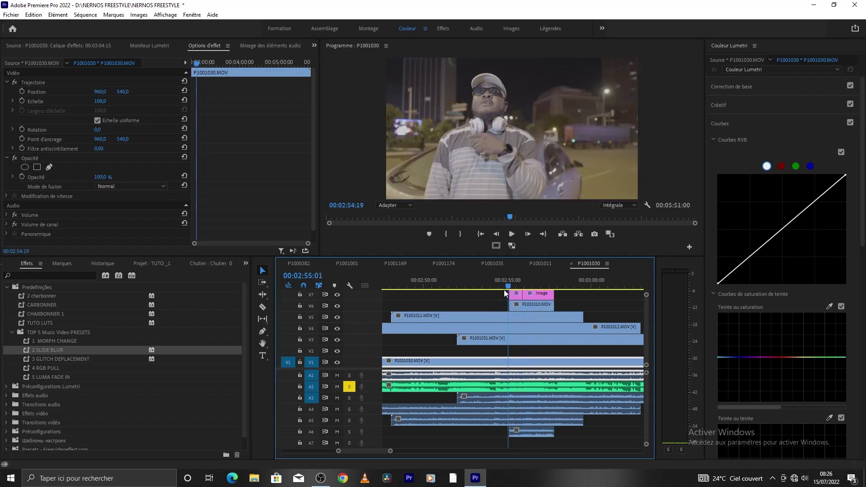
key("space")
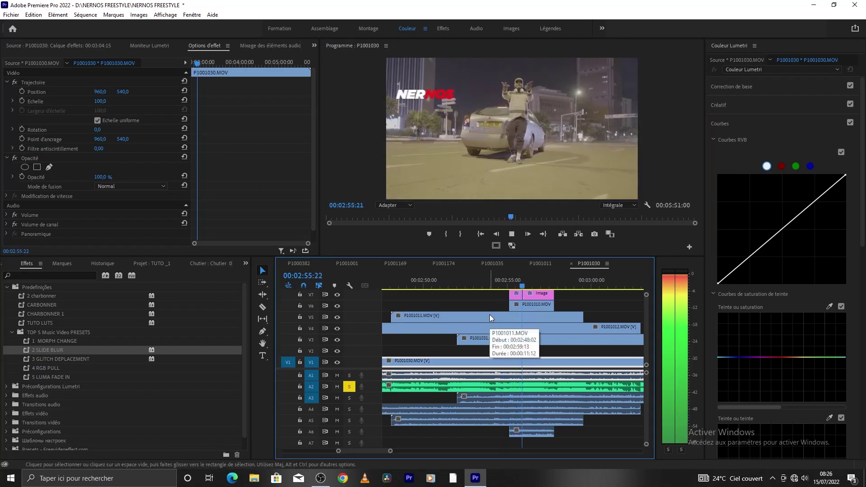
left_click(530, 283)
left_click_drag(531, 282, 491, 282)
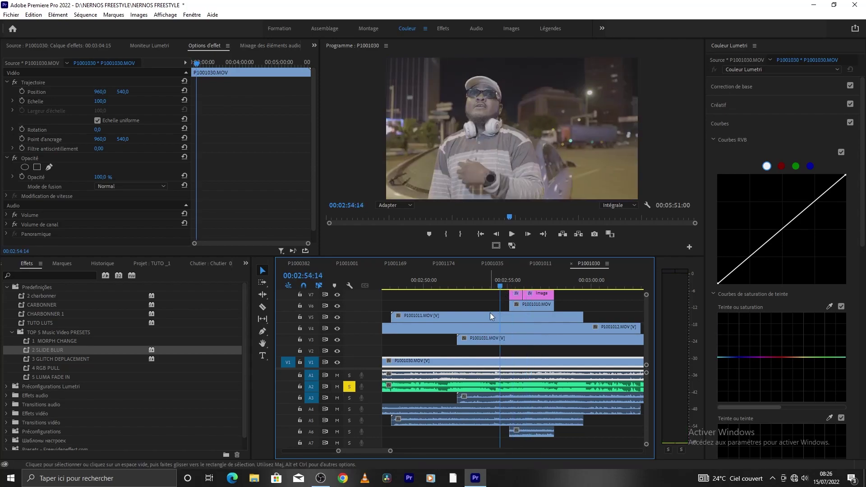
key("space")
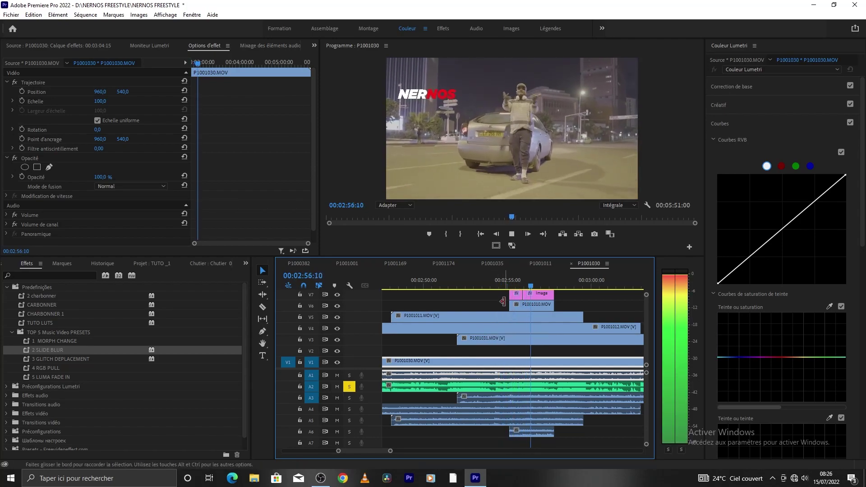
left_click(532, 282)
left_click_drag(532, 282, 491, 296)
key("space")
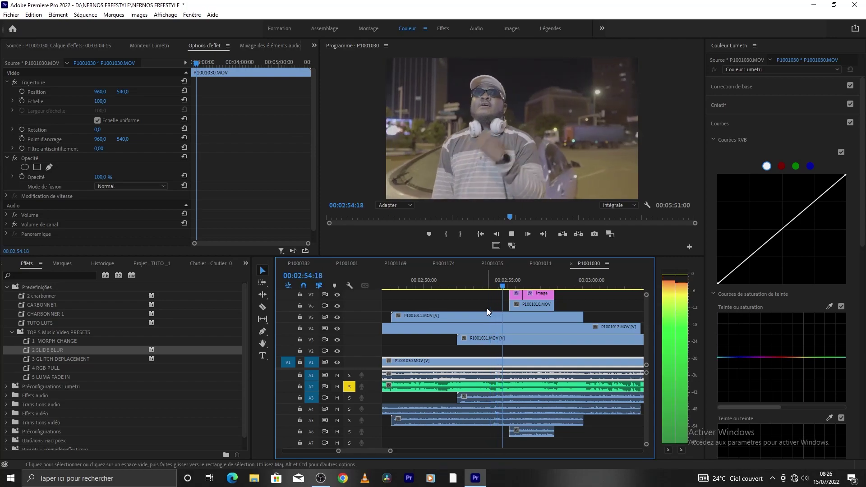
key("space")
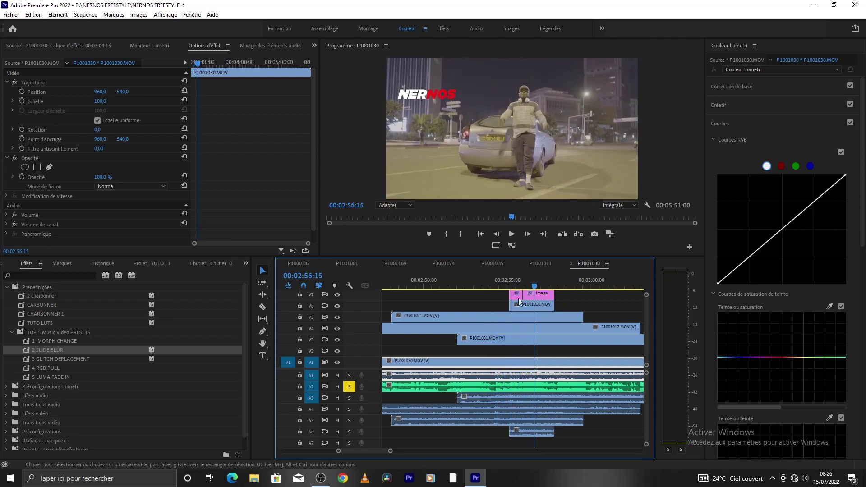
left_click_drag(513, 285, 493, 294)
key("space")
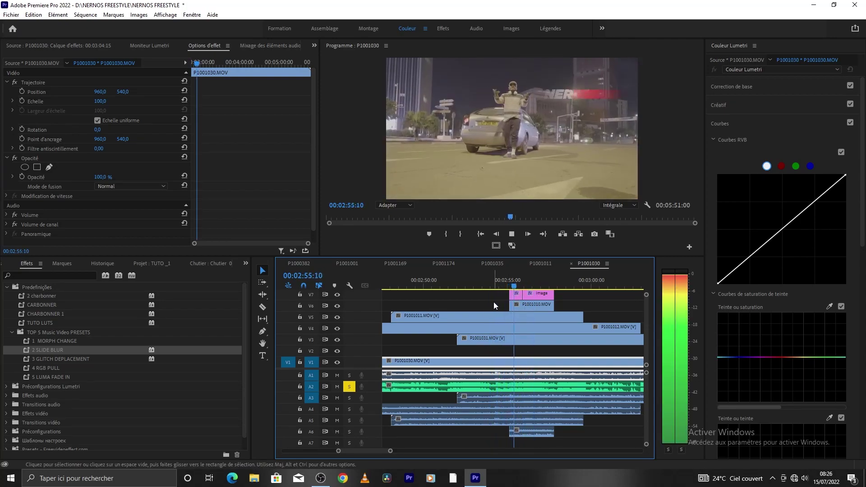
key("space")
Remove the slide blur preset's Flou directionnel and Décalage effects from the first title piece
left_click(515, 295)
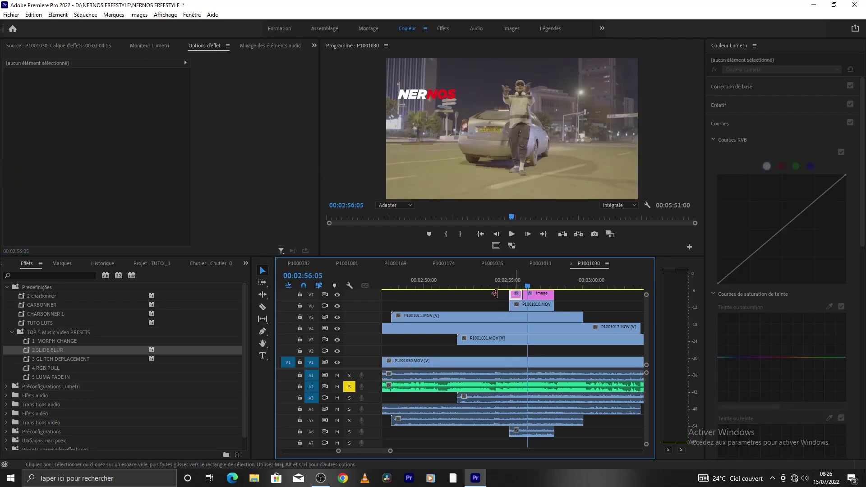
left_click(69, 158)
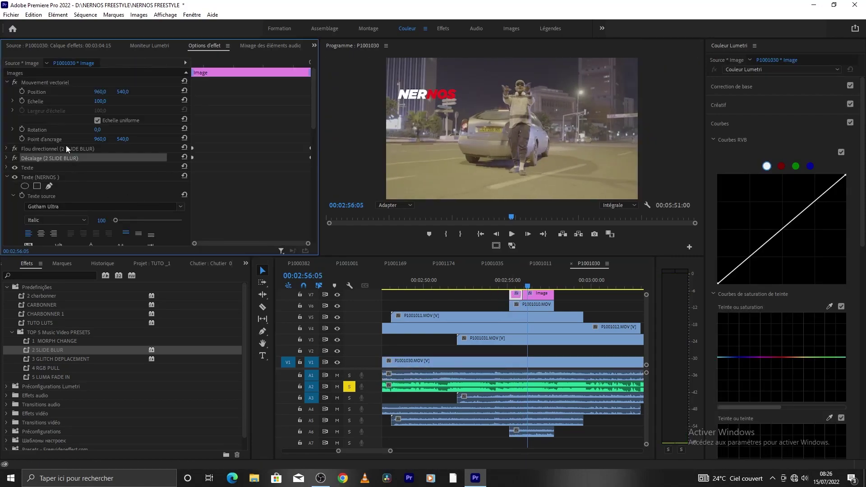
left_click(69, 151, "shift")
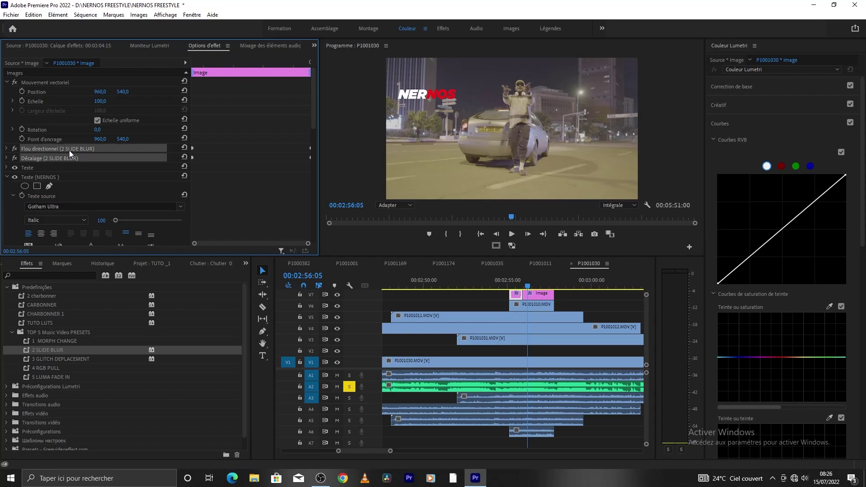
key("Delete")
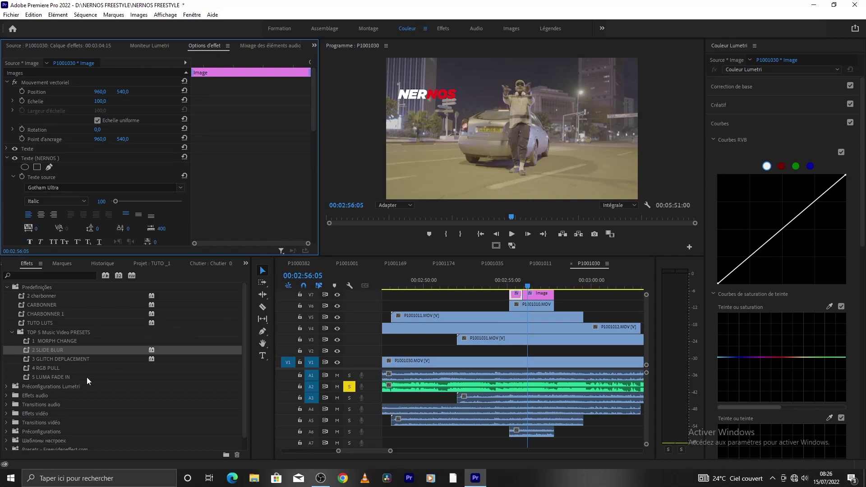
Apply the 3 GLITCH DEPLACEMENT preset to the first title piece and play the title's entrance
left_click_drag(47, 359, 504, 292)
key("space")
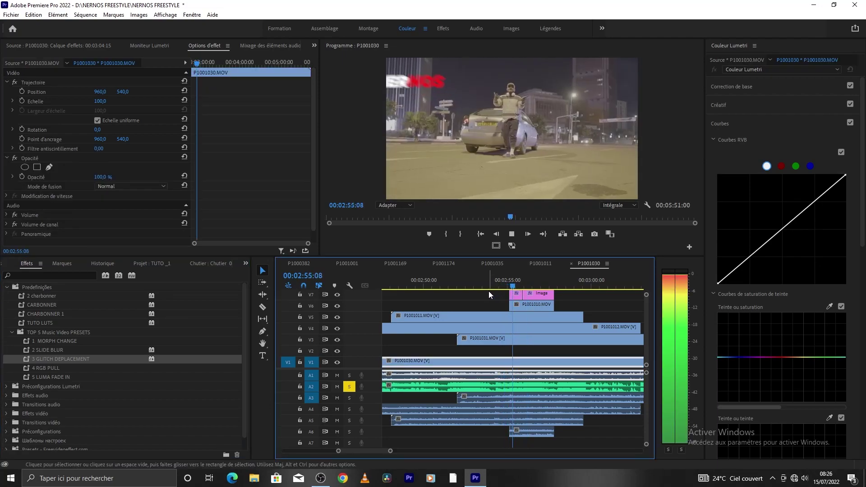
key("space")
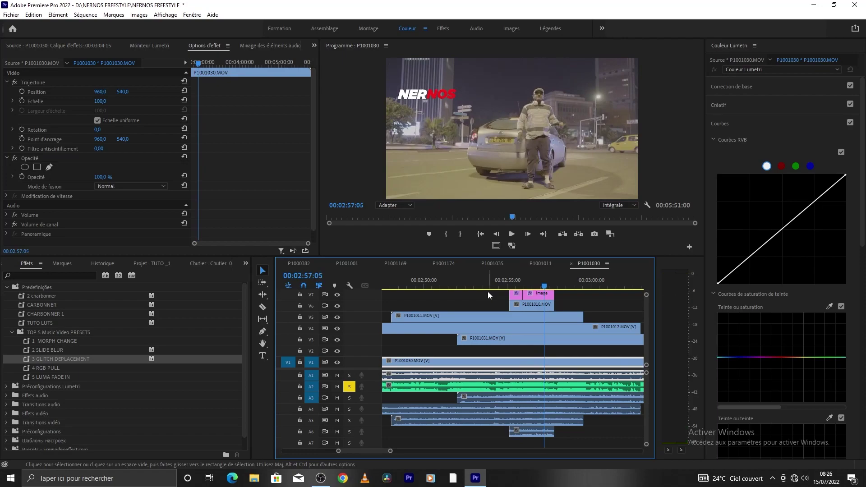